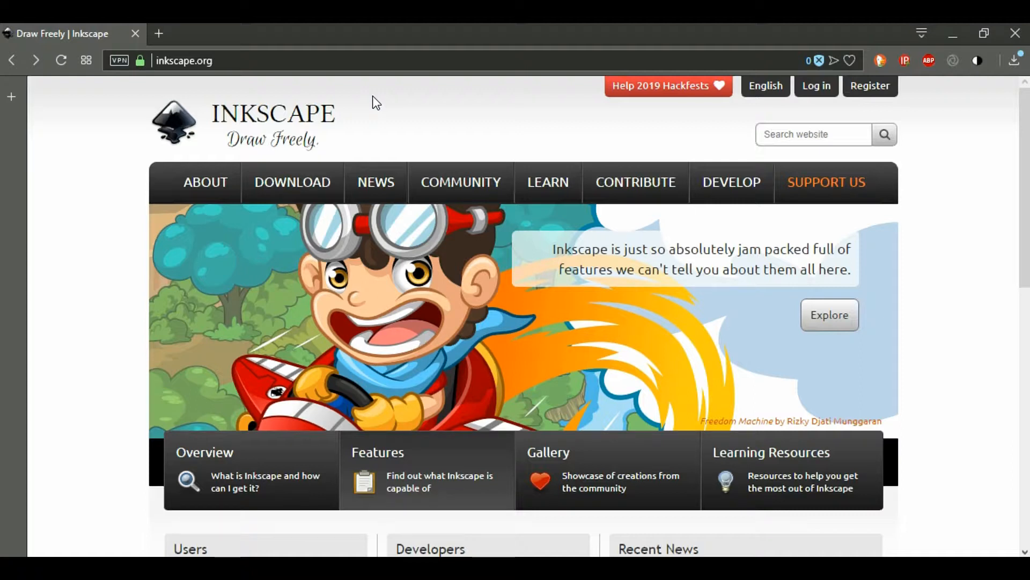
Open the download page for the current Inkscape release from the inkscape.org home page.
{"action": "left_click", "coordinate": [365, 60]}
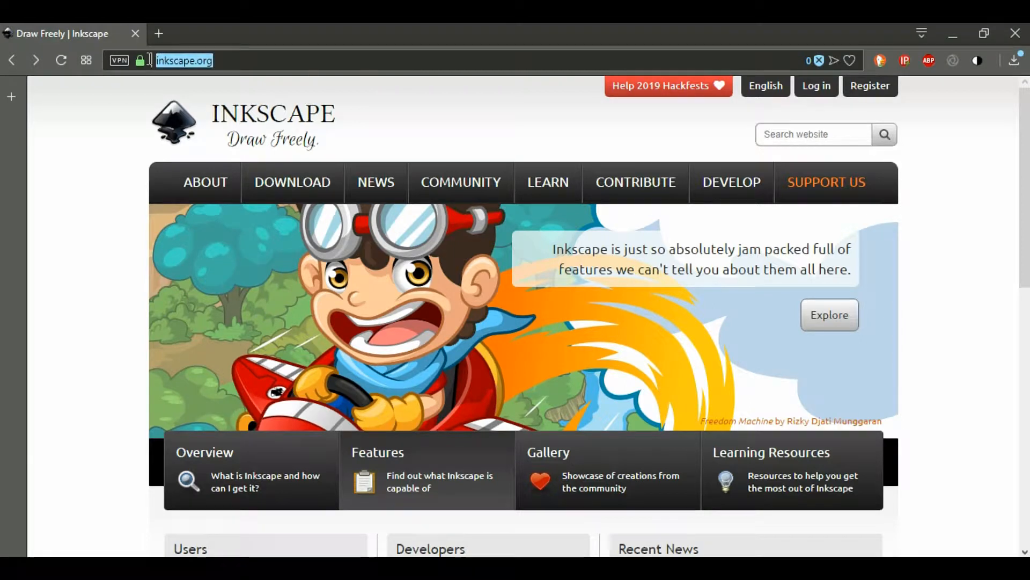
{"action": "left_click", "coordinate": [367, 89]}
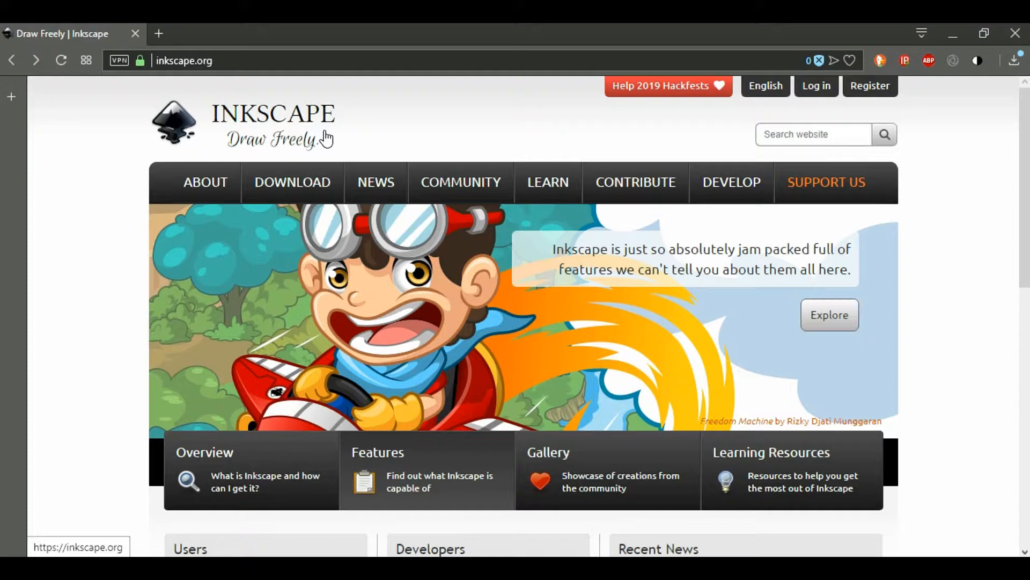
{"action": "mouse_move", "coordinate": [314, 180]}
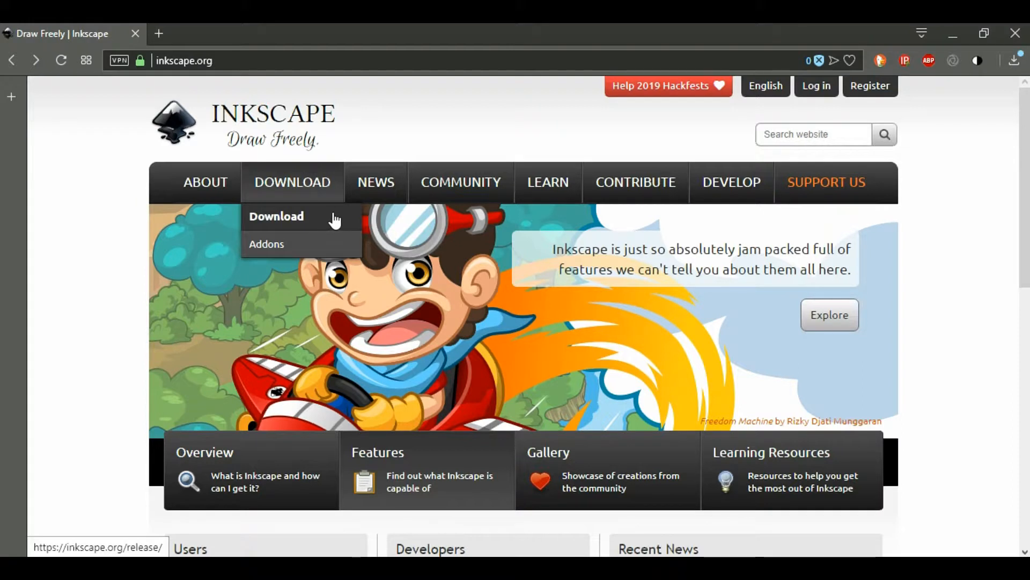
{"action": "left_click", "coordinate": [345, 220]}
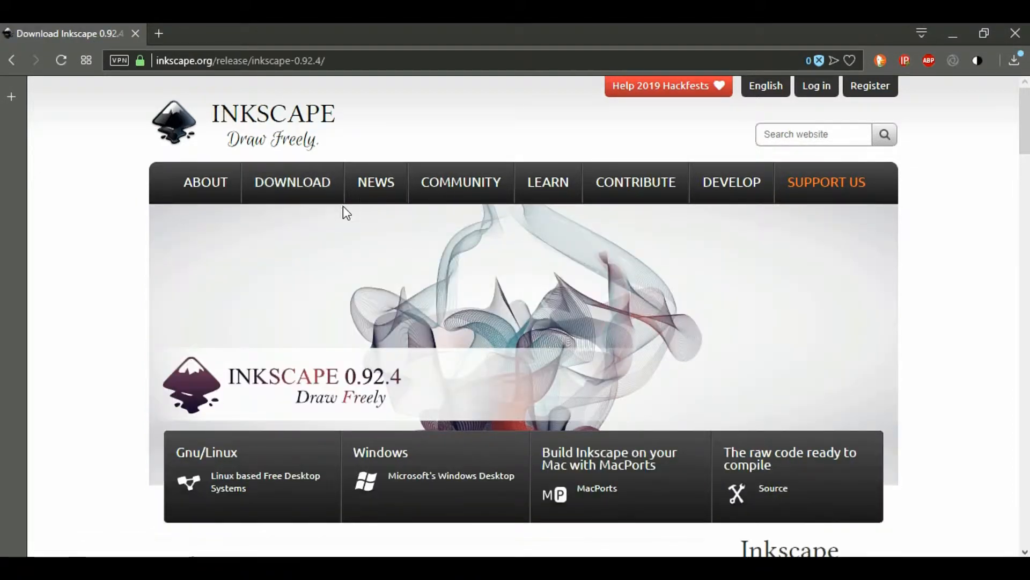
Choose the Windows release of Inkscape 0.92.4 and open its 64-bit architecture downloads.
{"action": "scroll", "coordinate": [88, 296], "scroll_direction": "down", "scroll_amount": 2}
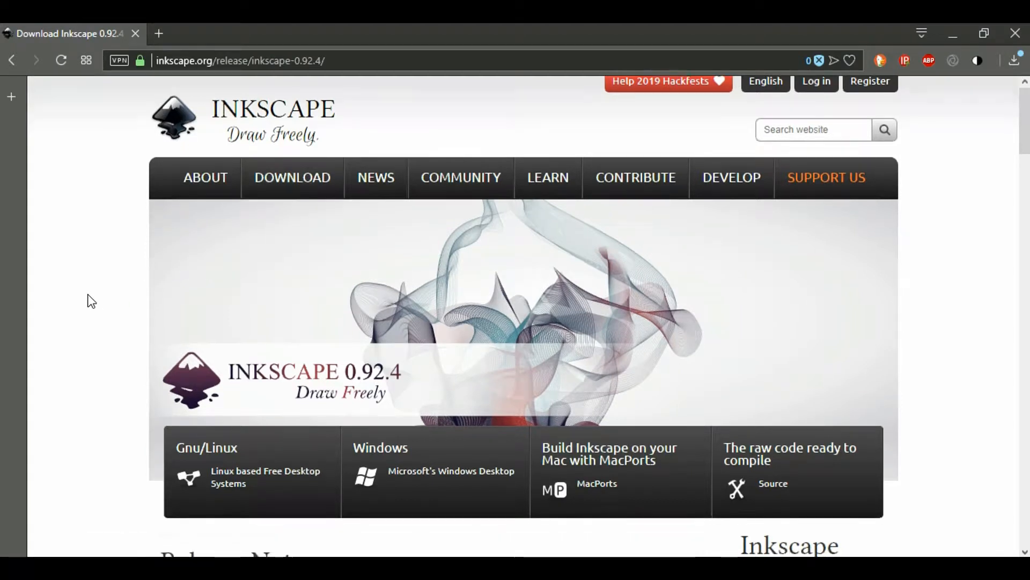
{"action": "scroll", "coordinate": [74, 295], "scroll_direction": "down", "scroll_amount": 2}
{"action": "scroll", "coordinate": [81, 299], "scroll_direction": "up", "scroll_amount": 2}
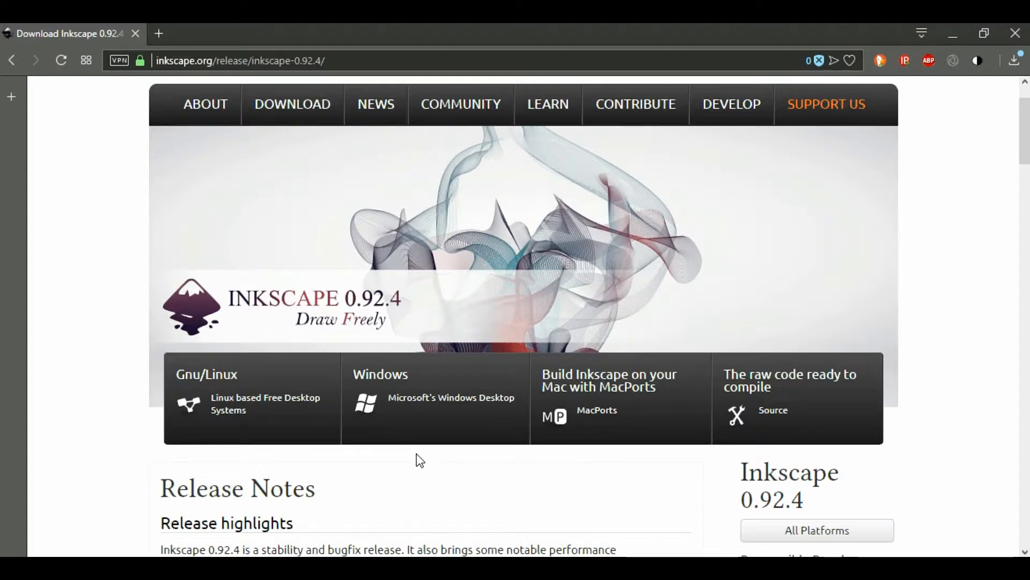
{"action": "scroll", "coordinate": [417, 457], "scroll_direction": "down", "scroll_amount": 1}
{"action": "scroll", "coordinate": [421, 459], "scroll_direction": "up", "scroll_amount": 1}
{"action": "left_click", "coordinate": [435, 407]}
{"action": "scroll", "coordinate": [413, 491], "scroll_direction": "down", "scroll_amount": 1}
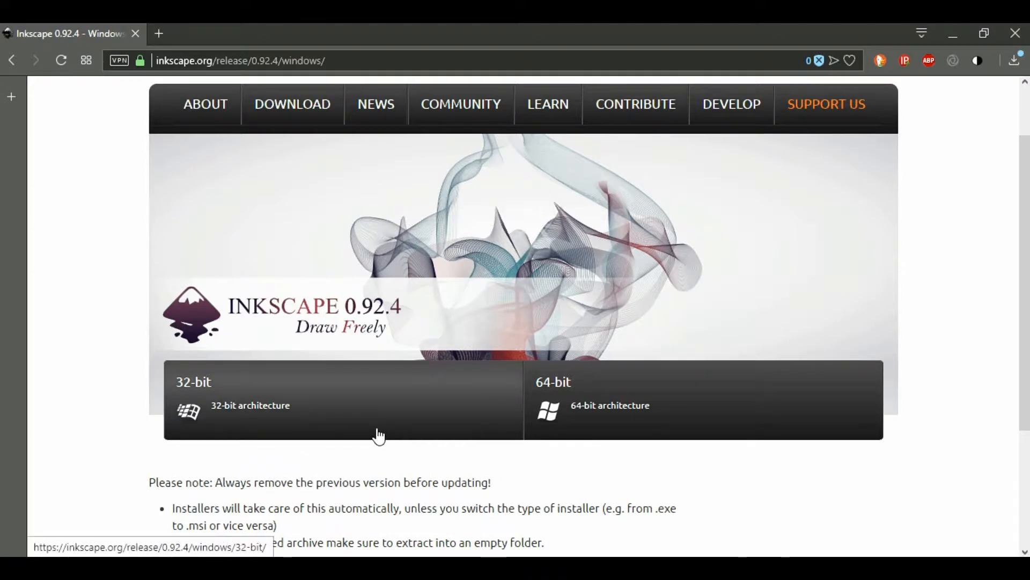
{"action": "left_click", "coordinate": [577, 412]}
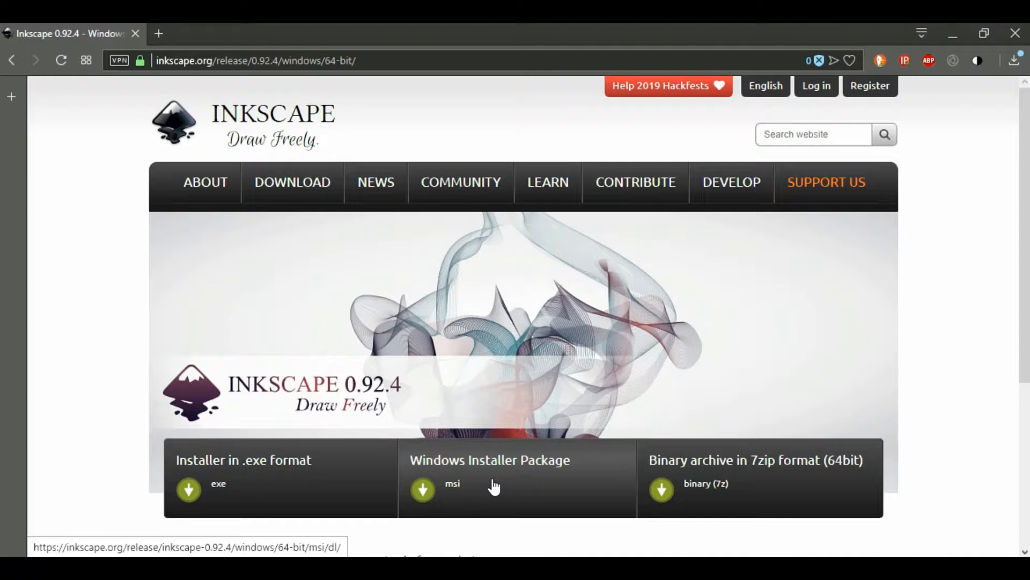
Request the 64-bit Windows Installer Package (msi) and dismiss the save dialog without saving the file.
{"action": "scroll", "coordinate": [479, 469], "scroll_direction": "down", "scroll_amount": 2}
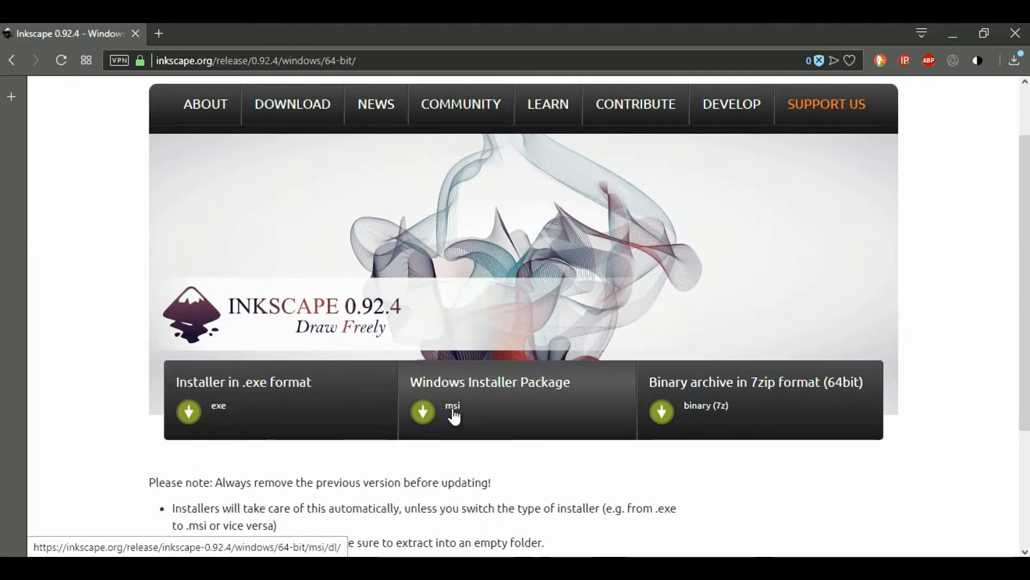
{"action": "left_click", "coordinate": [483, 406]}
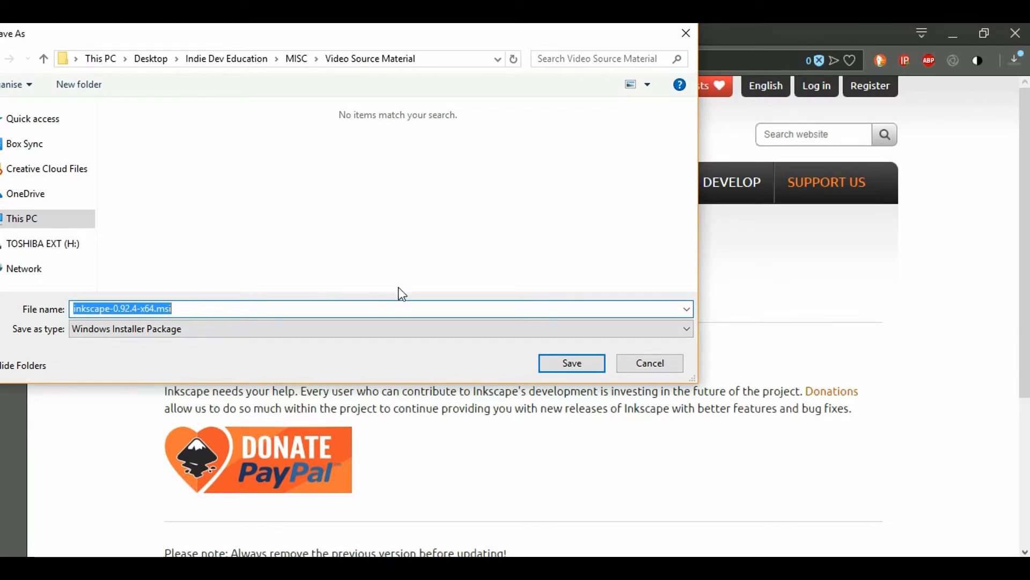
{"action": "left_click", "coordinate": [634, 365]}
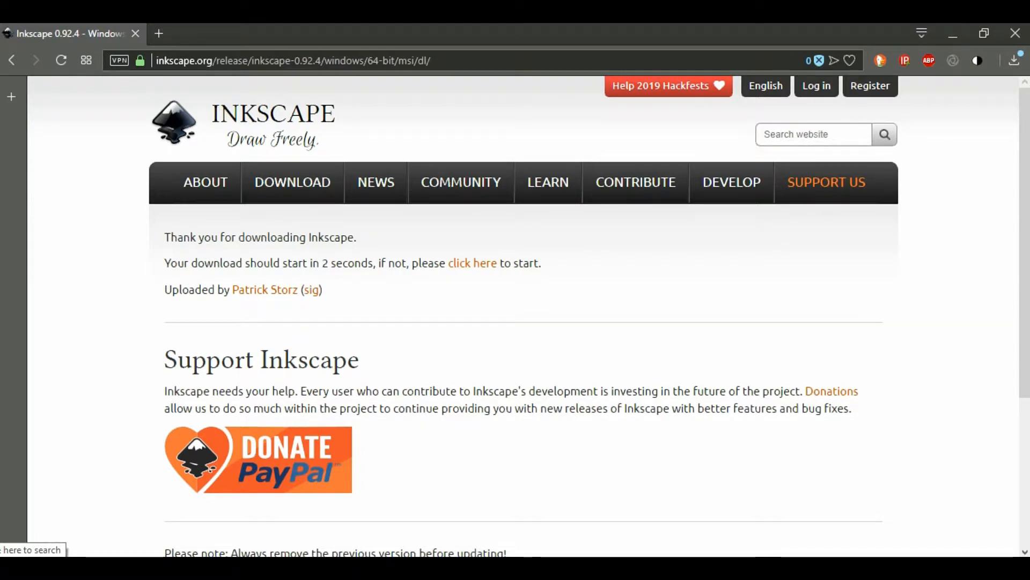
Search Windows for "ink" and launch the Inkscape 0.92.4 desktop app.
{"action": "left_click", "coordinate": [20, 568]}
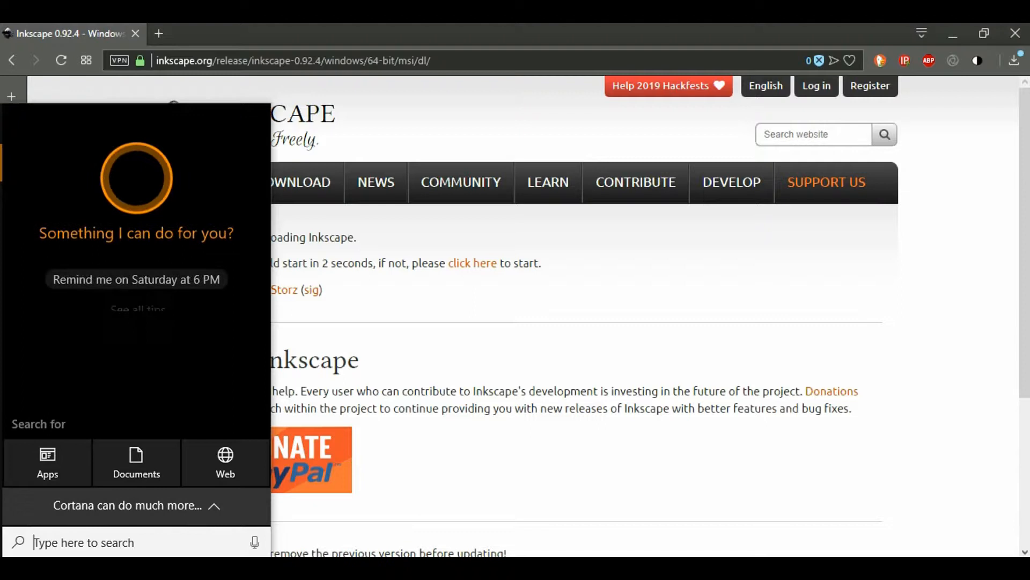
{"action": "type", "text": "i"}
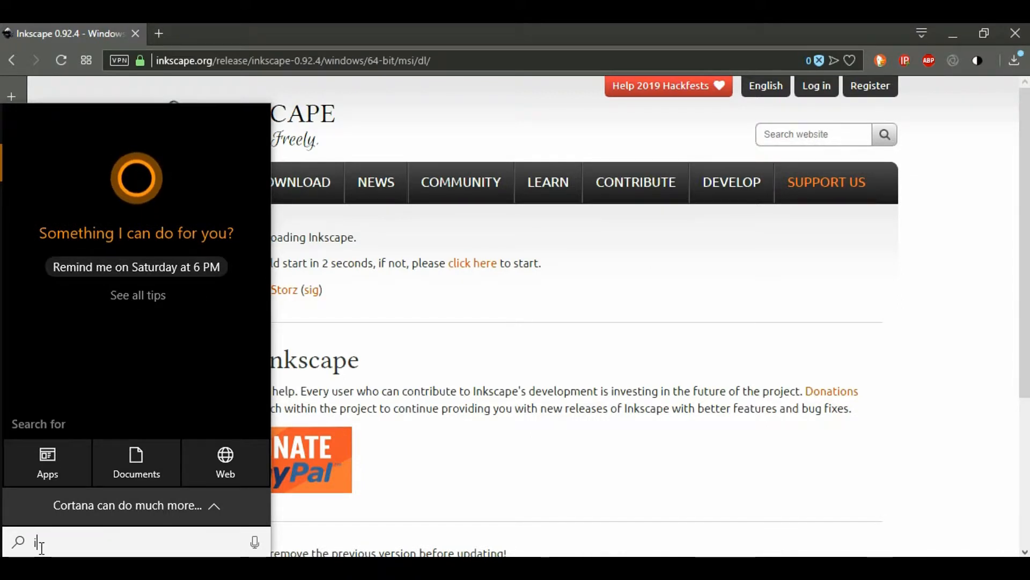
{"action": "type", "text": "nk"}
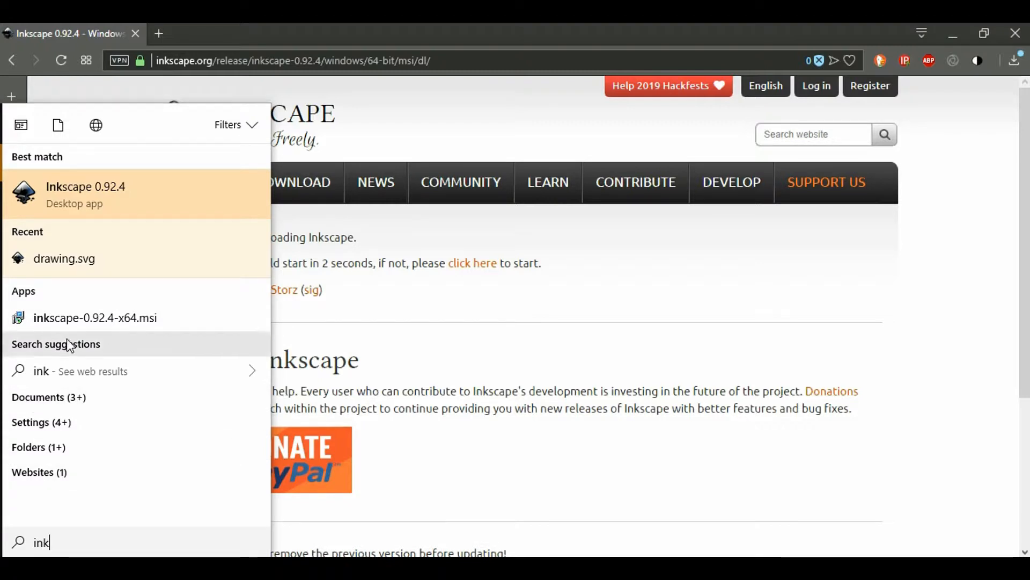
{"action": "left_click", "coordinate": [128, 195]}
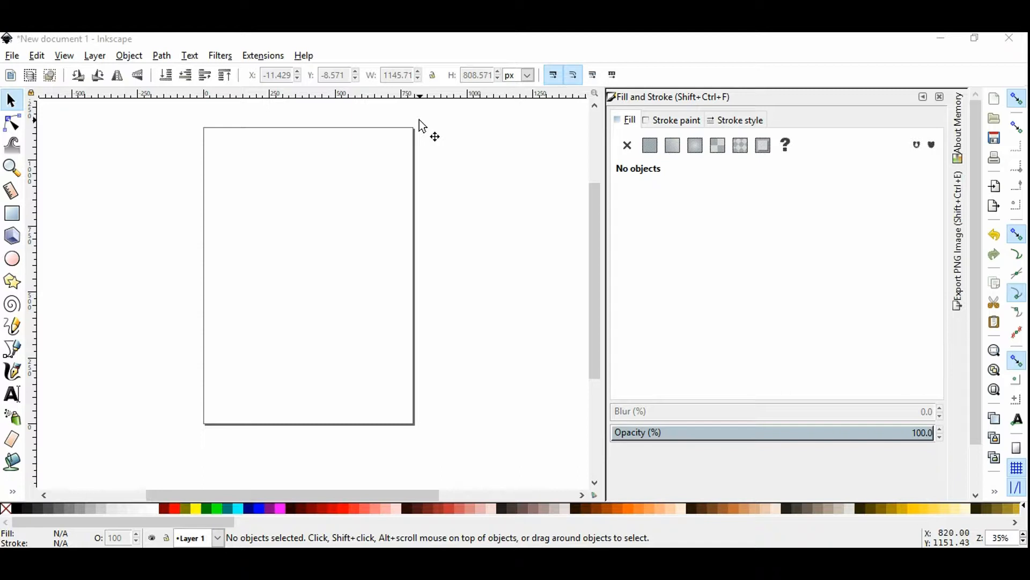
Set the A4 page orientation to landscape in the document properties and return to the Fill and Stroke settings.
{"action": "left_click", "coordinate": [11, 57]}
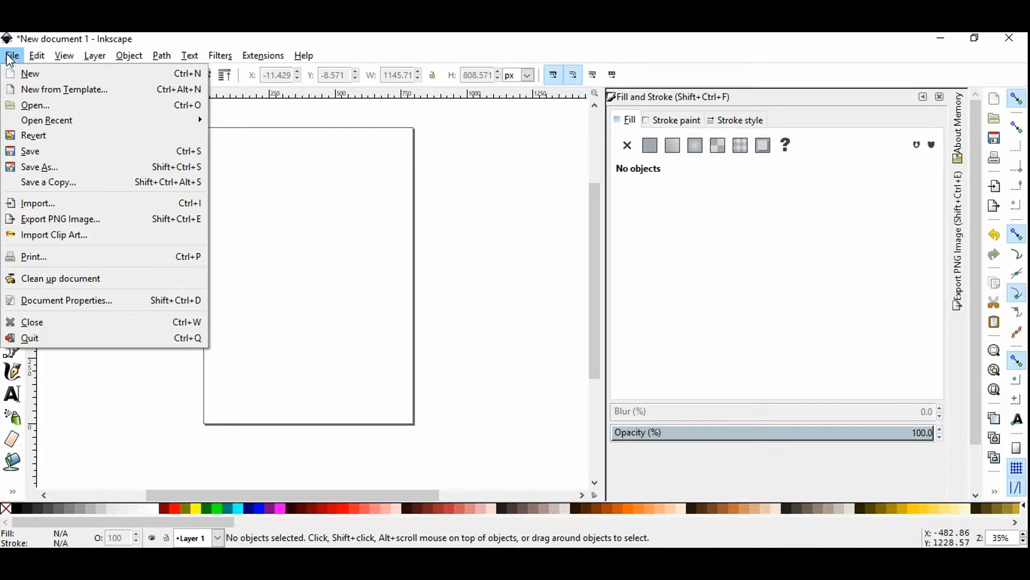
{"action": "left_click", "coordinate": [124, 298]}
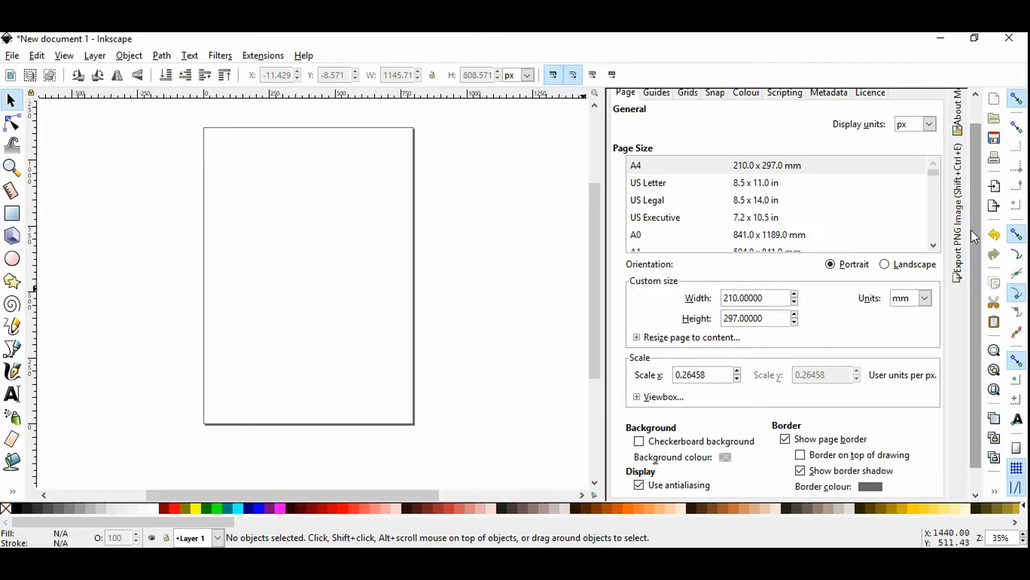
{"action": "scroll", "coordinate": [971, 230], "scroll_direction": "up", "scroll_amount": 2}
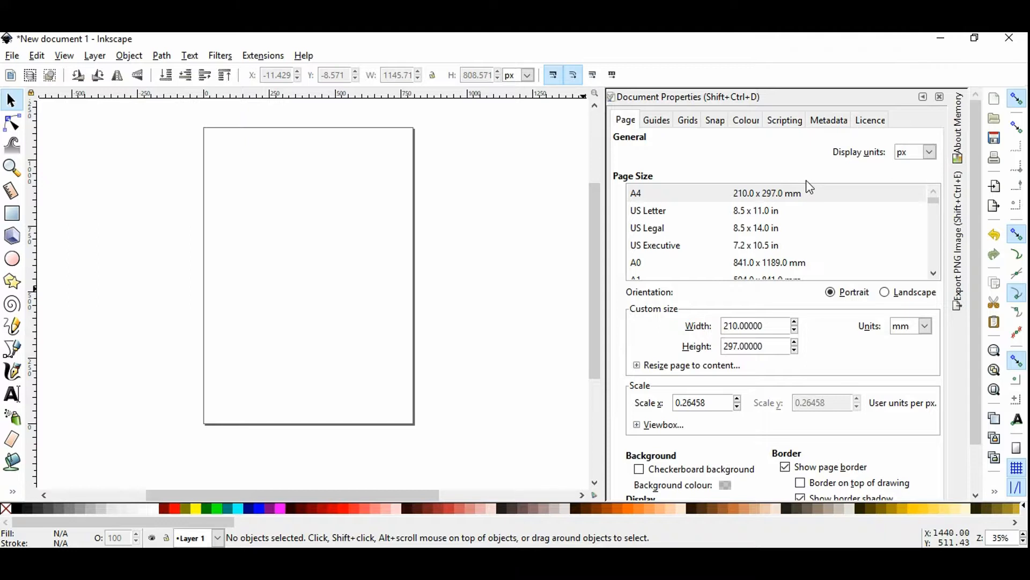
{"action": "left_click", "coordinate": [885, 294]}
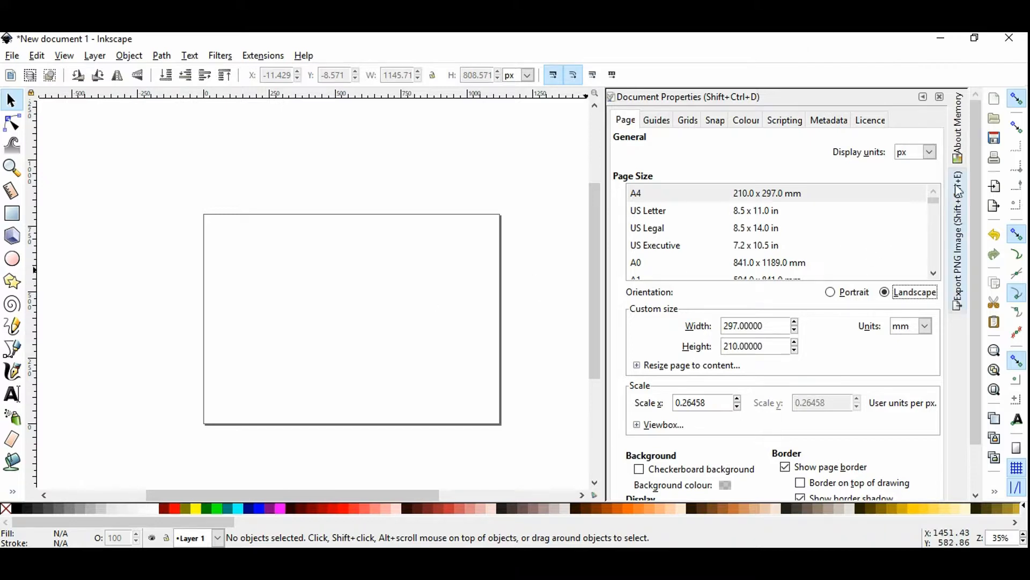
{"action": "scroll", "coordinate": [978, 167], "scroll_direction": "down", "scroll_amount": 3}
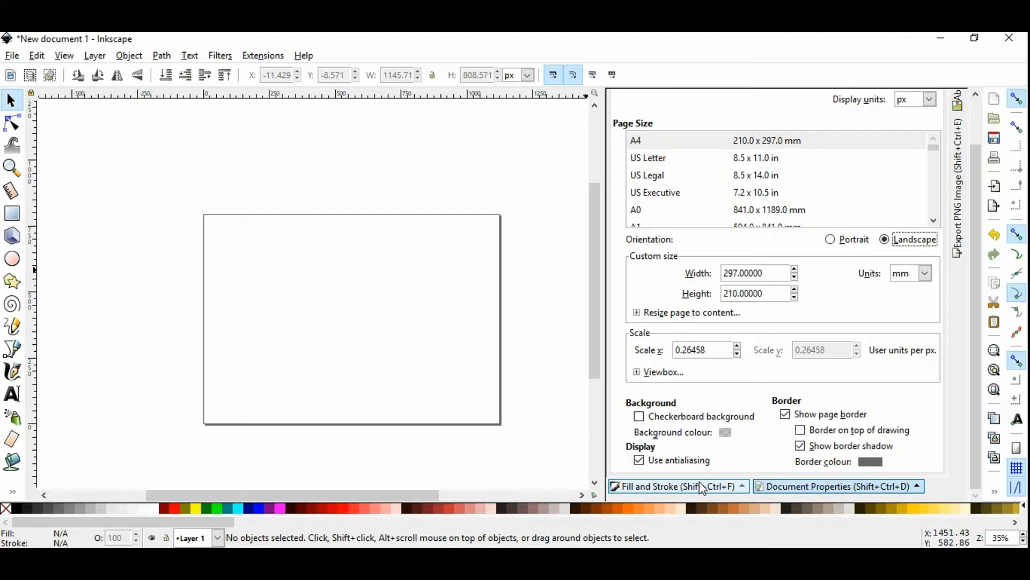
{"action": "left_click", "coordinate": [664, 489]}
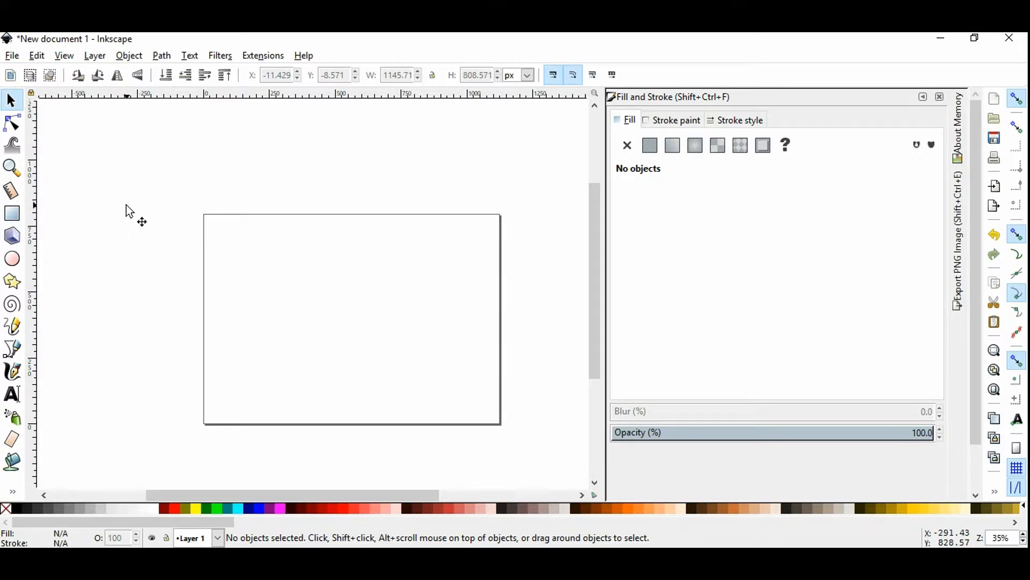
Draw a rectangle about 1051 × 731 px that covers the page except for a narrow margin.
{"action": "left_click", "coordinate": [13, 215]}
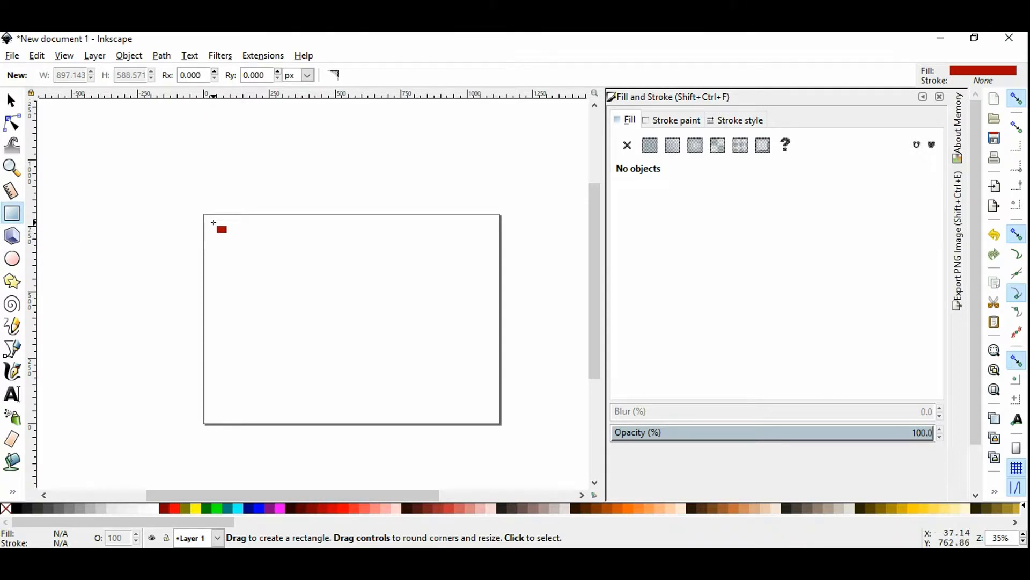
{"action": "left_click_drag", "start_coordinate": [213, 222], "coordinate": [490, 416]}
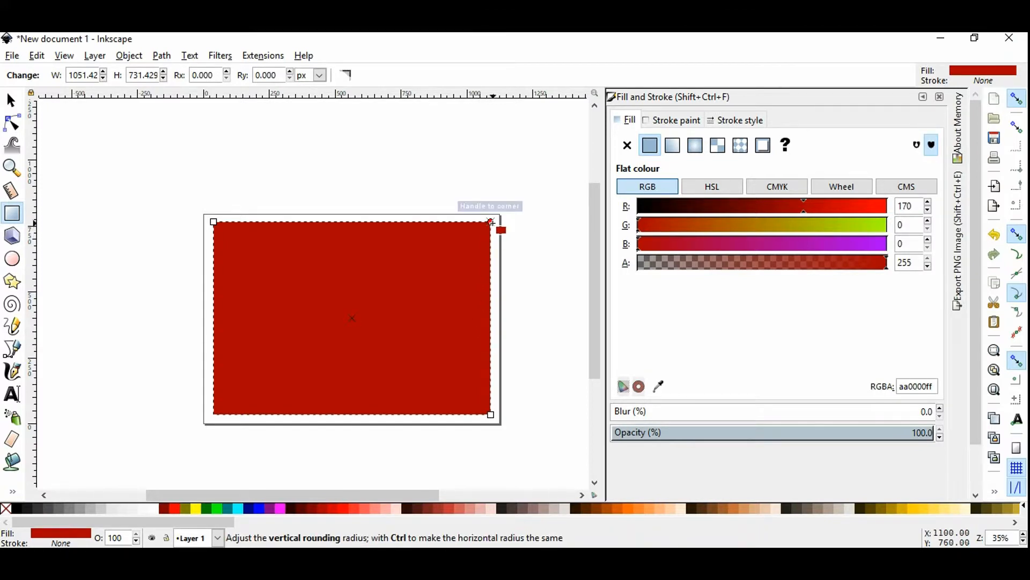
Try rounding the rectangle's corners to a vertical radius of about 166 px, and make them square again.
{"action": "left_click_drag", "start_coordinate": [491, 221], "coordinate": [490, 265]}
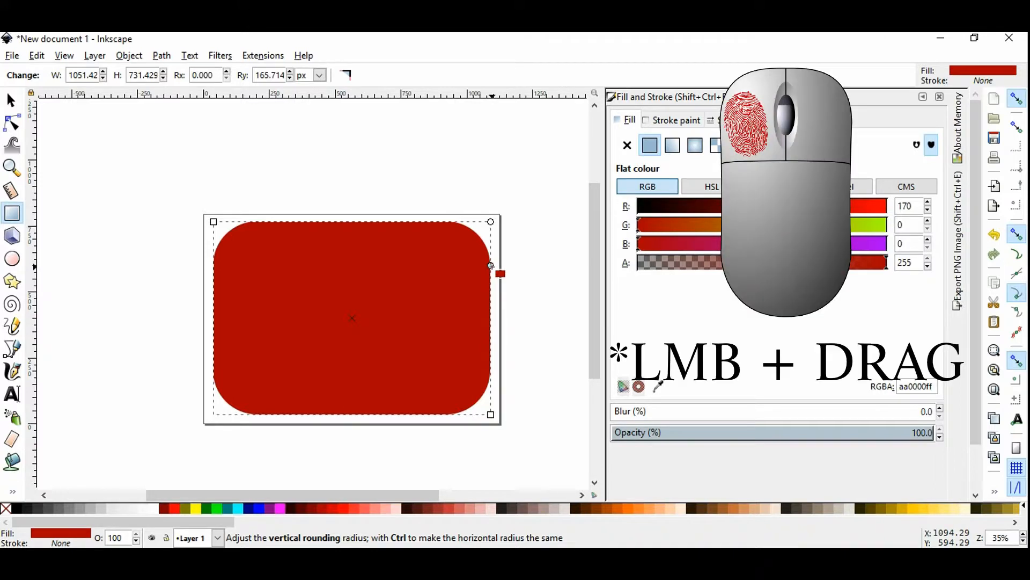
{"action": "left_click_drag", "start_coordinate": [490, 265], "coordinate": [514, 215]}
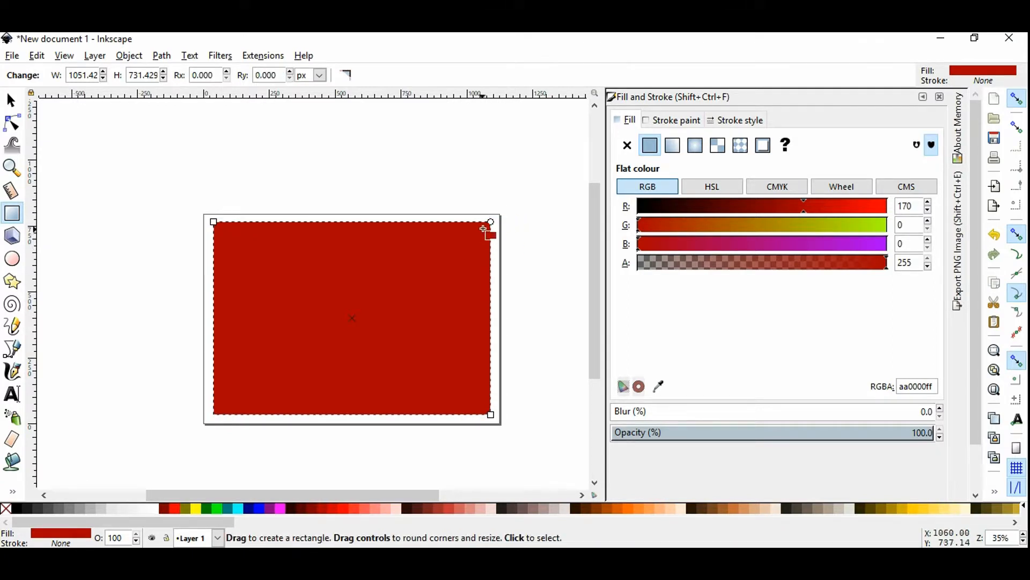
{"action": "mouse_move", "coordinate": [491, 221]}
{"action": "left_mouse_down"}
{"action": "mouse_move", "coordinate": [492, 239]}
{"action": "mouse_move", "coordinate": [496, 206]}
{"action": "left_mouse_up"}
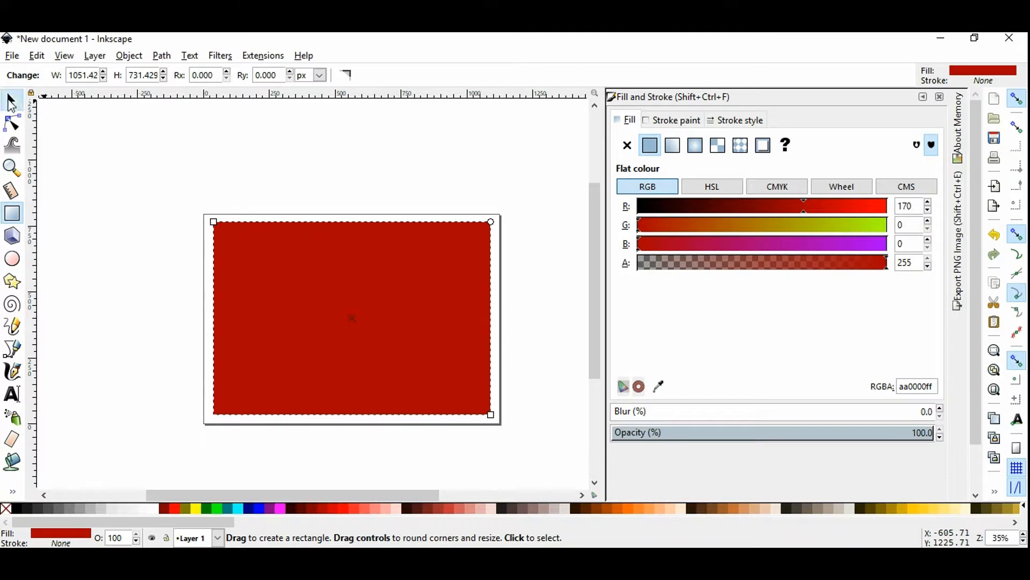
Stretch the rectangle symmetrically about its centre to about 1154 × 817 px so it covers the whole page, and deselect it.
{"action": "left_click", "coordinate": [11, 101]}
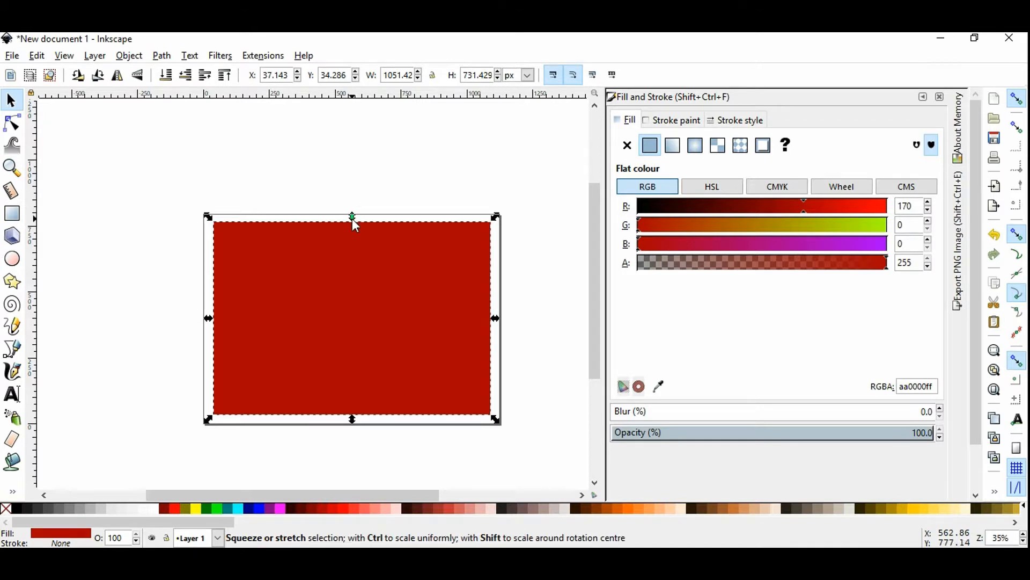
{"action": "key", "text": "shift"}
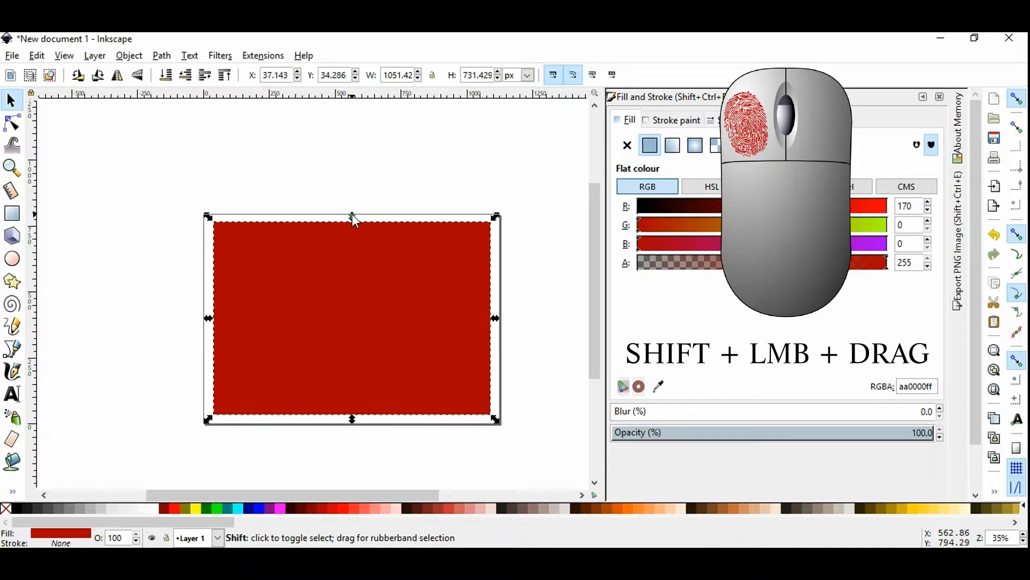
{"action": "left_click_drag", "start_coordinate": [352, 217], "coordinate": [353, 207]}
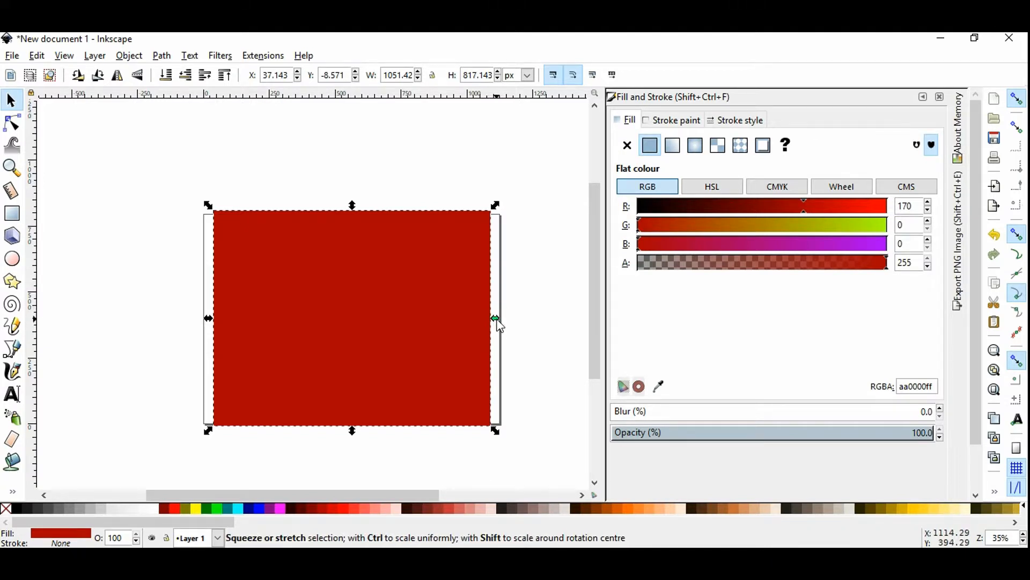
{"action": "key", "text": "shift"}
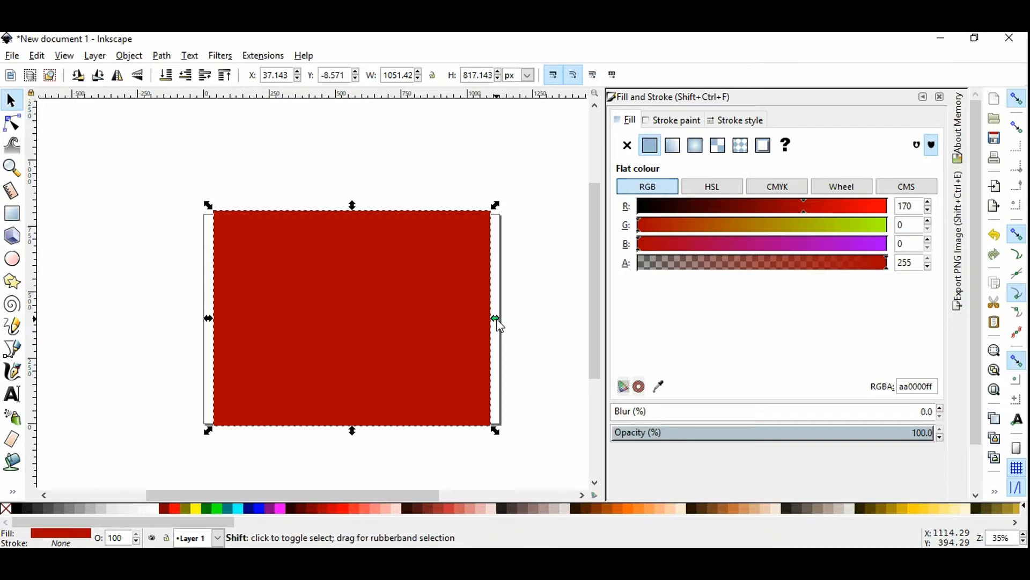
{"action": "left_click_drag", "start_coordinate": [497, 322], "coordinate": [511, 320]}
{"action": "left_click", "coordinate": [511, 321]}
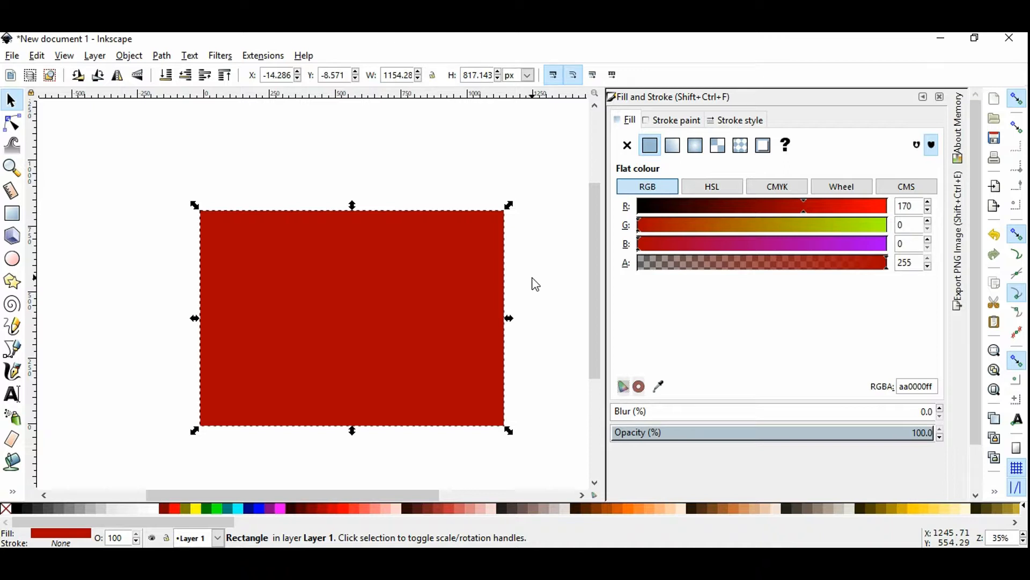
{"action": "left_click", "coordinate": [535, 284]}
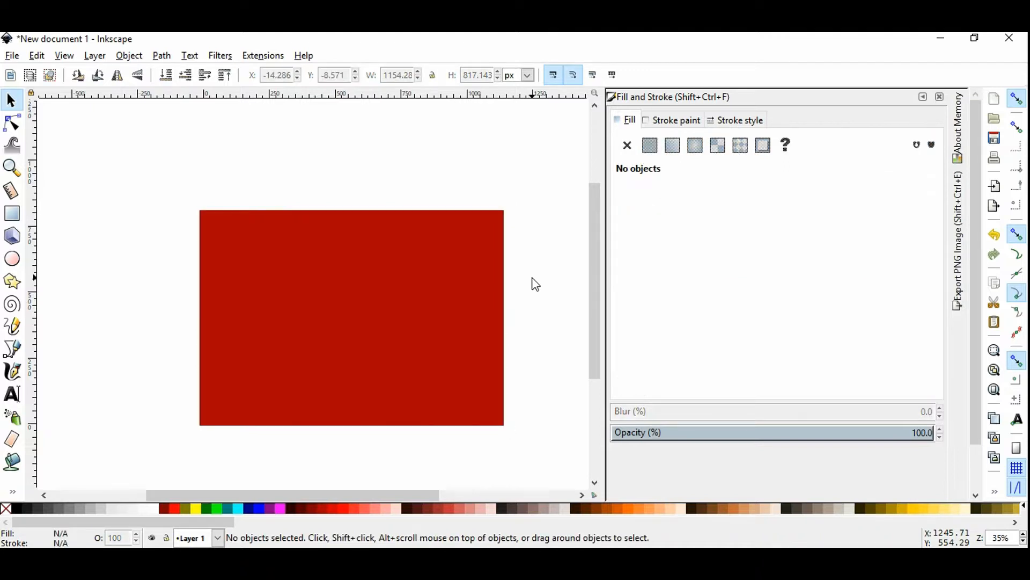
Fill the page-sized rectangle with the green palette colour 37c837.
{"action": "left_click", "coordinate": [427, 293]}
{"action": "scroll", "coordinate": [427, 285], "scroll_direction": "down", "scroll_amount": 5}
{"action": "scroll", "coordinate": [427, 282], "scroll_direction": "up", "scroll_amount": 5}
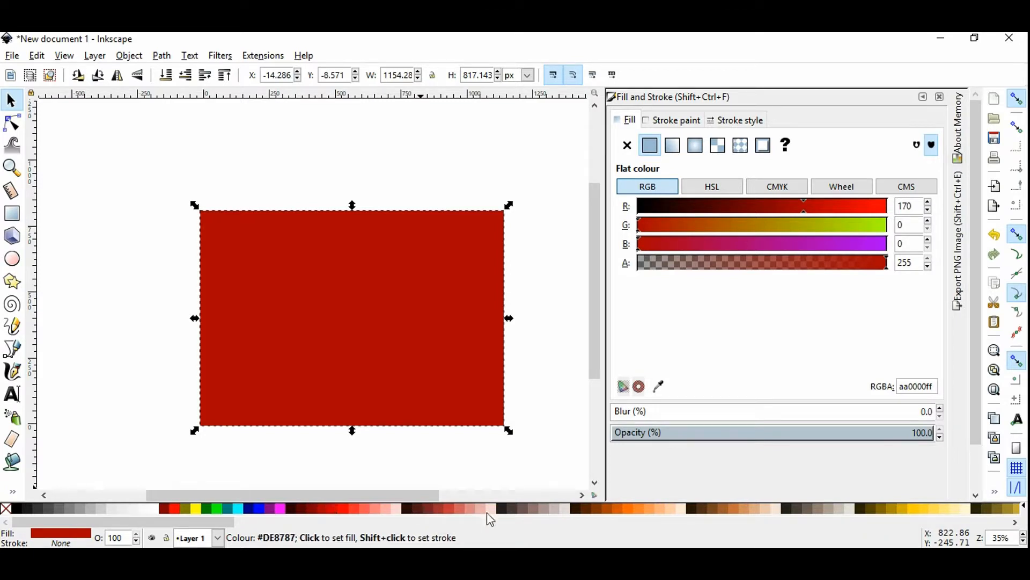
{"action": "left_click_drag", "start_coordinate": [134, 524], "coordinate": [470, 536]}
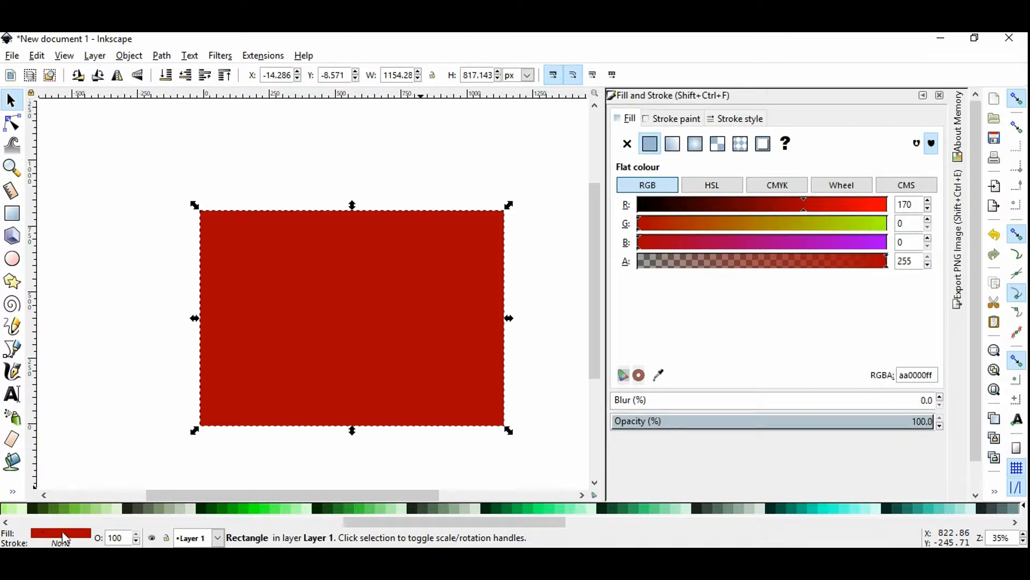
{"action": "left_click", "coordinate": [360, 508]}
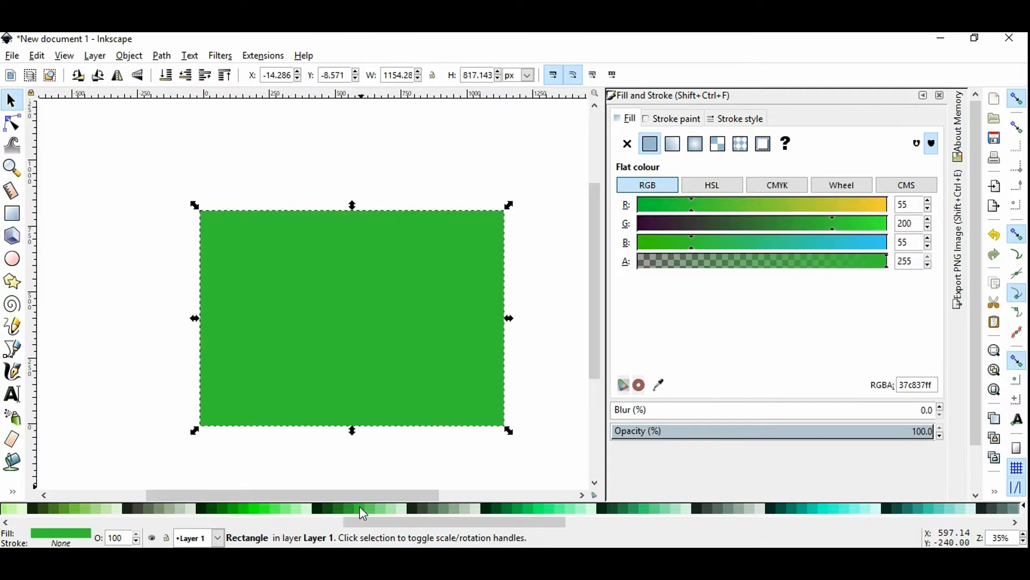
Try other green palette colours as the page-sized rectangle's fill, including 536c53 and 217844.
{"action": "left_click", "coordinate": [397, 509]}
{"action": "left_click", "coordinate": [433, 508]}
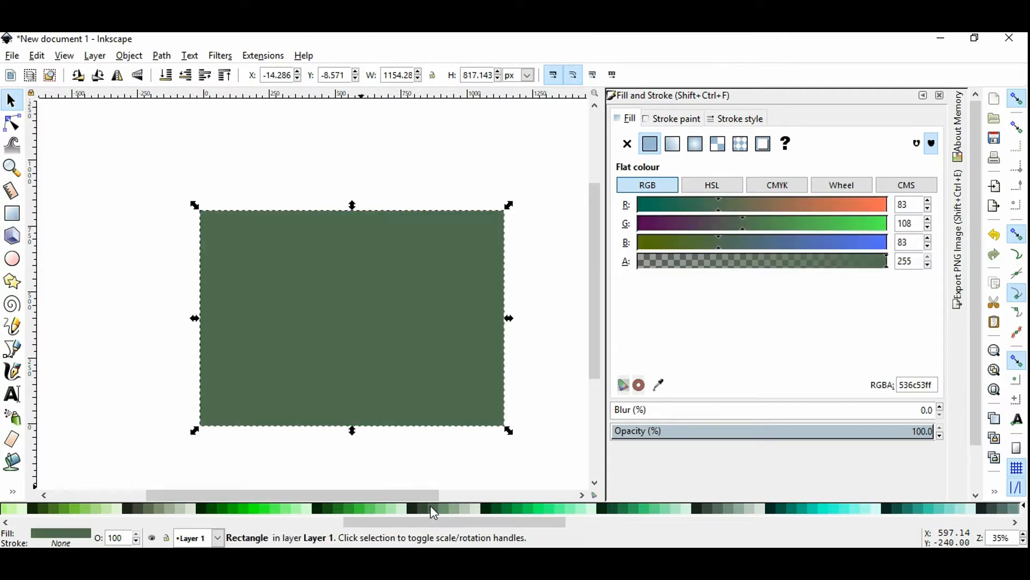
{"action": "left_click", "coordinate": [472, 507]}
{"action": "left_click", "coordinate": [551, 508]}
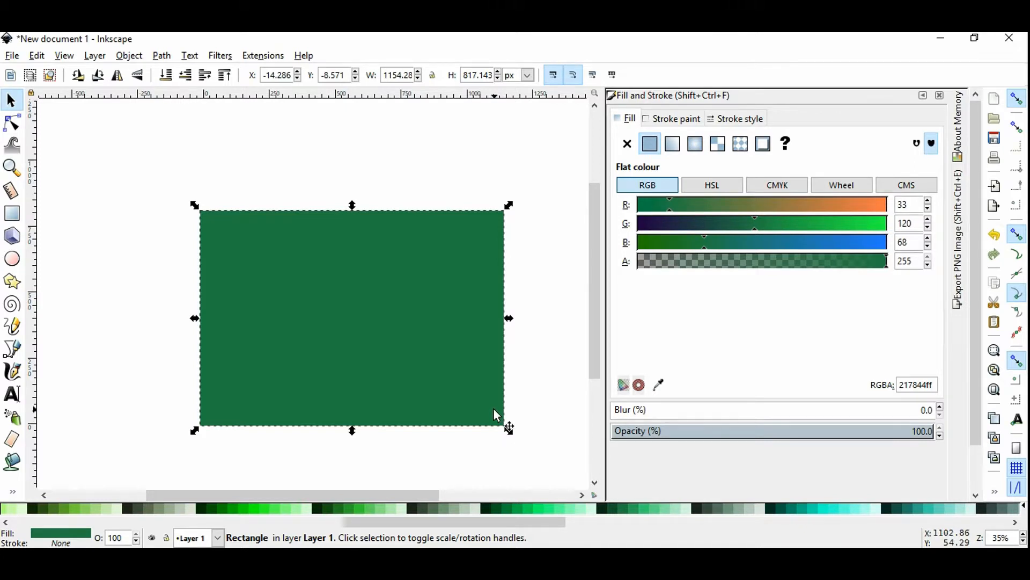
Fill the page-sized rectangle with the dark red palette colour aa0000.
{"action": "left_click_drag", "start_coordinate": [410, 522], "coordinate": [79, 526]}
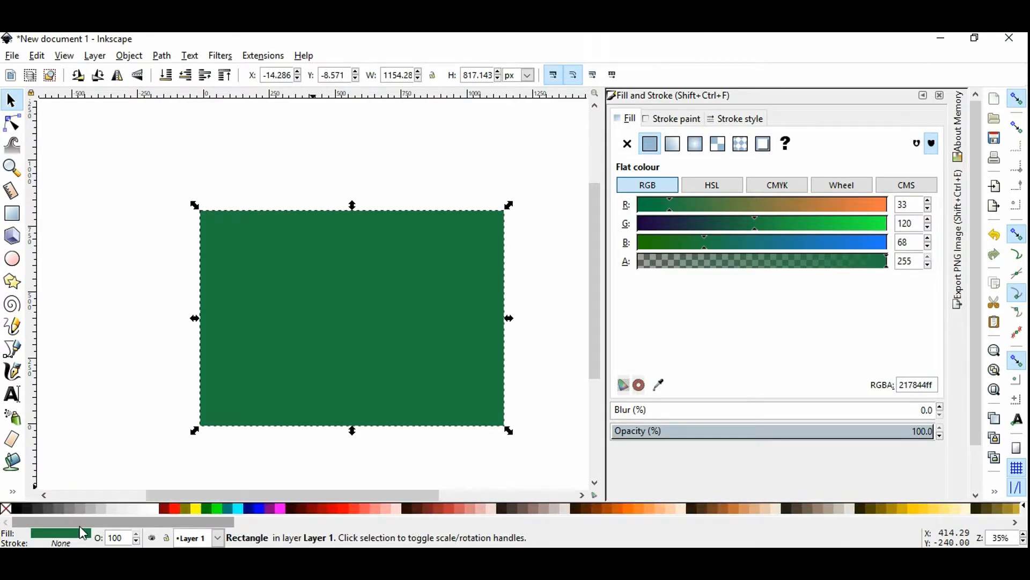
{"action": "left_click", "coordinate": [302, 510]}
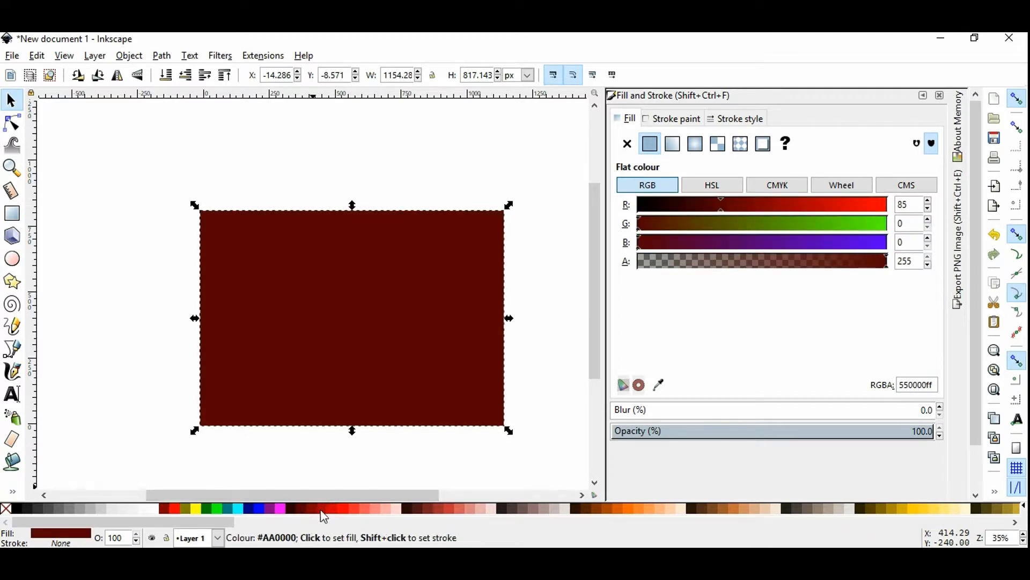
{"action": "left_click", "coordinate": [322, 509]}
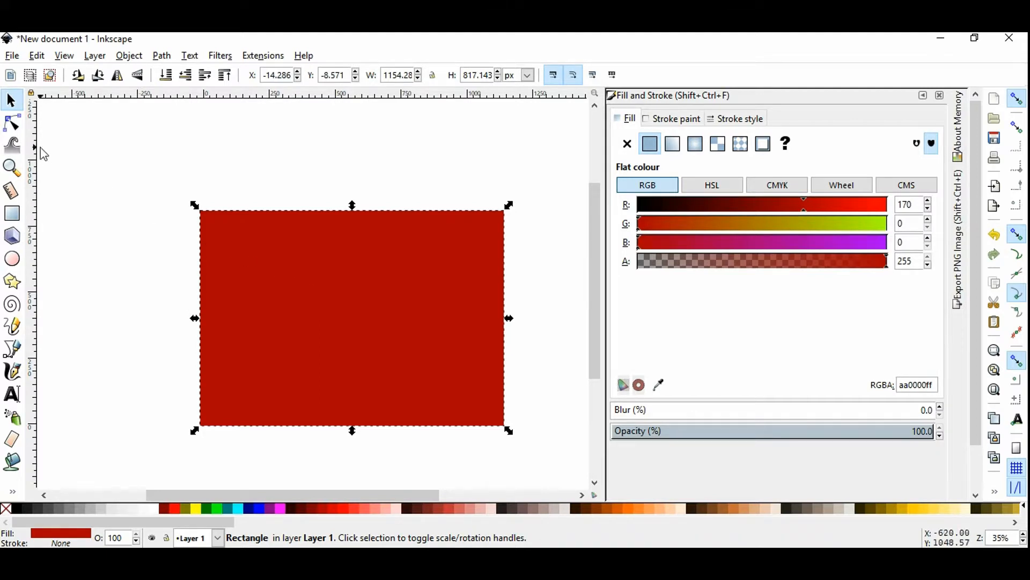
Change the rectangle's fill to a linear gradient, with the start stop in maroon 800000 and the end stop in orange d45500.
{"action": "left_click", "coordinate": [12, 125]}
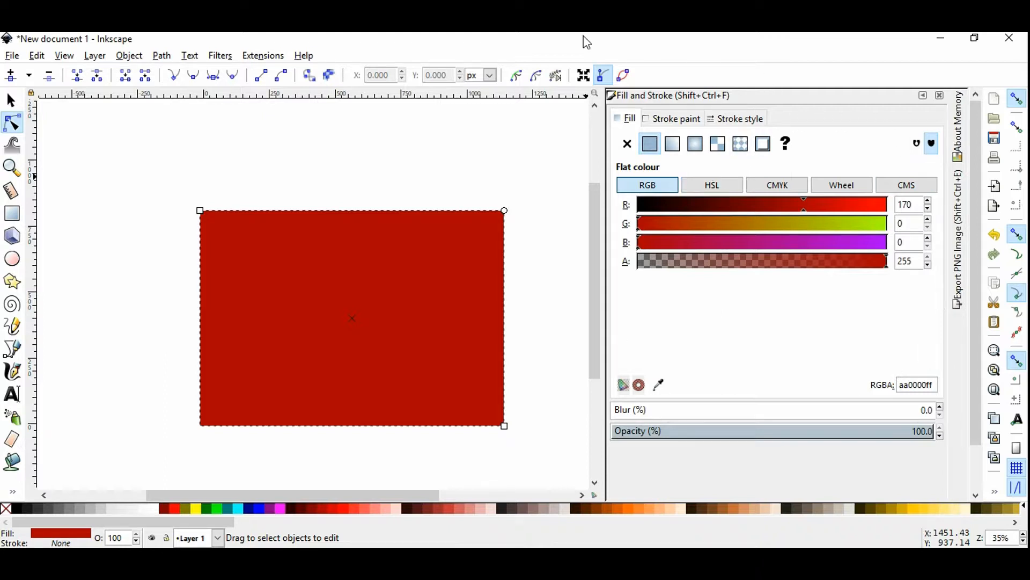
{"action": "left_click", "coordinate": [671, 146]}
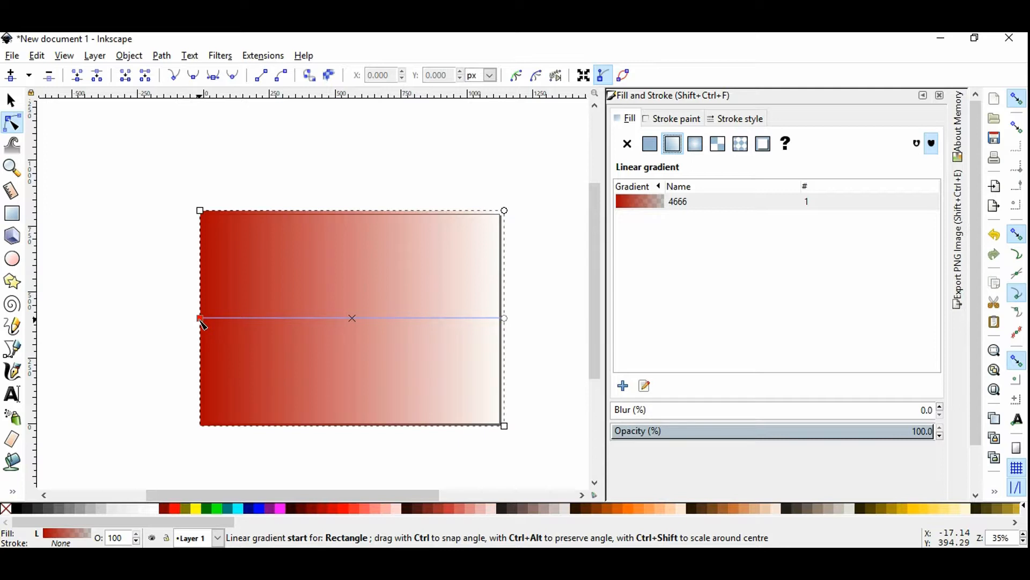
{"action": "left_click", "coordinate": [201, 319]}
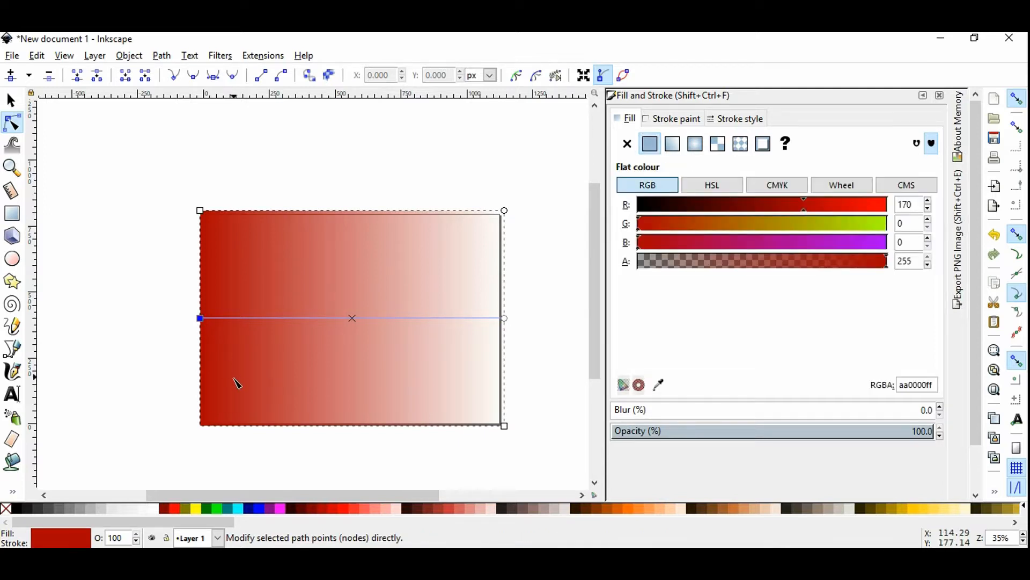
{"action": "left_click", "coordinate": [168, 508]}
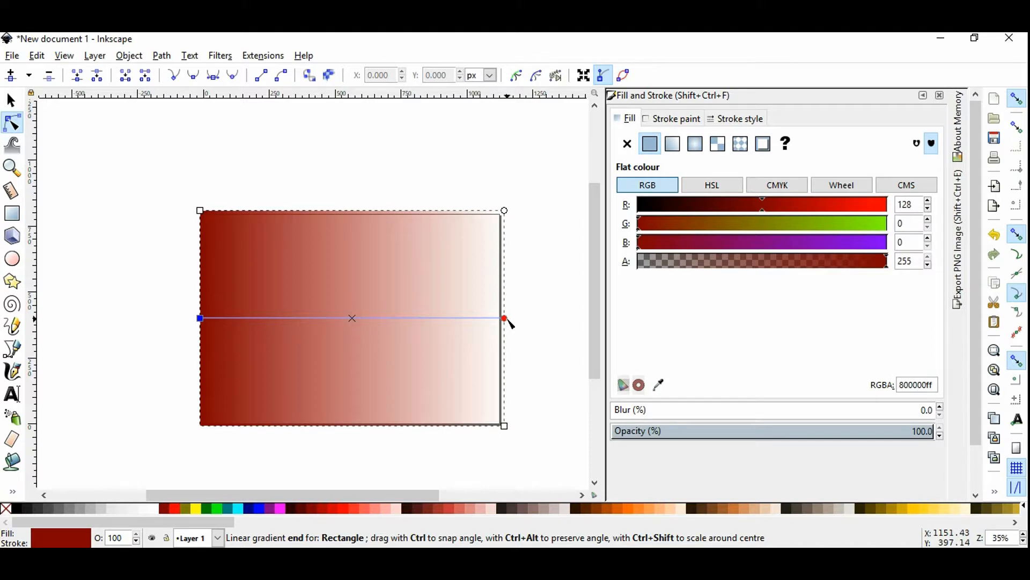
{"action": "left_click", "coordinate": [507, 319]}
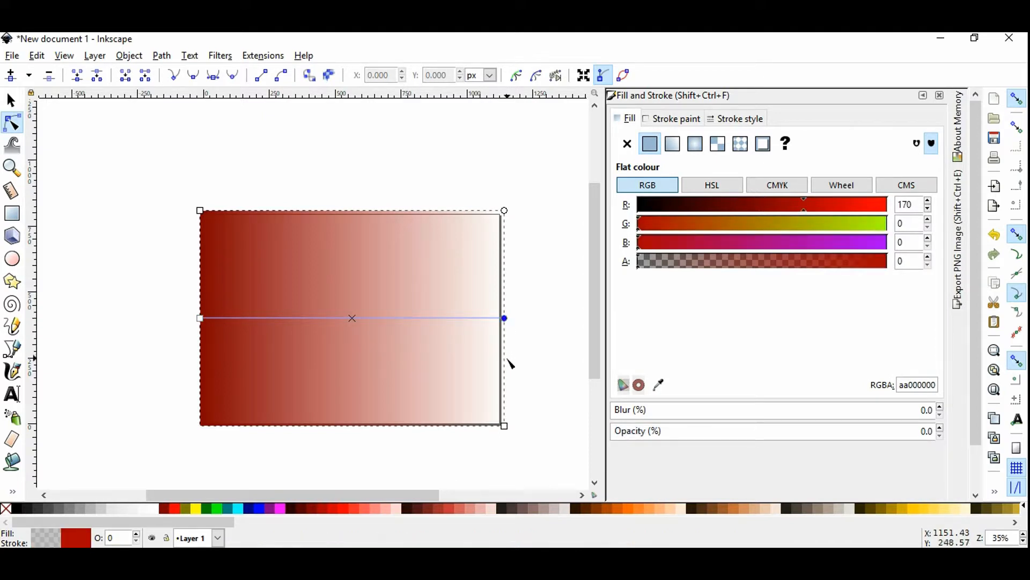
{"action": "left_click", "coordinate": [621, 509]}
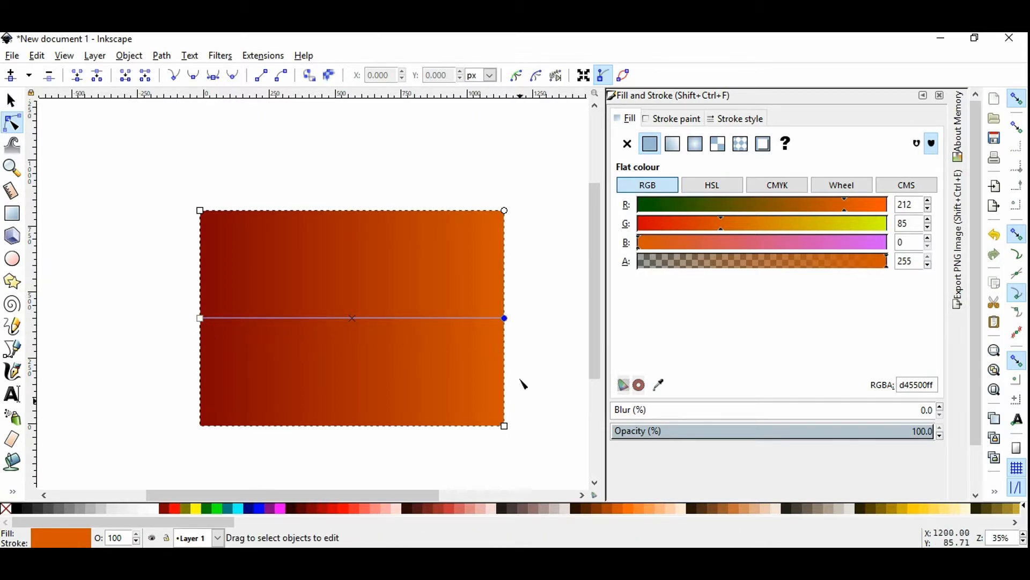
Try red, navy, brown, black, grey and dark red 550000 as the colour of the gradient's end stop.
{"action": "left_click", "coordinate": [345, 507]}
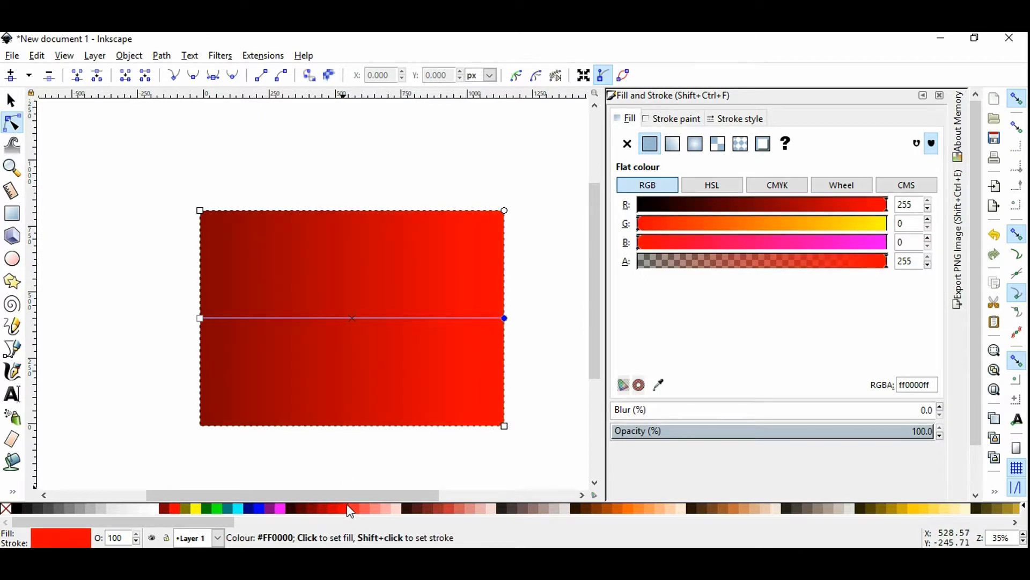
{"action": "left_click", "coordinate": [250, 507]}
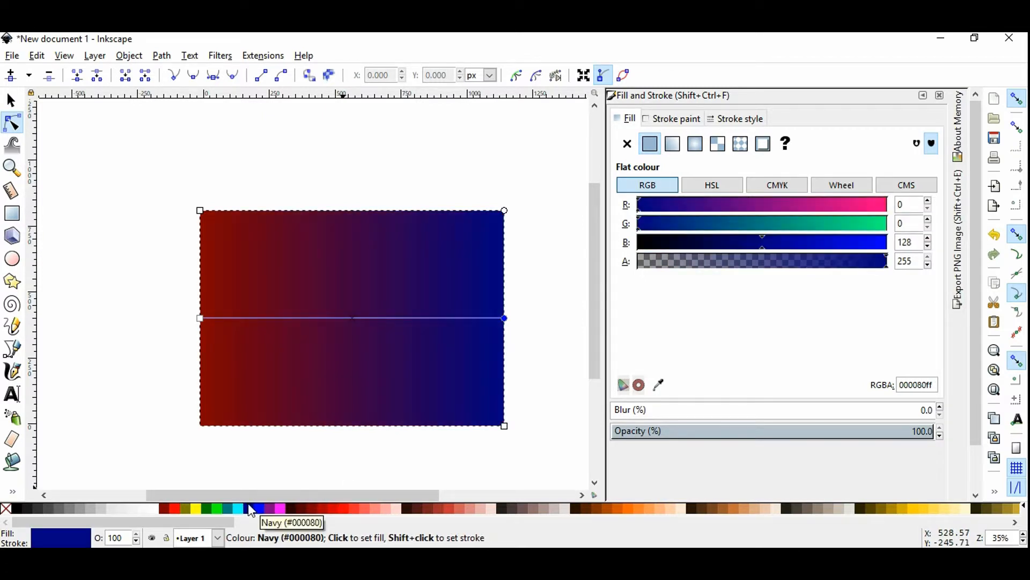
{"action": "left_click", "coordinate": [816, 507]}
{"action": "left_click", "coordinate": [867, 508]}
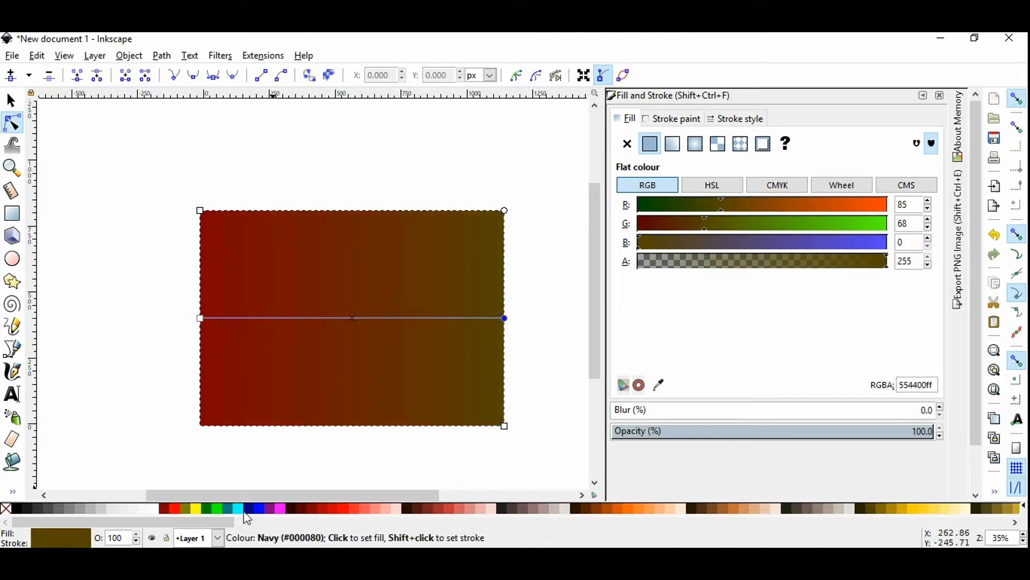
{"action": "left_click", "coordinate": [172, 508]}
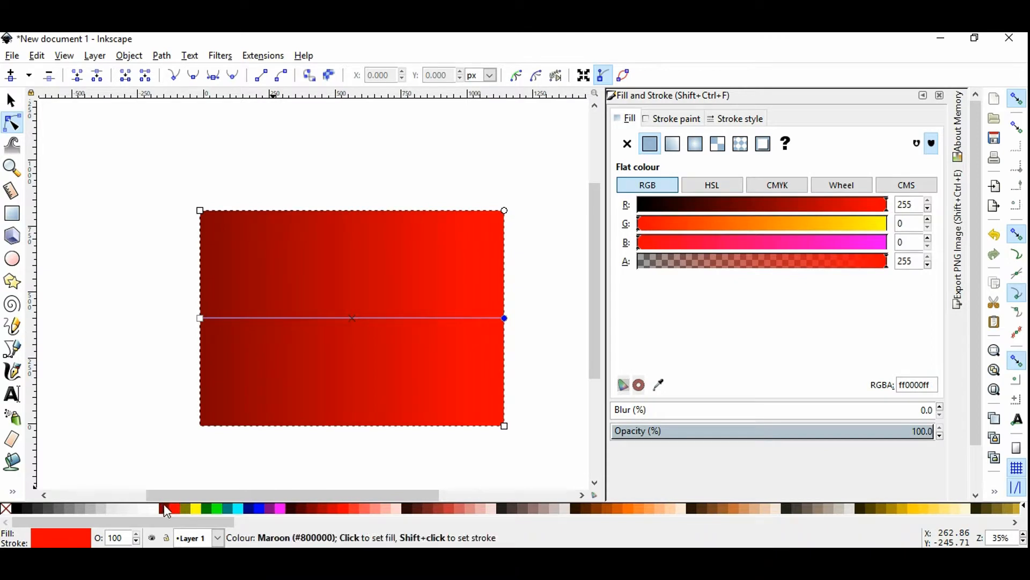
{"action": "left_click", "coordinate": [17, 509]}
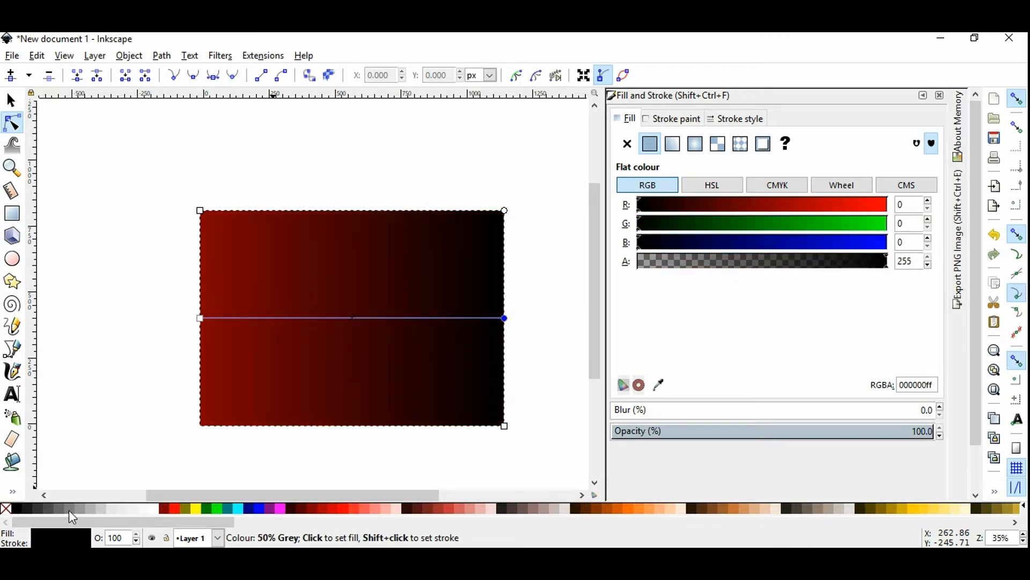
{"action": "left_click", "coordinate": [51, 508]}
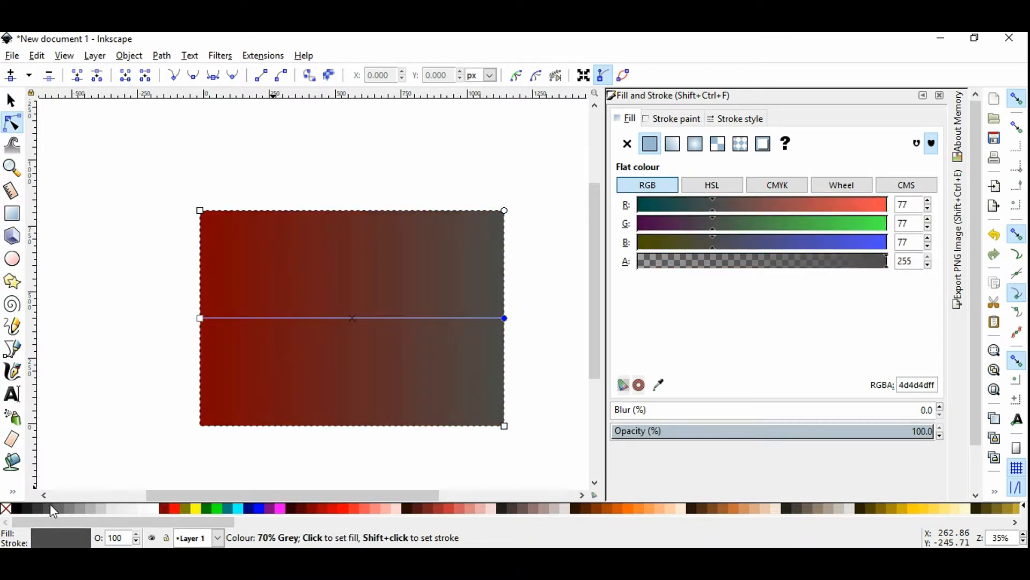
{"action": "left_click", "coordinate": [300, 514]}
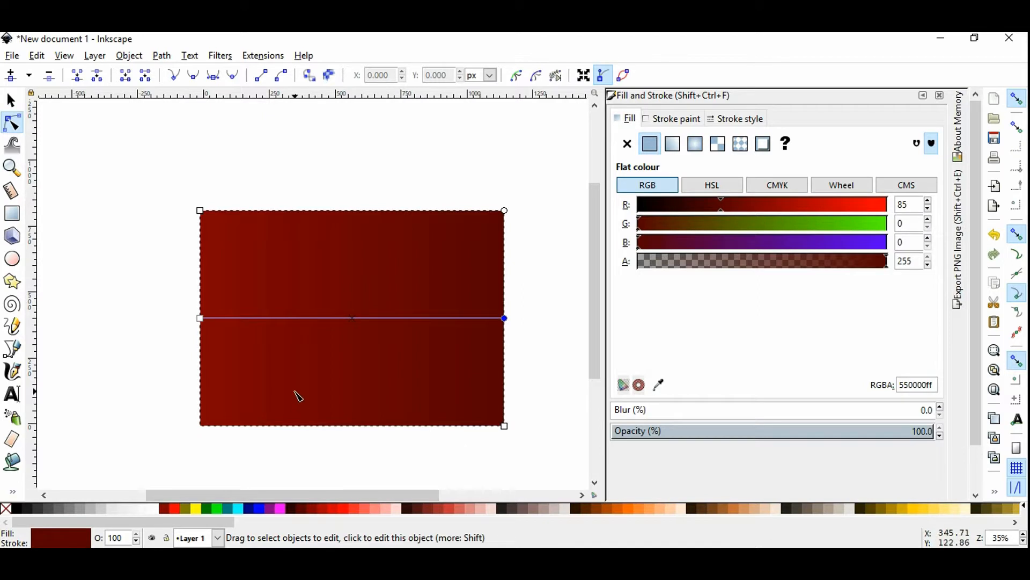
Set the gradient's start stop to very dark red 2b0000 and its end stop to bright red ff0000.
{"action": "left_click", "coordinate": [201, 318]}
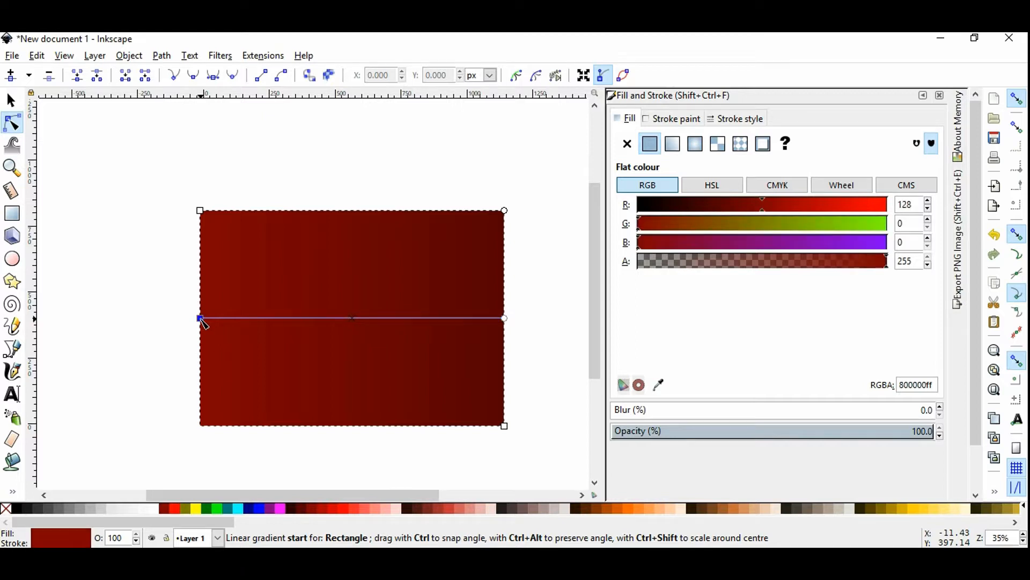
{"action": "left_click", "coordinate": [297, 514]}
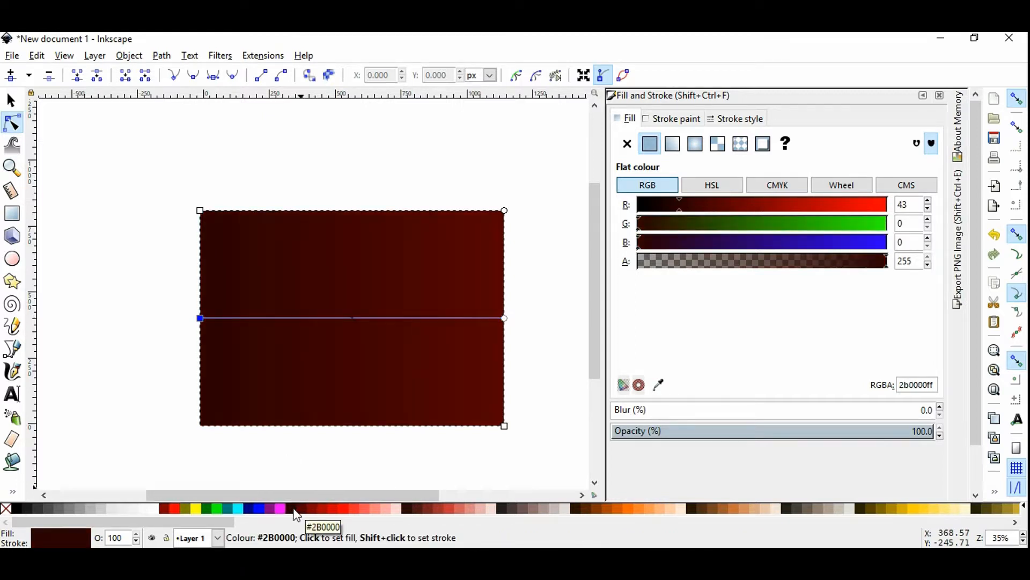
{"action": "left_click", "coordinate": [504, 318]}
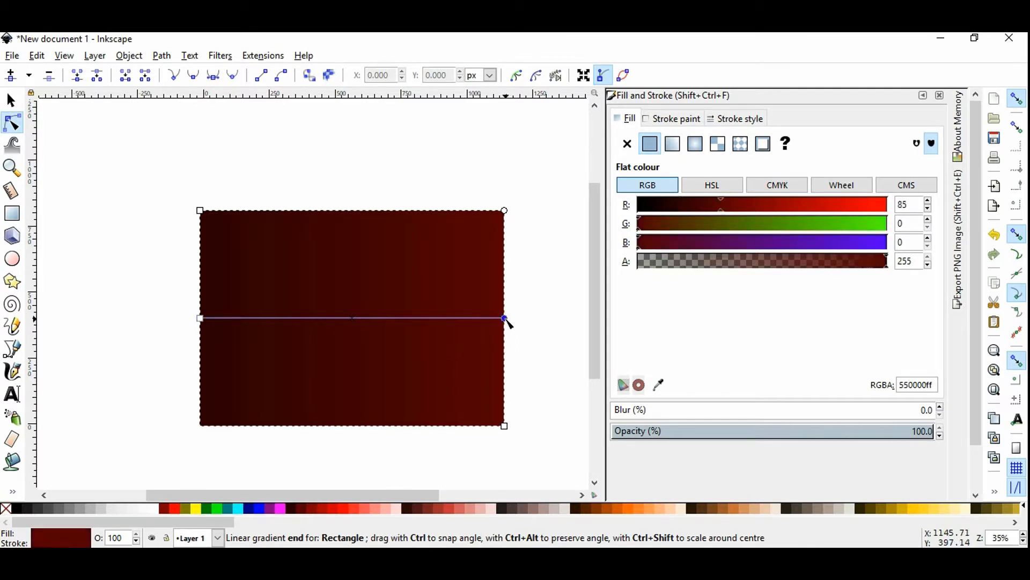
{"action": "left_click", "coordinate": [339, 507]}
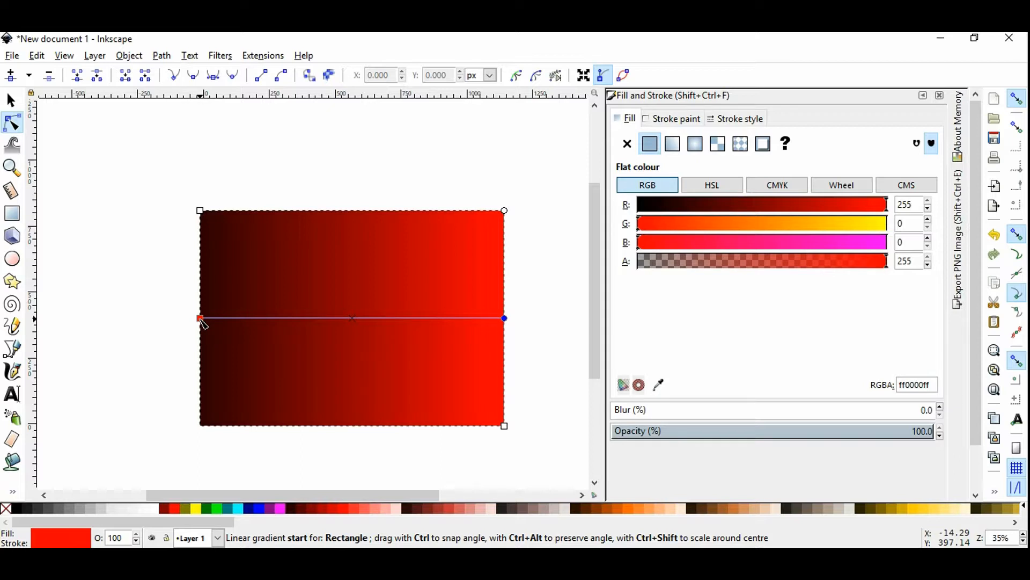
Run the gradient diagonally from the rectangle's lower-left corner to its upper-right corner, and leave the rectangle deselected.
{"action": "left_click_drag", "start_coordinate": [202, 322], "coordinate": [201, 426]}
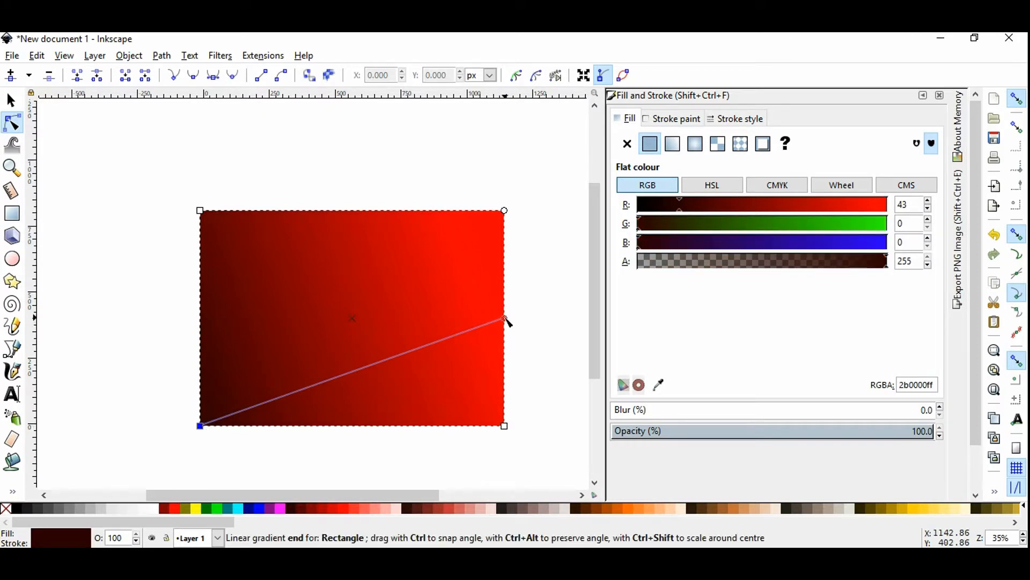
{"action": "left_click_drag", "start_coordinate": [506, 320], "coordinate": [517, 216]}
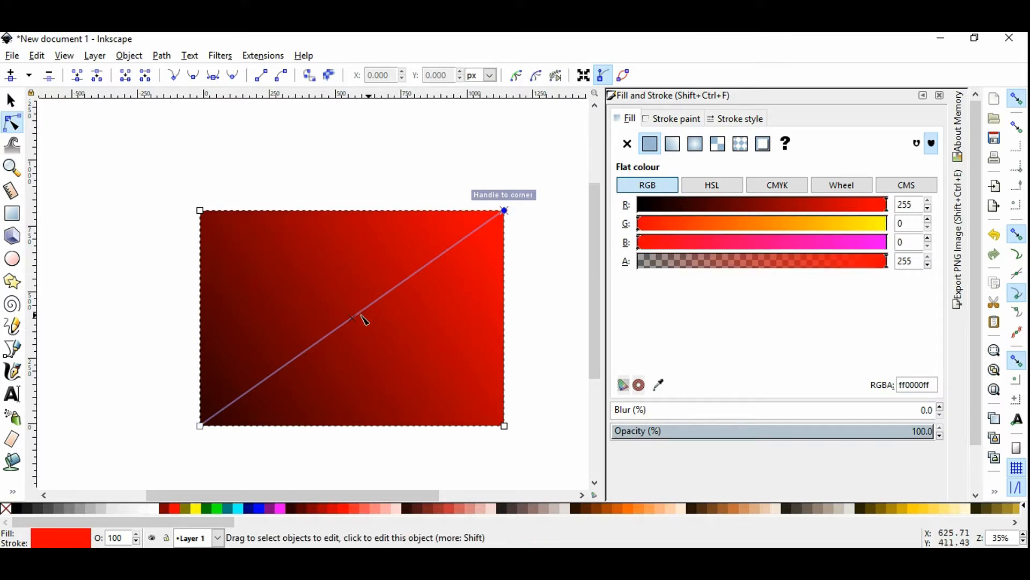
{"action": "left_click", "coordinate": [11, 100]}
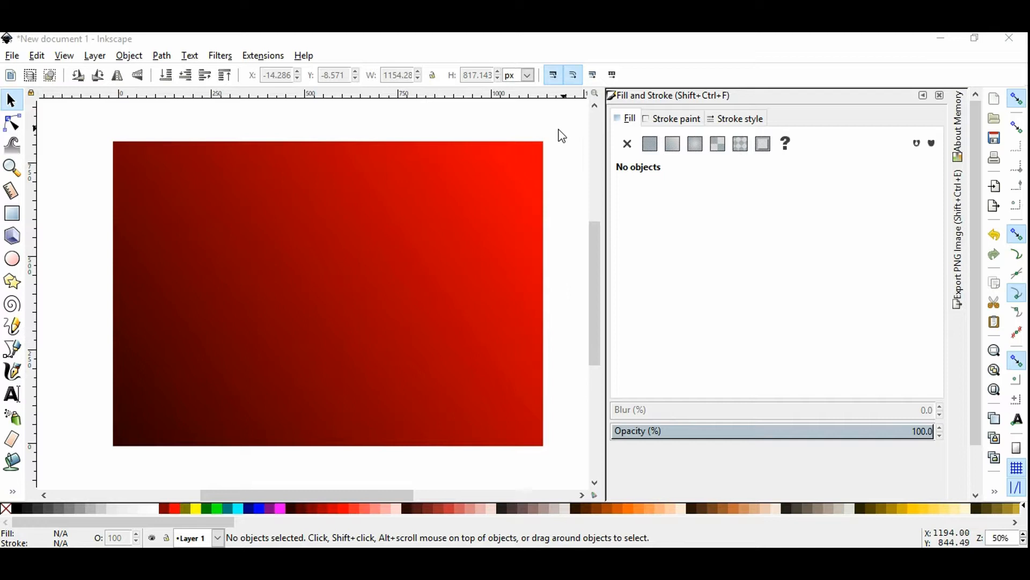
{"action": "left_click", "coordinate": [275, 239]}
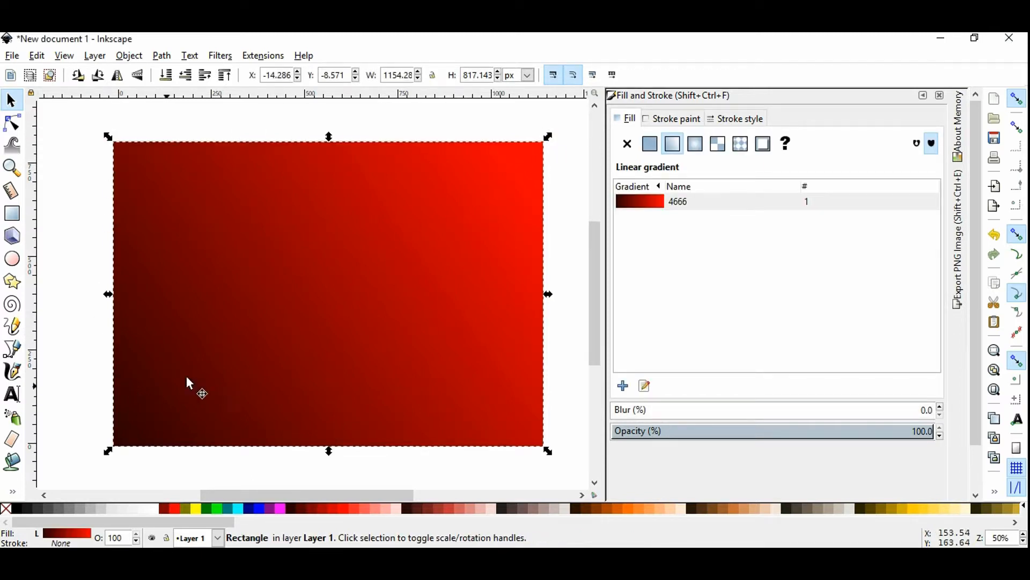
{"action": "left_click", "coordinate": [571, 187]}
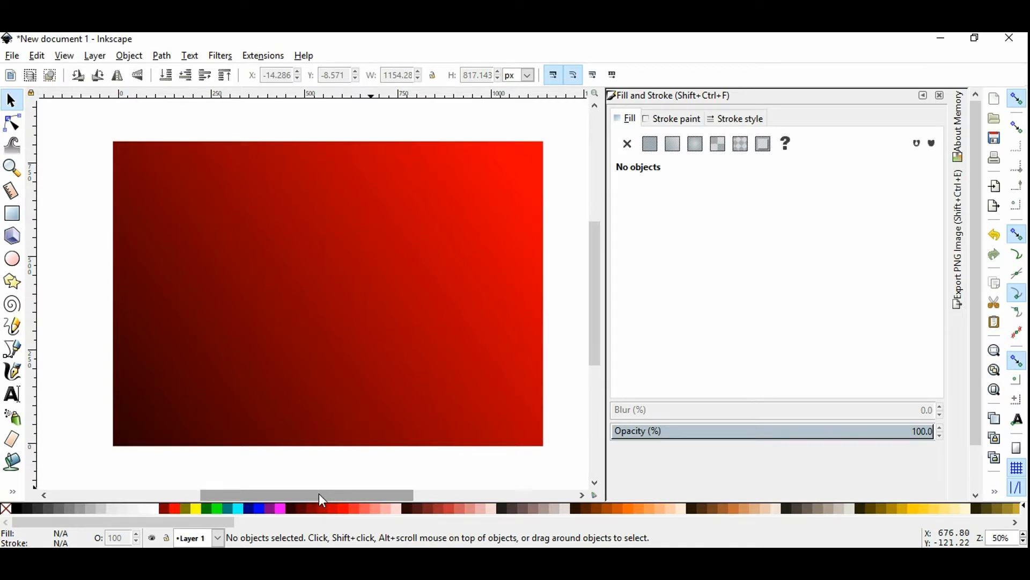
Examine the gradient rectangle close up and from afar, finishing with the whole page in view at 50% zoom.
{"action": "left_click_drag", "start_coordinate": [319, 493], "coordinate": [345, 499]}
{"action": "mouse_move", "coordinate": [596, 287]}
{"action": "left_mouse_down"}
{"action": "mouse_move", "coordinate": [593, 315]}
{"action": "mouse_move", "coordinate": [598, 266]}
{"action": "mouse_move", "coordinate": [602, 289]}
{"action": "mouse_move", "coordinate": [600, 281]}
{"action": "left_mouse_up"}
{"action": "left_click_drag", "start_coordinate": [363, 498], "coordinate": [354, 497]}
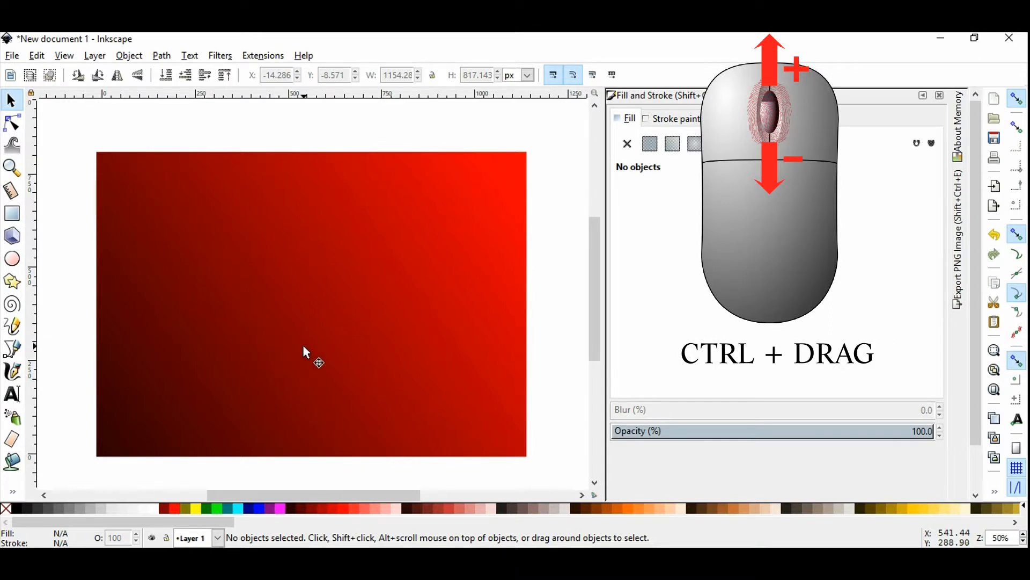
{"action": "key", "text": "ctrl"}
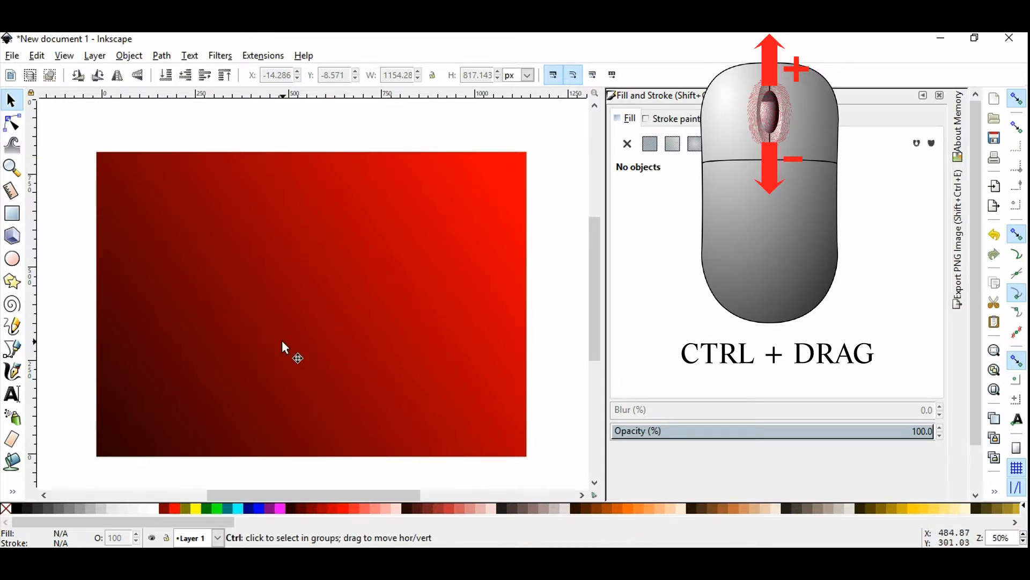
{"action": "scroll", "coordinate": [281, 340], "scroll_direction": "up", "scroll_amount": 1}
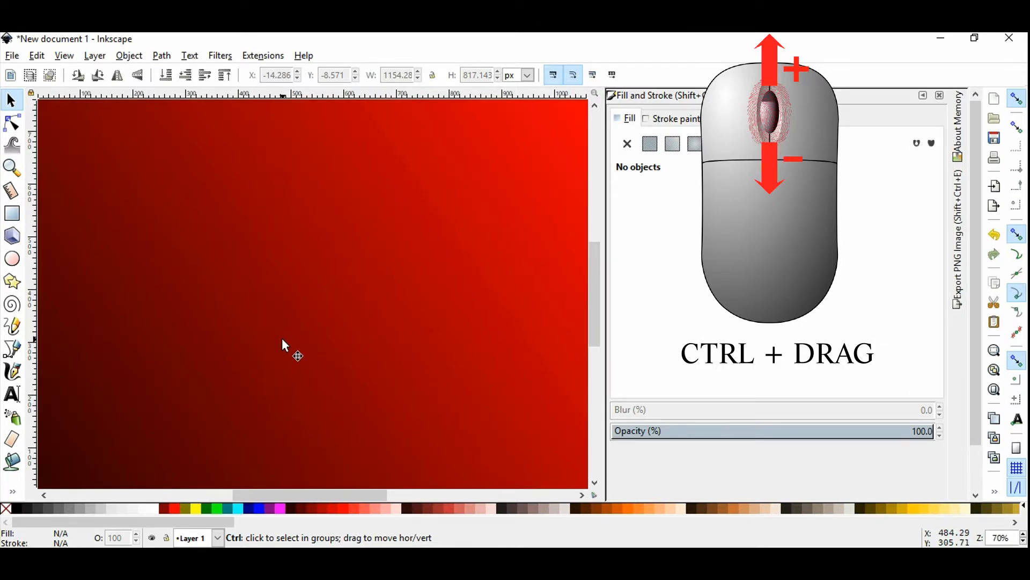
{"action": "scroll", "coordinate": [281, 337], "scroll_direction": "up", "scroll_amount": 1}
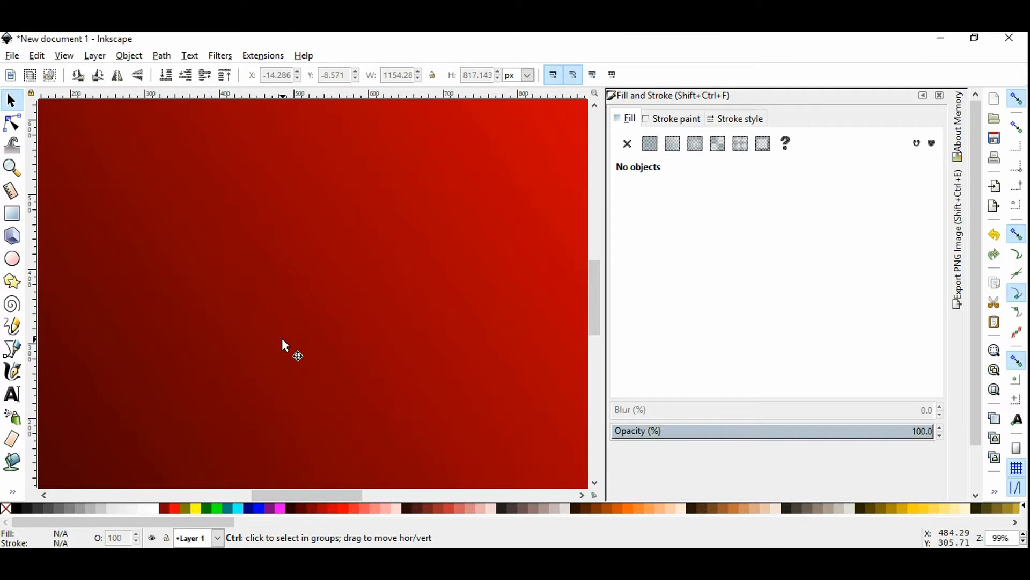
{"action": "scroll", "coordinate": [281, 338], "scroll_direction": "down", "scroll_amount": 3}
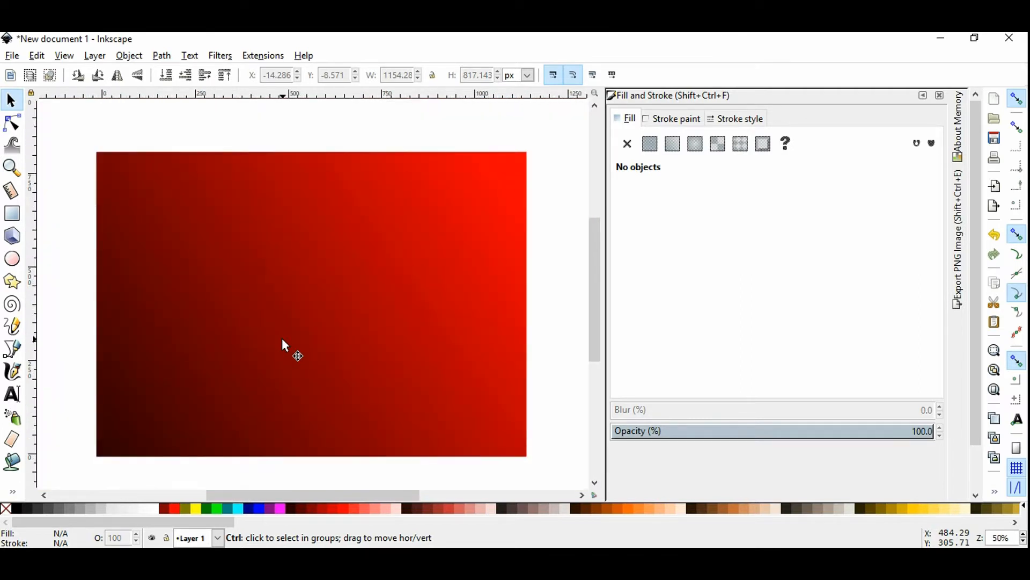
{"action": "scroll", "coordinate": [285, 345], "scroll_direction": "down", "scroll_amount": 1}
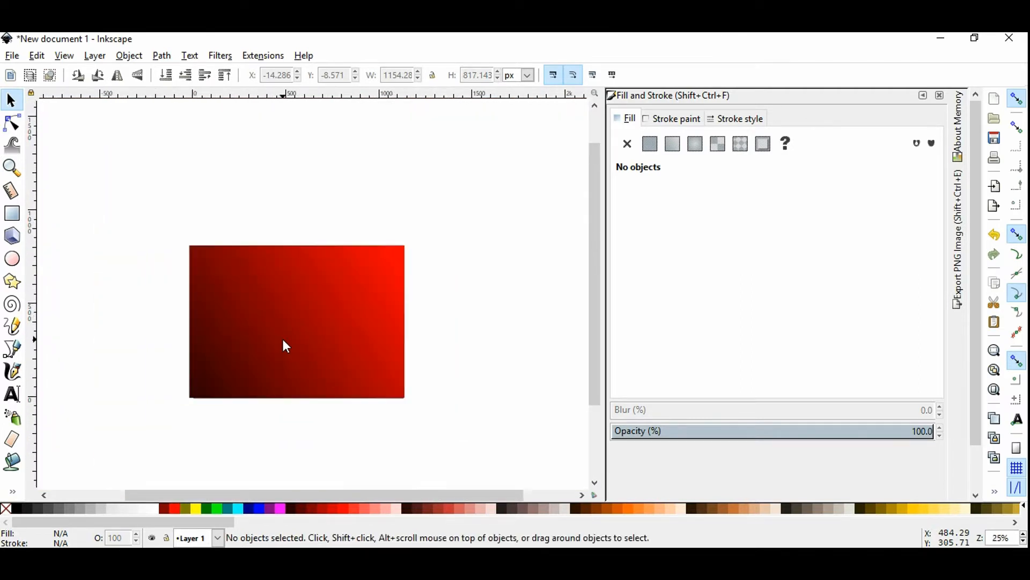
{"action": "scroll", "coordinate": [282, 339], "scroll_direction": "down", "scroll_amount": 1}
{"action": "scroll", "coordinate": [282, 337], "scroll_direction": "up", "scroll_amount": 2}
{"action": "scroll", "coordinate": [285, 345], "scroll_direction": "up", "scroll_amount": 1}
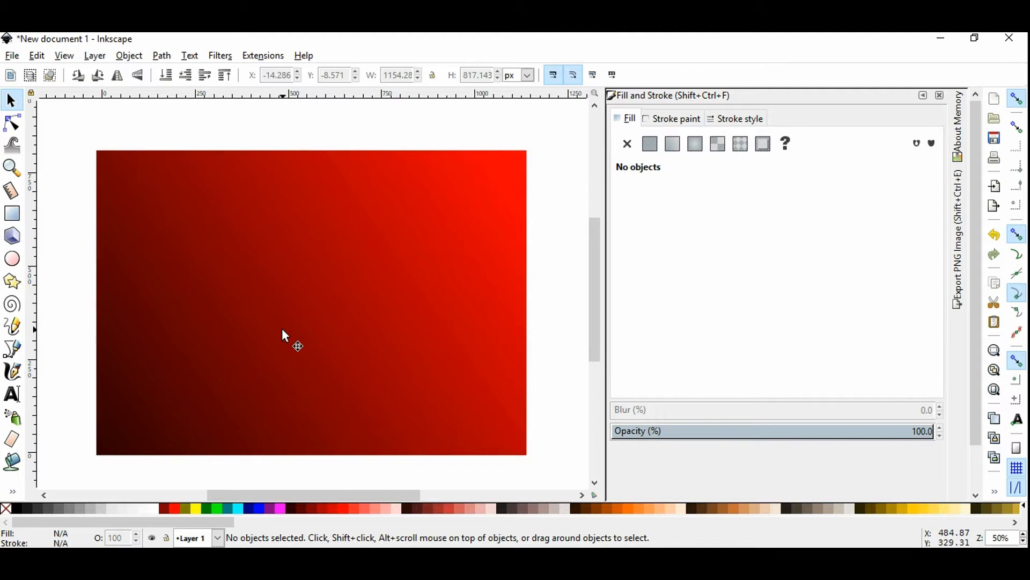
Switch to the Photo Editing Lesson 1 folder, compare lady_example.png with lady_example.jpg in the image viewer, and close the viewer.
{"action": "left_click", "coordinate": [166, 543]}
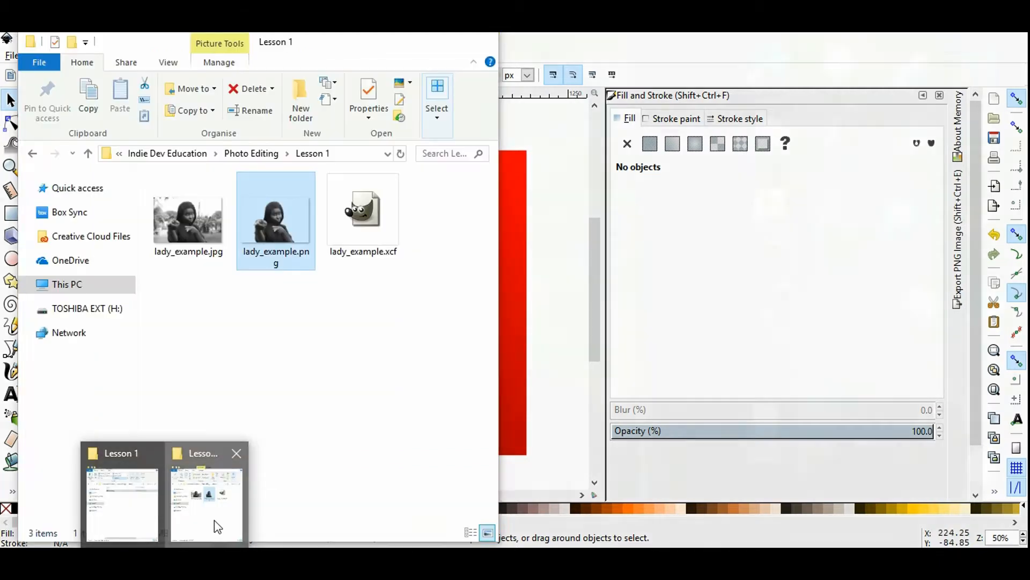
{"action": "left_click", "coordinate": [215, 525]}
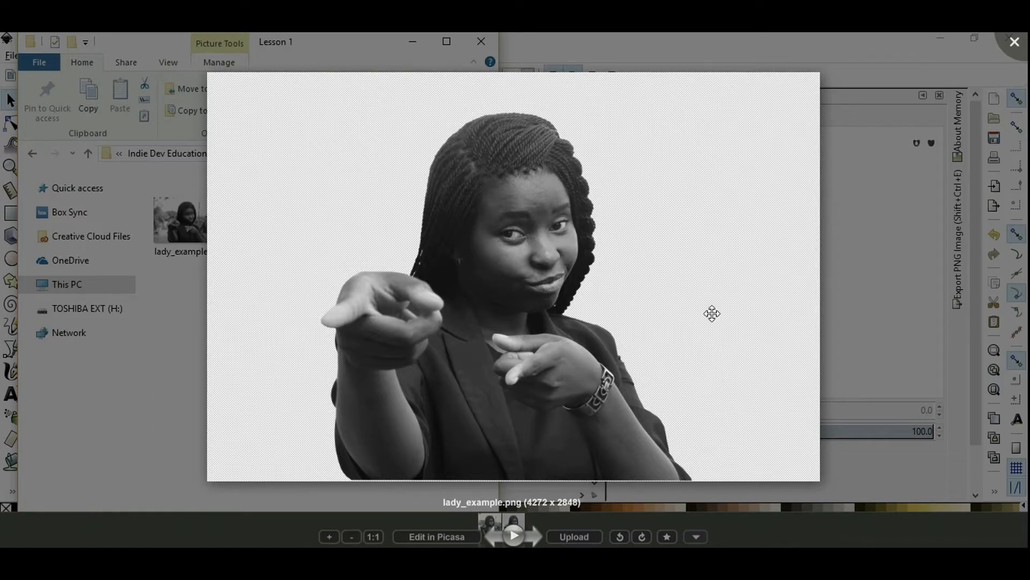
{"action": "scroll", "coordinate": [707, 290], "scroll_direction": "up", "scroll_amount": 4}
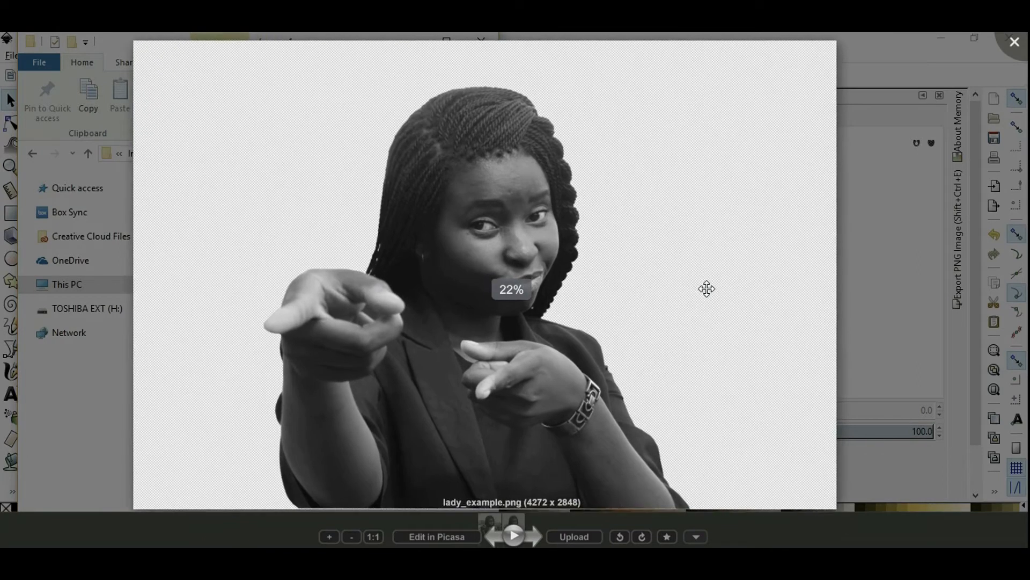
{"action": "scroll", "coordinate": [703, 285], "scroll_direction": "down", "scroll_amount": 5}
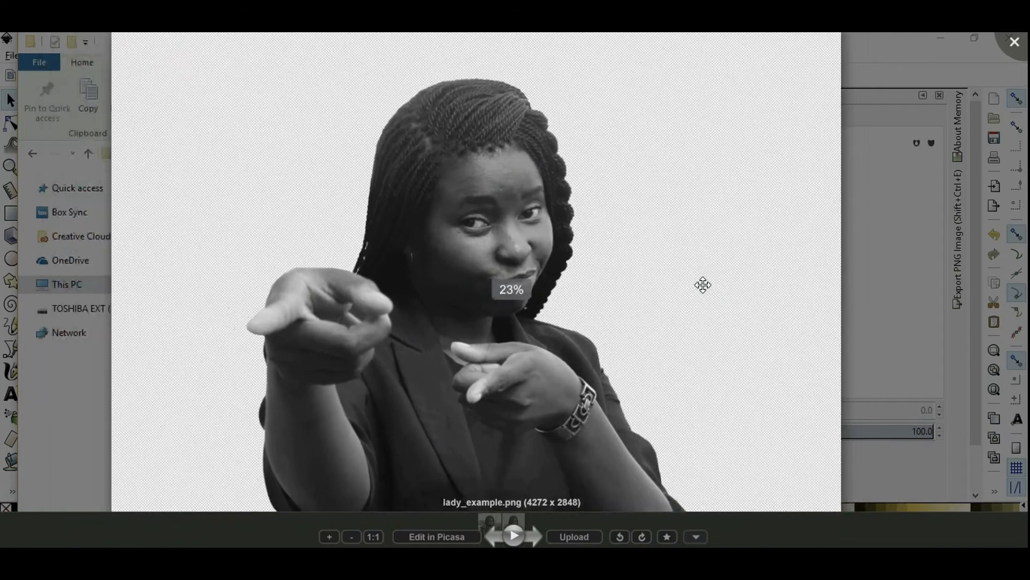
{"action": "scroll", "coordinate": [703, 285], "scroll_direction": "down", "scroll_amount": 2}
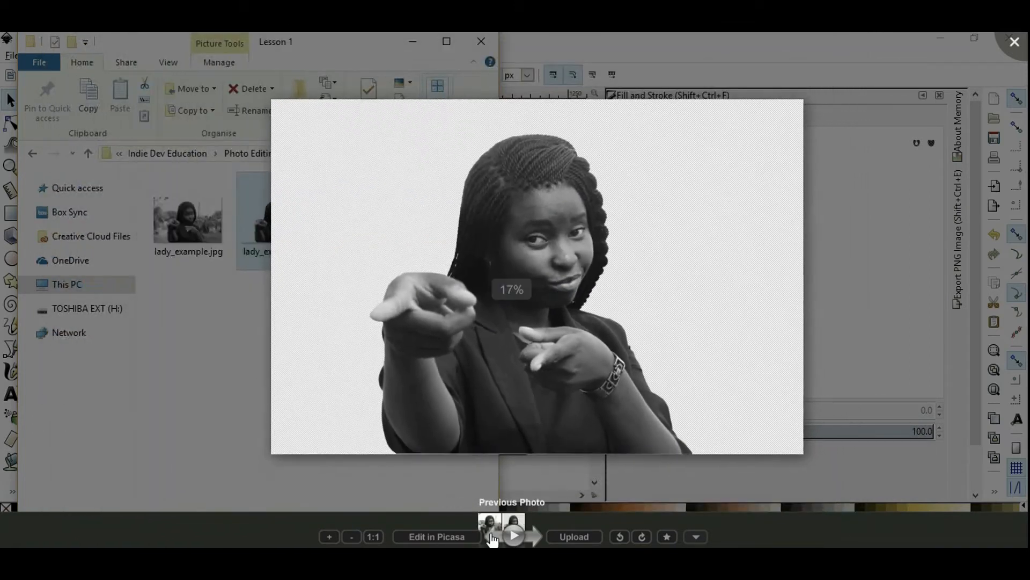
{"action": "left_click", "coordinate": [494, 536]}
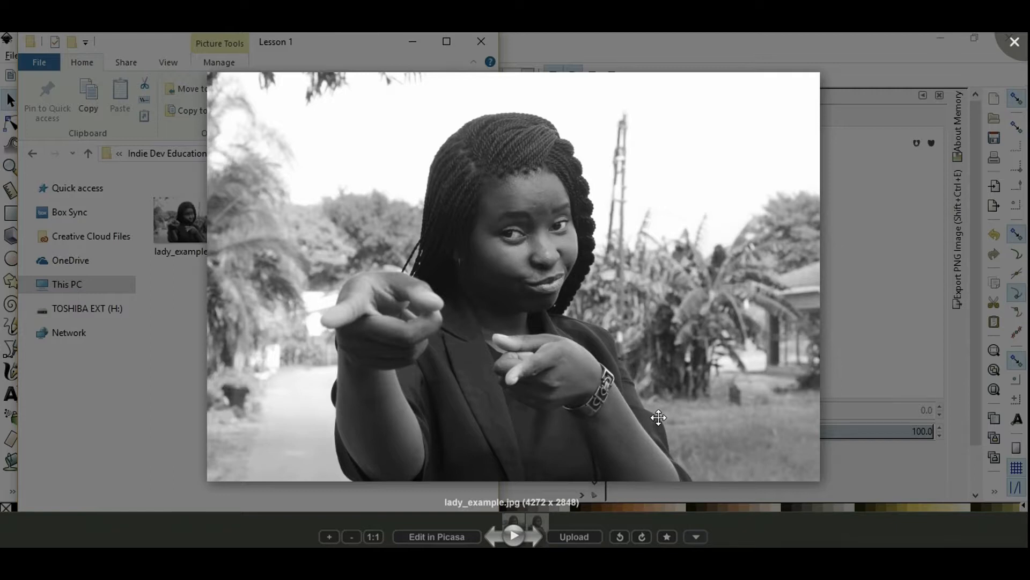
{"action": "left_click", "coordinate": [535, 533]}
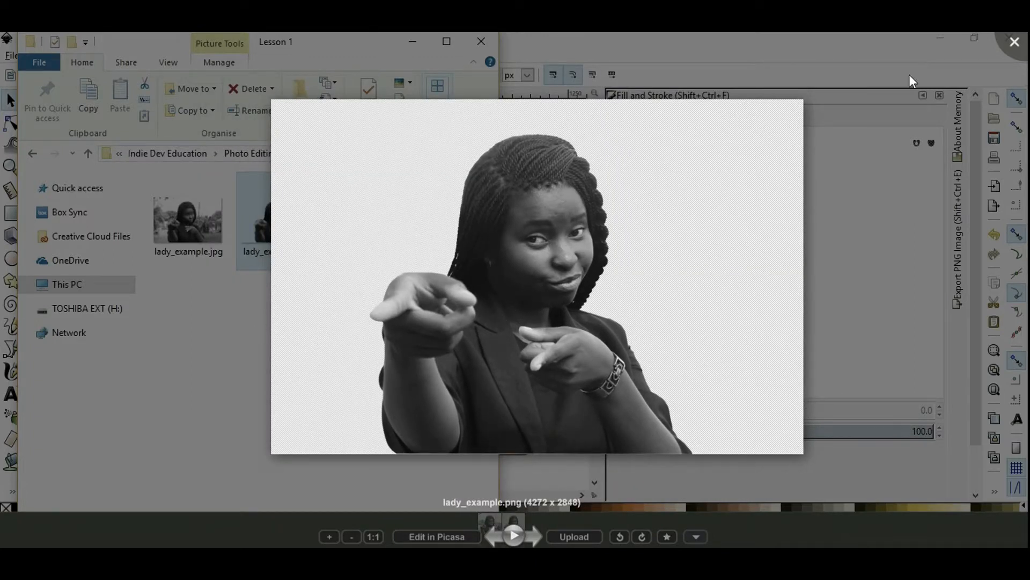
{"action": "left_click", "coordinate": [1013, 42]}
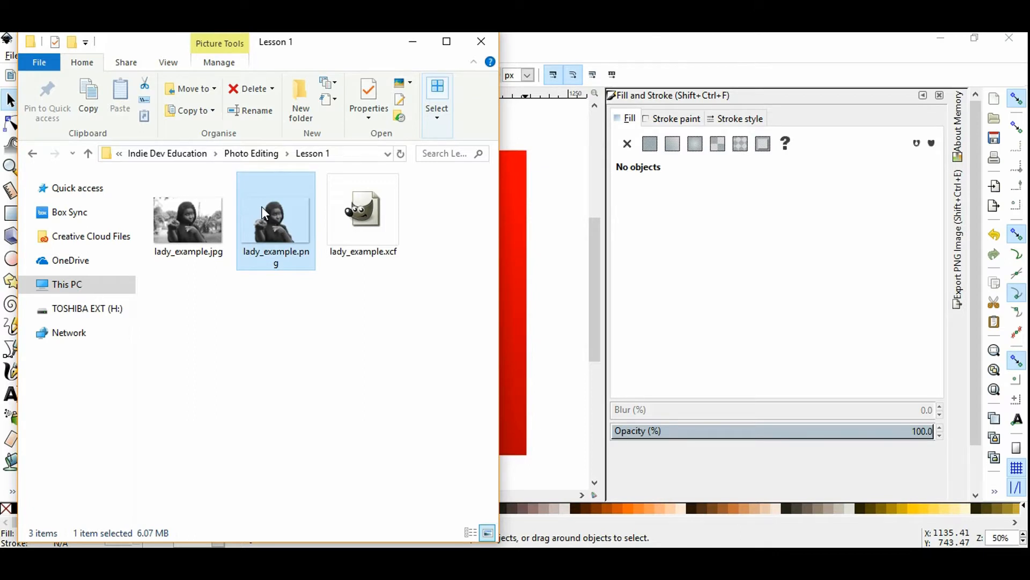
Import lady_example.png into the Inkscape document as an embedded image with default import resolution and Smooth (optimizeQuality) rendering.
{"action": "left_click_drag", "start_coordinate": [262, 213], "coordinate": [513, 346]}
{"action": "left_click_drag", "start_coordinate": [513, 342], "coordinate": [514, 343]}
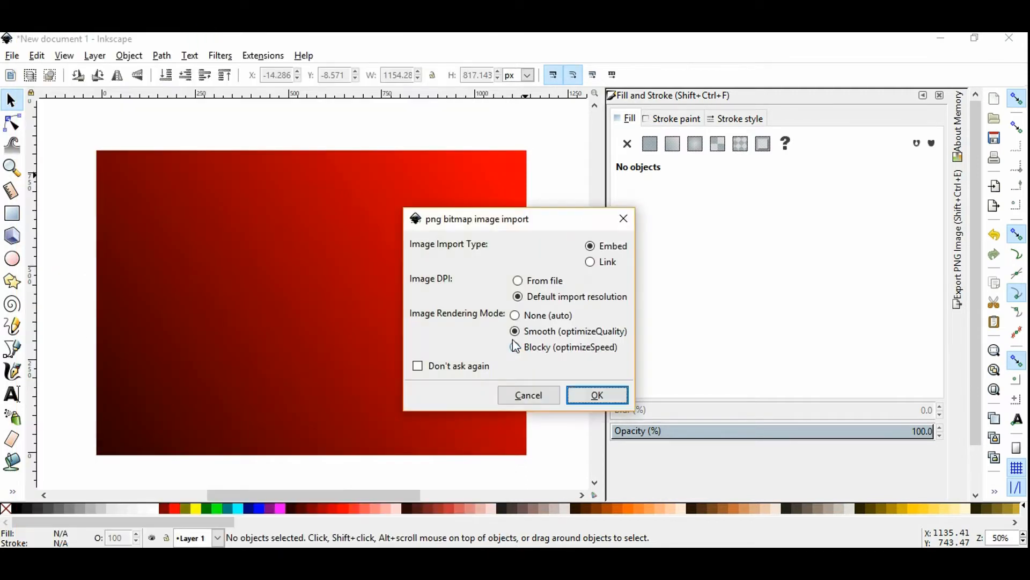
{"action": "left_click_drag", "start_coordinate": [511, 223], "coordinate": [334, 219]}
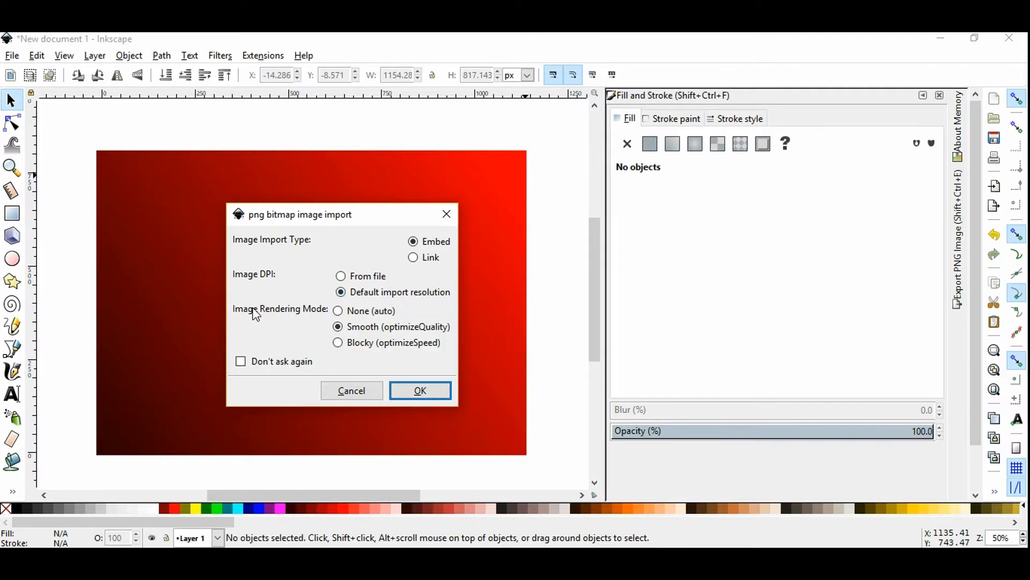
{"action": "left_click", "coordinate": [340, 332]}
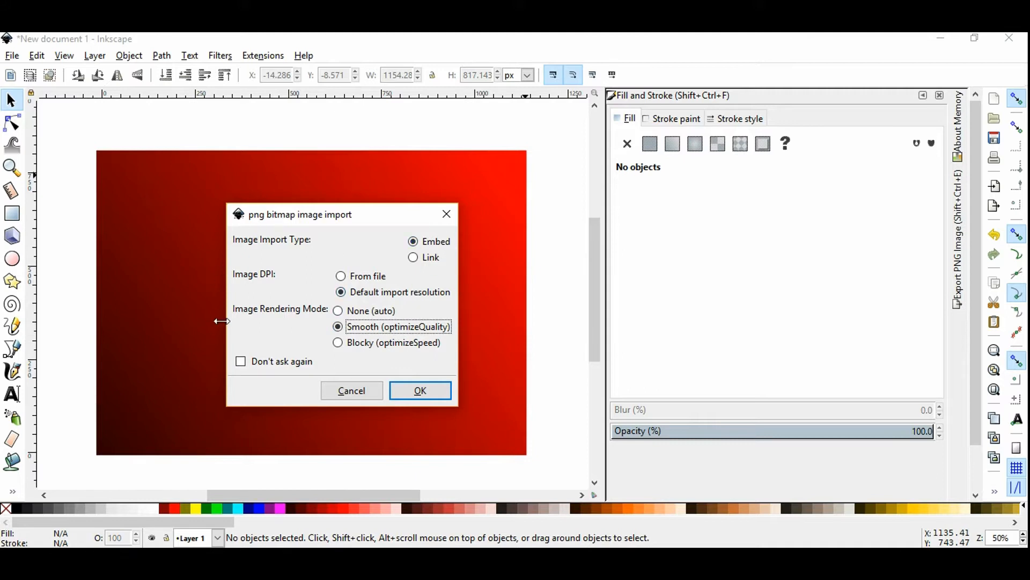
{"action": "left_click", "coordinate": [430, 391]}
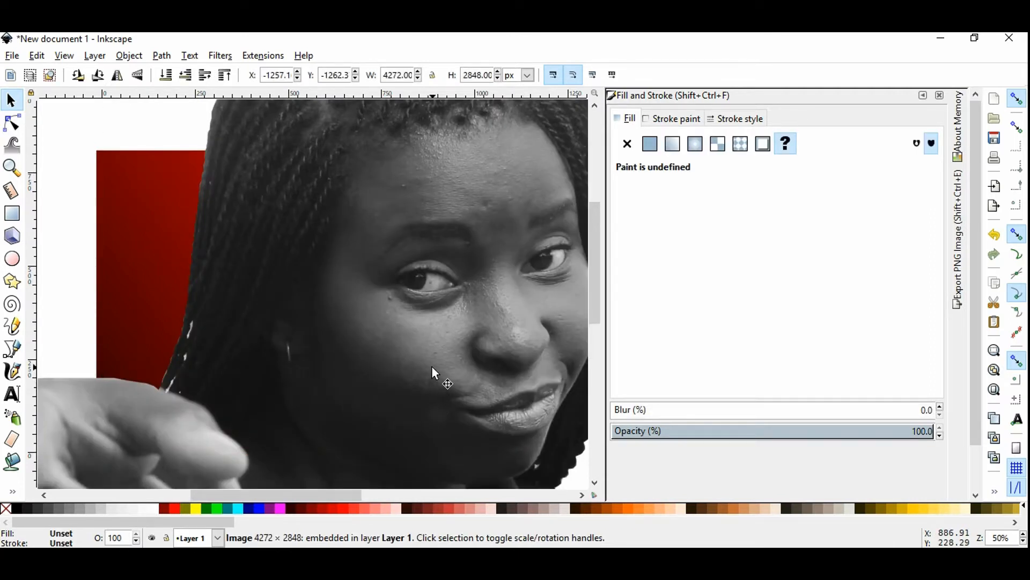
Move the oversized woman image up and to the left so part of the red rectangle is uncovered.
{"action": "scroll", "coordinate": [432, 367], "scroll_direction": "down", "scroll_amount": 2}
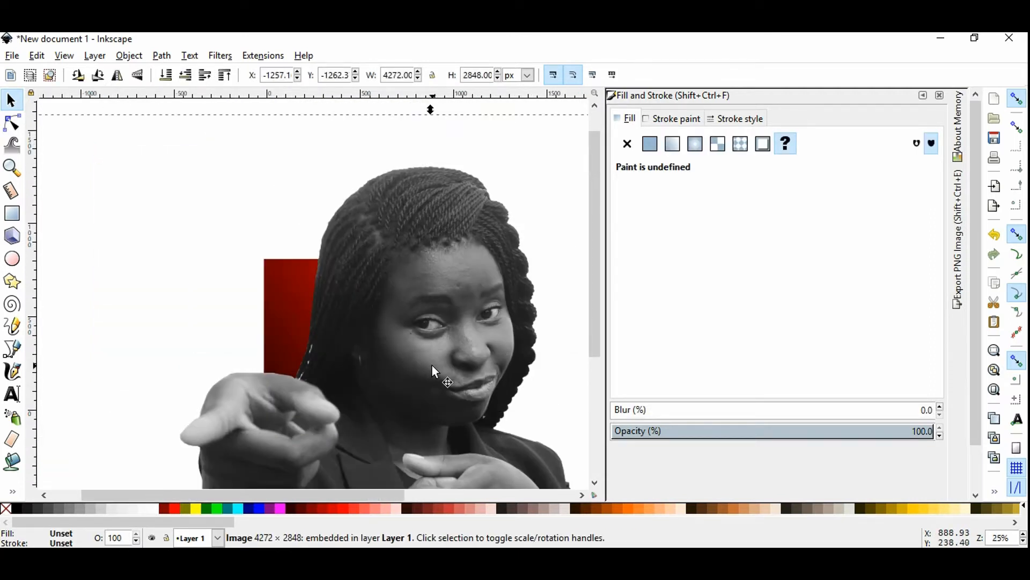
{"action": "left_click_drag", "start_coordinate": [446, 365], "coordinate": [336, 318]}
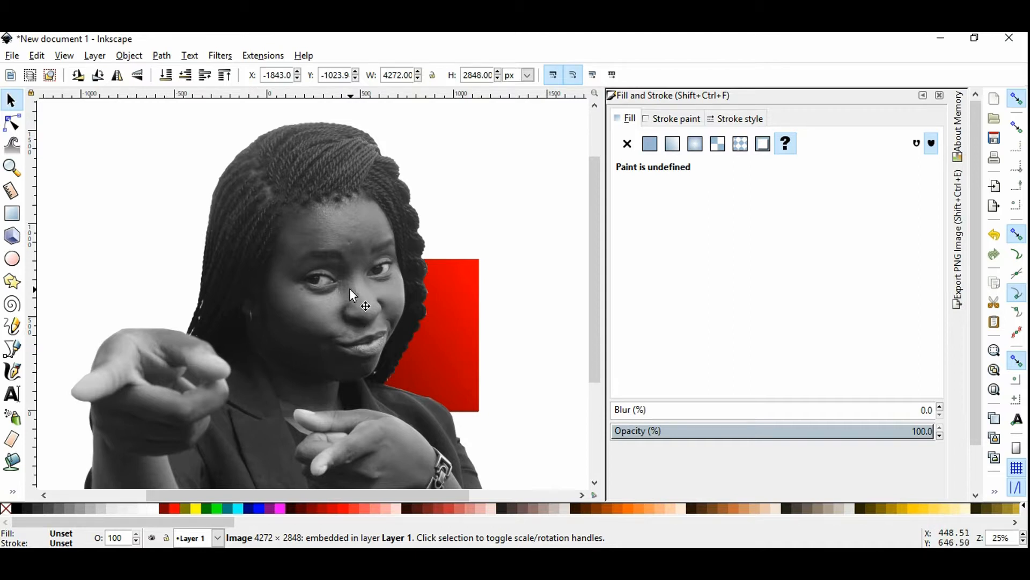
{"action": "left_click_drag", "start_coordinate": [345, 311], "coordinate": [327, 246]}
{"action": "scroll", "coordinate": [328, 248], "scroll_direction": "up", "scroll_amount": 3}
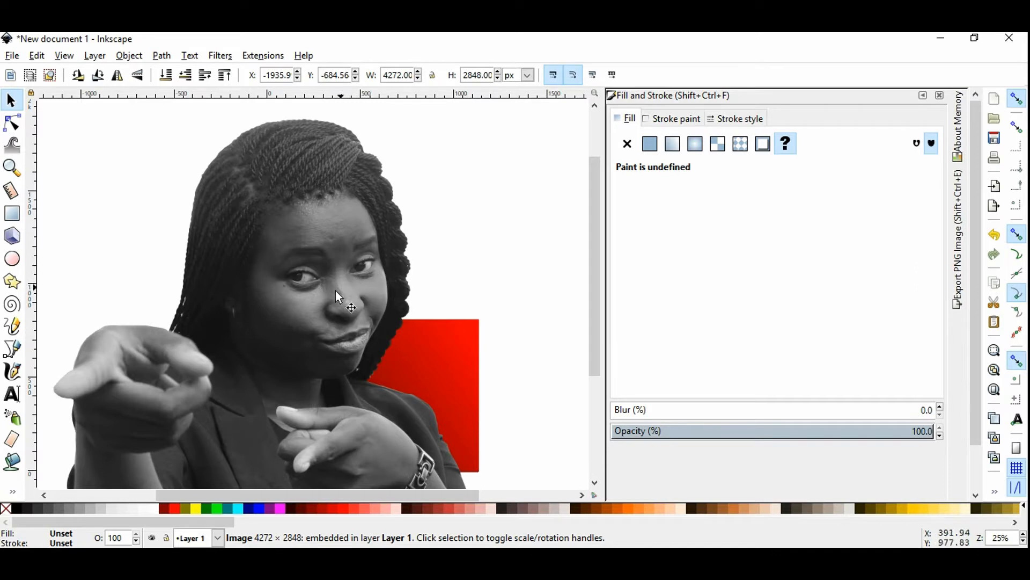
{"action": "scroll", "coordinate": [414, 292], "scroll_direction": "down", "scroll_amount": 1}
{"action": "scroll", "coordinate": [413, 291], "scroll_direction": "up", "scroll_amount": 2}
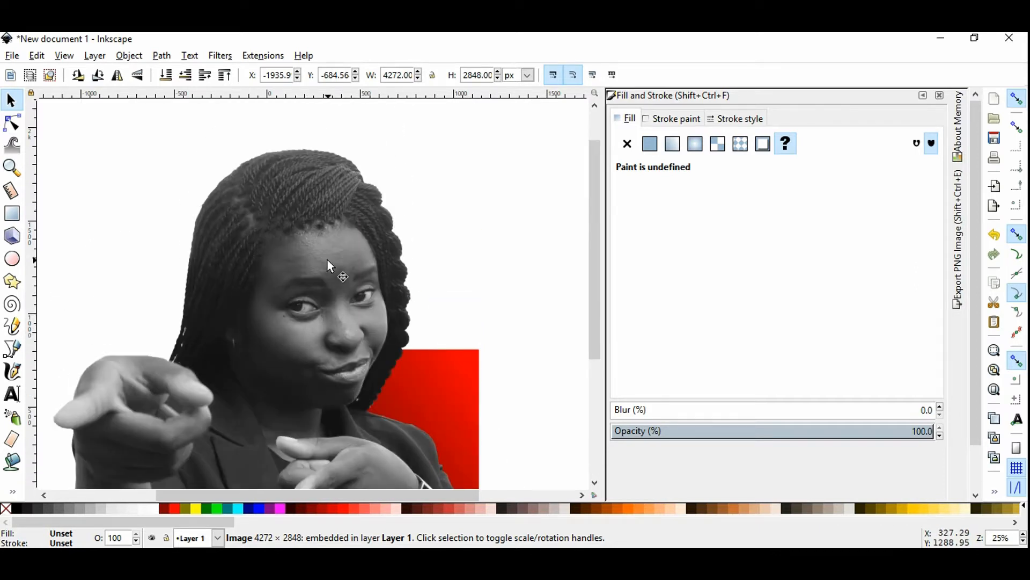
Switch the woman image between its rotation and scale handles, finishing with the scale handles active.
{"action": "scroll", "coordinate": [328, 261], "scroll_direction": "down", "scroll_amount": 3, "text": "ctrl"}
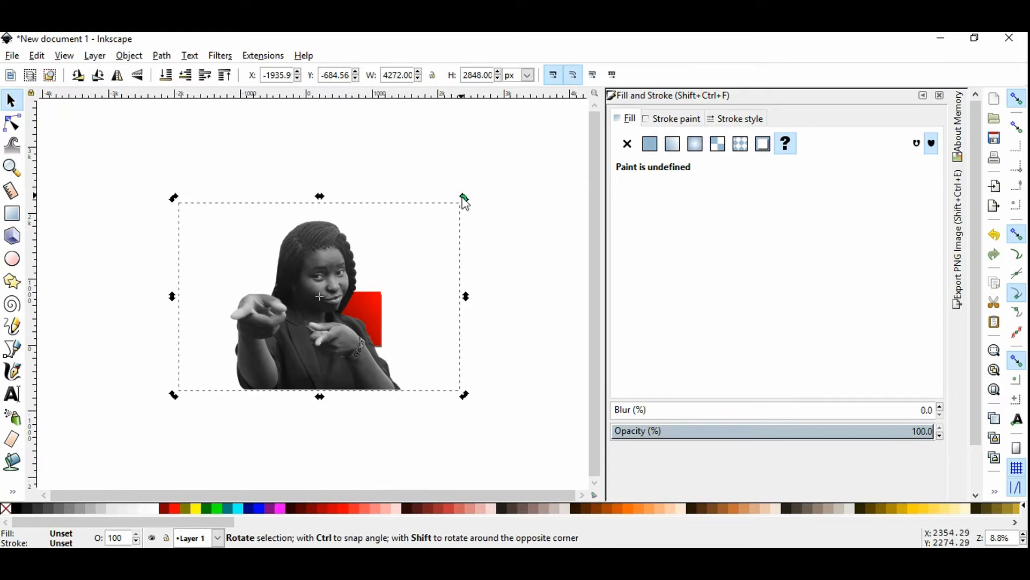
{"action": "left_click", "coordinate": [330, 274]}
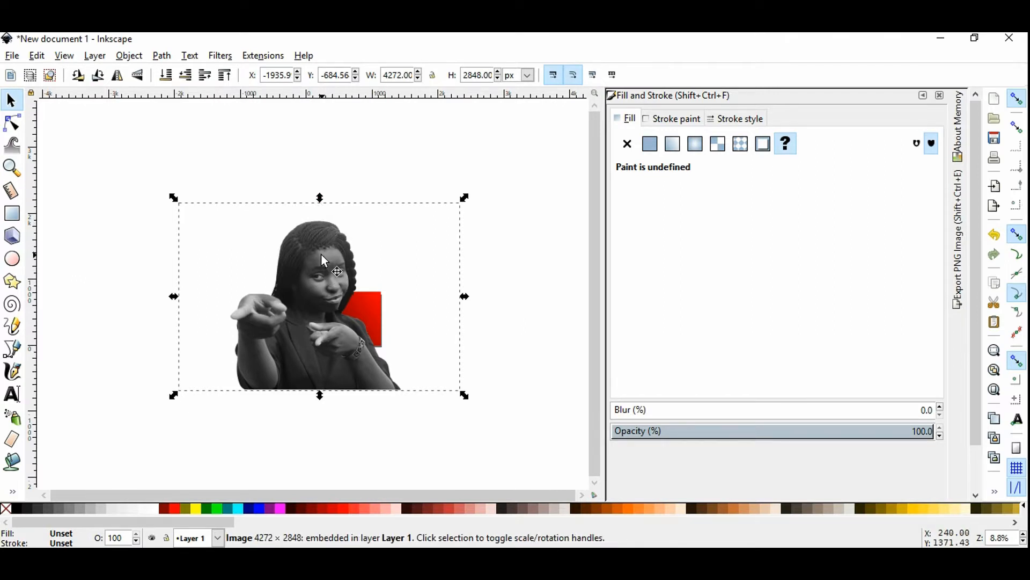
{"action": "left_click", "coordinate": [321, 256]}
{"action": "left_click", "coordinate": [322, 255]}
{"action": "left_click", "coordinate": [305, 282]}
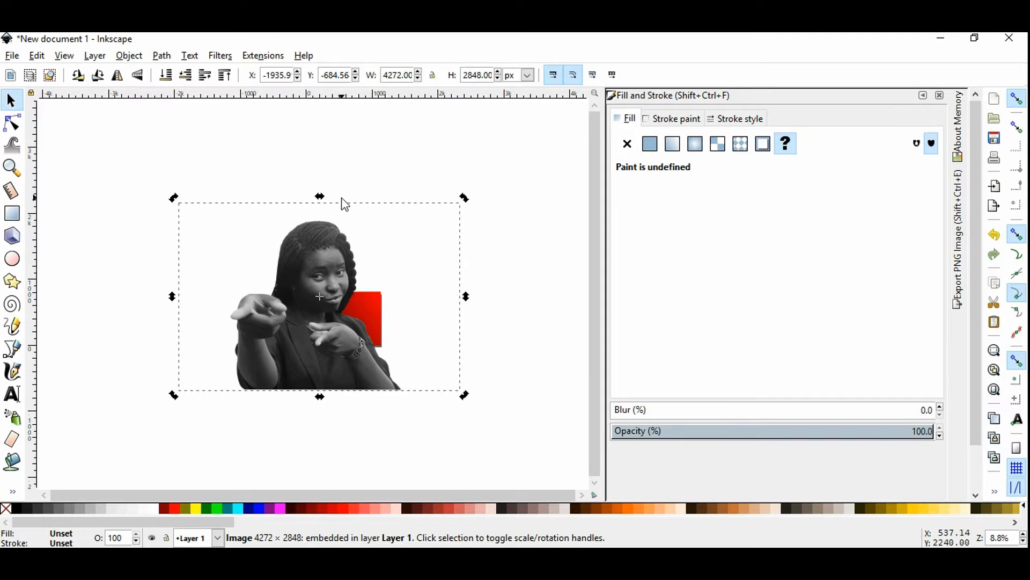
{"action": "left_click", "coordinate": [318, 259]}
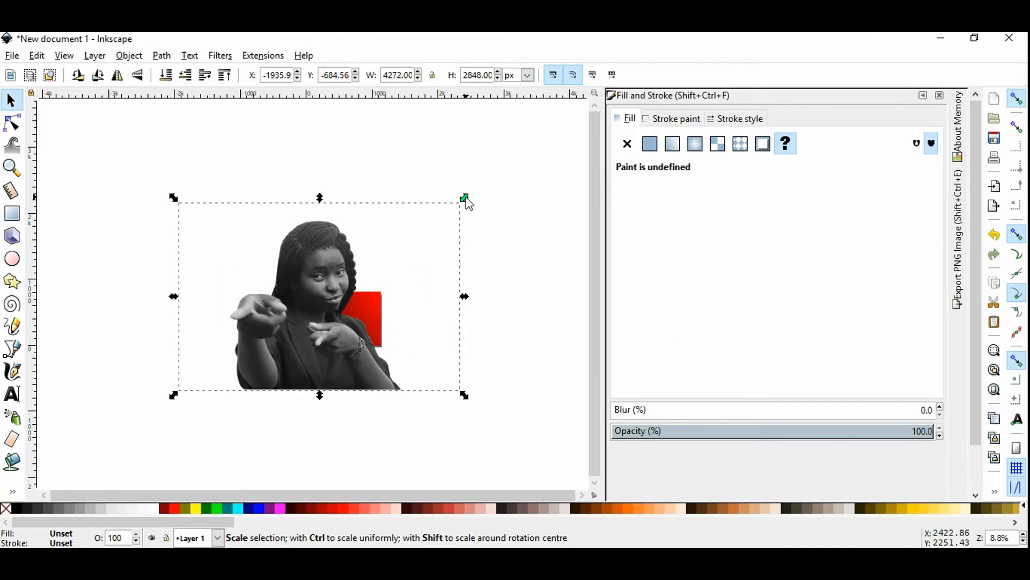
Scale the woman image down proportionally from its upper-right corner to about 1623 × 1082 px.
{"action": "left_click_drag", "start_coordinate": [467, 200], "coordinate": [317, 278]}
{"action": "scroll", "coordinate": [284, 330], "scroll_direction": "up", "scroll_amount": 3}
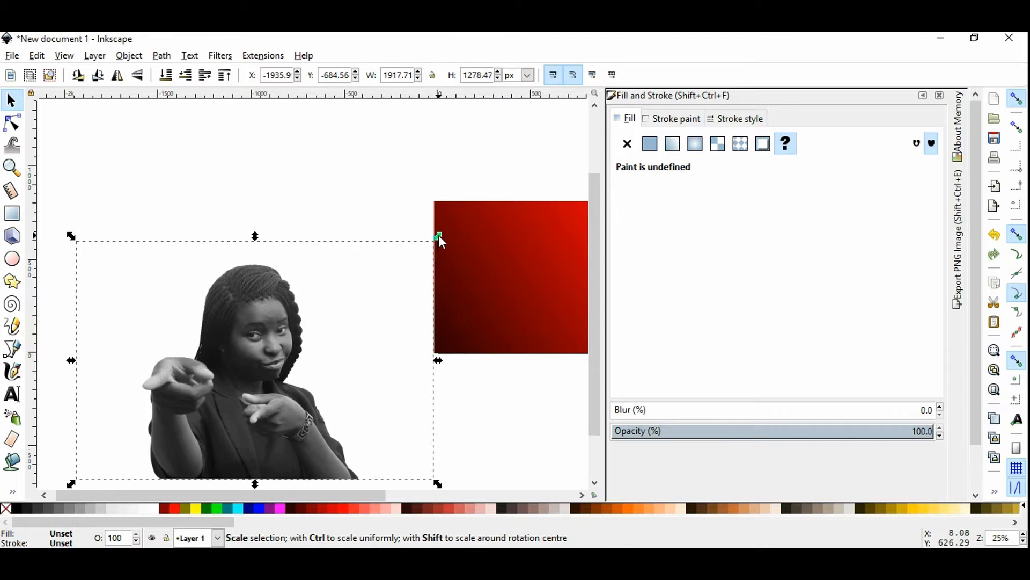
{"action": "key", "text": "ctrl"}
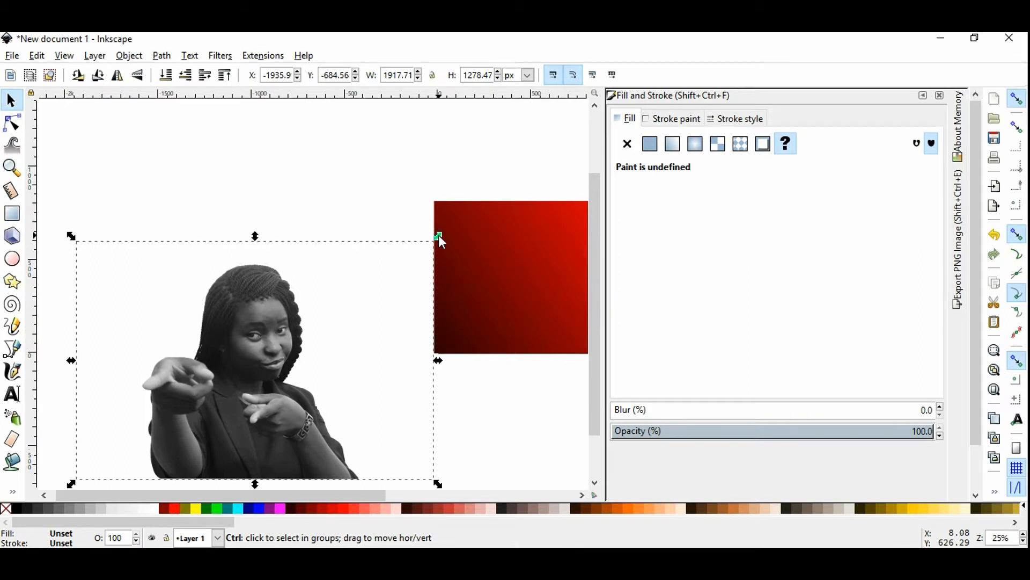
{"action": "left_click_drag", "start_coordinate": [438, 236], "coordinate": [384, 262]}
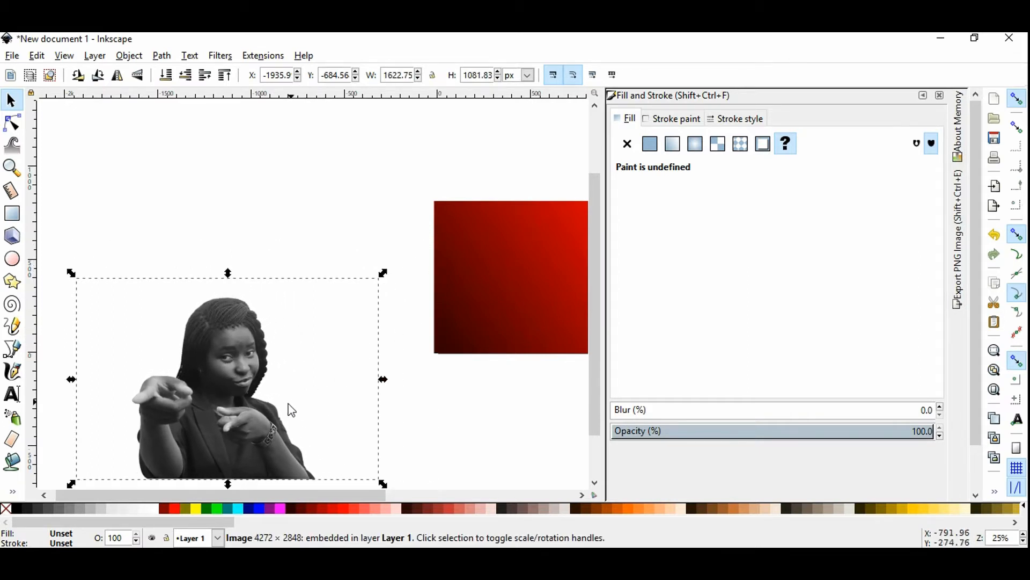
Place the woman image over the red rectangle's left part and scale it down proportionally to about 1343 × 895 px.
{"action": "left_click_drag", "start_coordinate": [223, 423], "coordinate": [475, 326]}
{"action": "left_click_drag", "start_coordinate": [320, 494], "coordinate": [429, 486]}
{"action": "scroll", "coordinate": [370, 326], "scroll_direction": "up", "scroll_amount": 1}
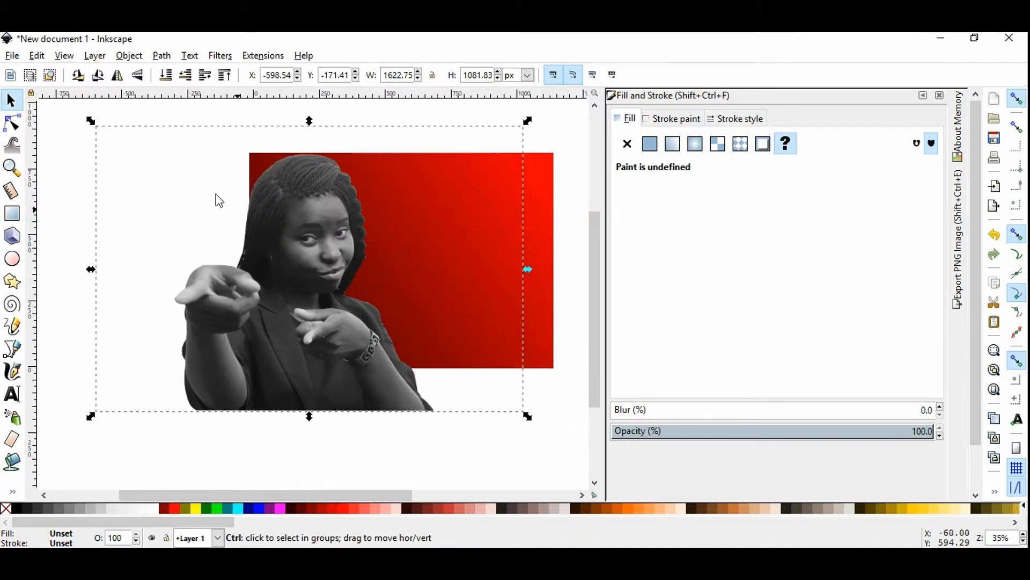
{"action": "left_click_drag", "start_coordinate": [90, 121], "coordinate": [165, 171]}
{"action": "left_click_drag", "start_coordinate": [327, 330], "coordinate": [336, 284]}
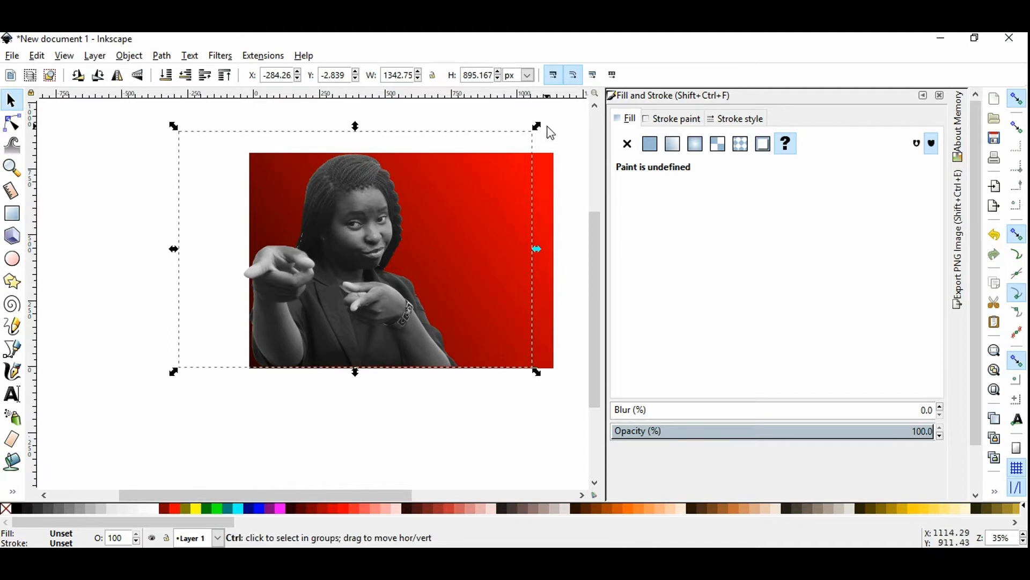
Scale the woman image to about 1203 × 802 px, align it with the rectangle's lower-left area at about X -230, Y -11, and deselect it.
{"action": "left_click_drag", "start_coordinate": [535, 129], "coordinate": [495, 149]}
{"action": "left_click_drag", "start_coordinate": [333, 294], "coordinate": [343, 291]}
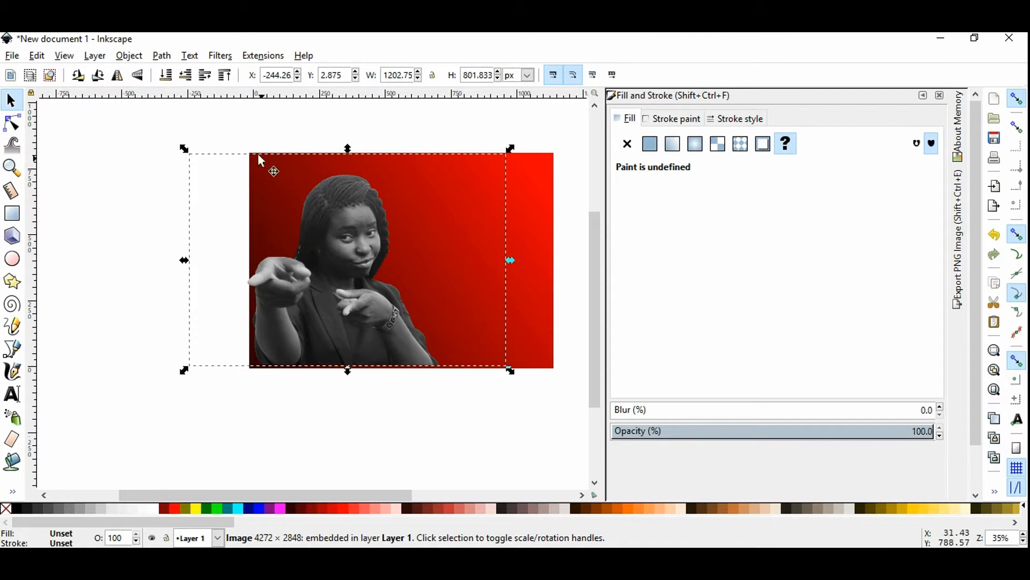
{"action": "left_click_drag", "start_coordinate": [331, 252], "coordinate": [333, 254]}
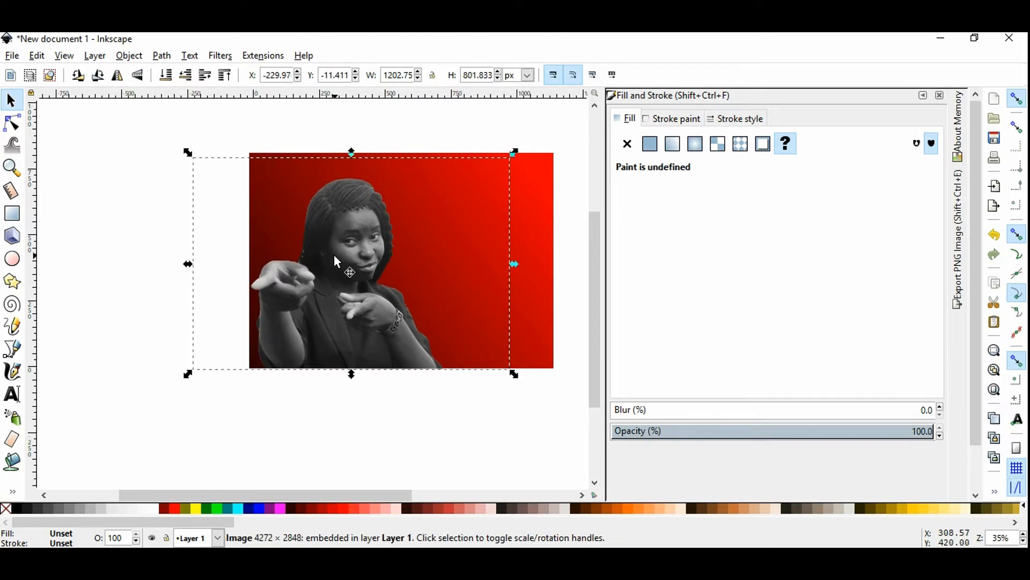
{"action": "left_click", "coordinate": [472, 436]}
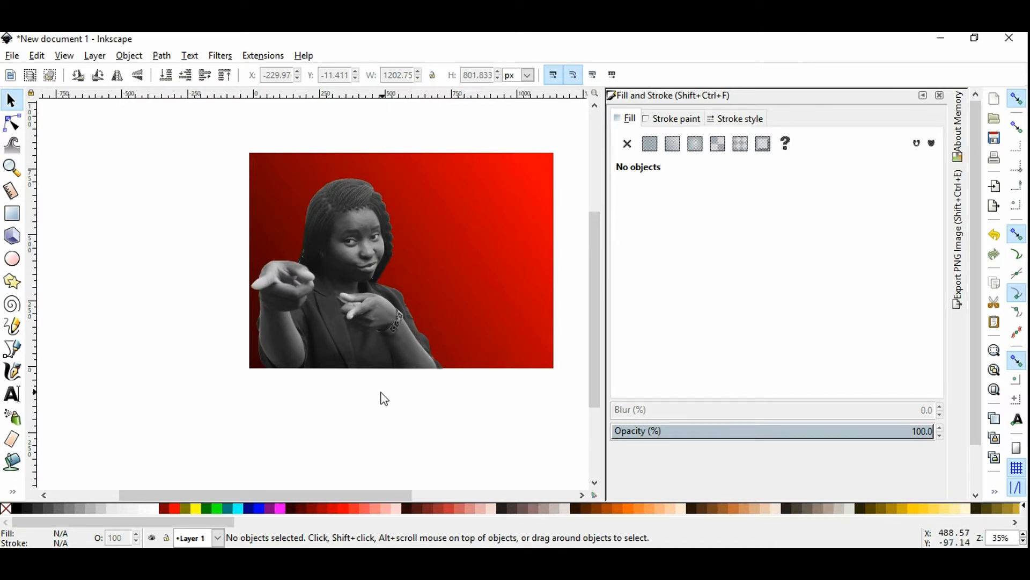
Examine the image's lower edge against the rectangle's edge close up, and check the whole composition at 50% zoom.
{"action": "scroll", "coordinate": [360, 369], "scroll_direction": "up", "scroll_amount": 6}
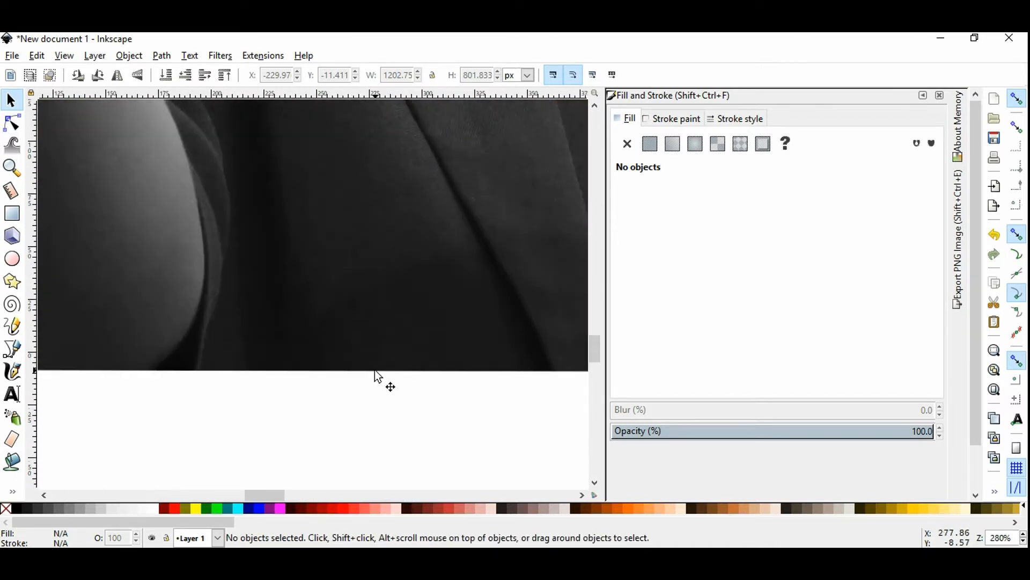
{"action": "scroll", "coordinate": [379, 373], "scroll_direction": "down", "scroll_amount": 2}
{"action": "scroll", "coordinate": [378, 373], "scroll_direction": "down", "scroll_amount": 1}
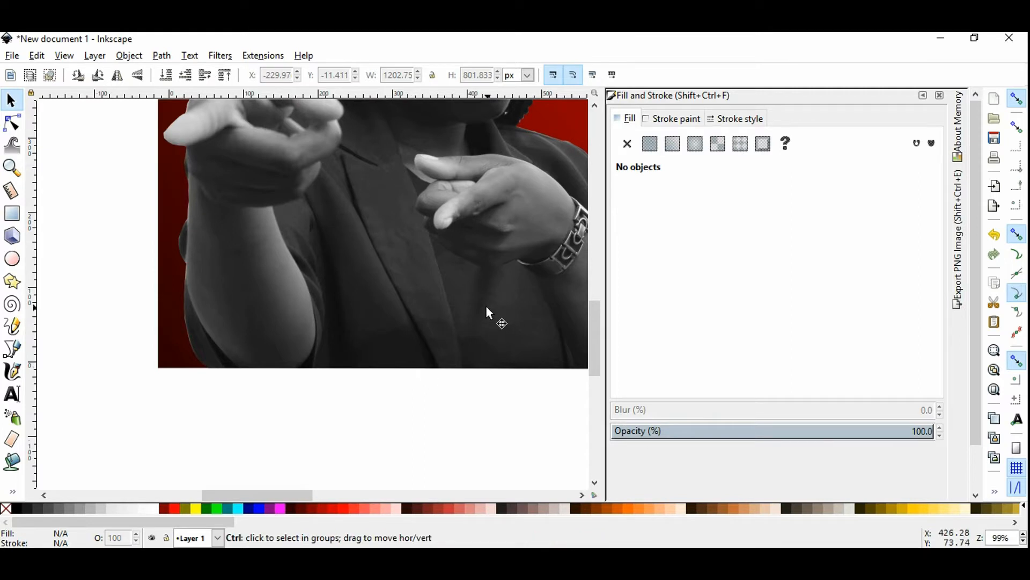
{"action": "scroll", "coordinate": [487, 311], "scroll_direction": "down", "scroll_amount": 2}
{"action": "left_click_drag", "start_coordinate": [311, 494], "coordinate": [402, 494]}
{"action": "scroll", "coordinate": [280, 340], "scroll_direction": "up", "scroll_amount": 2}
{"action": "scroll", "coordinate": [277, 339], "scroll_direction": "down", "scroll_amount": 2}
{"action": "scroll", "coordinate": [277, 339], "scroll_direction": "up", "scroll_amount": 2}
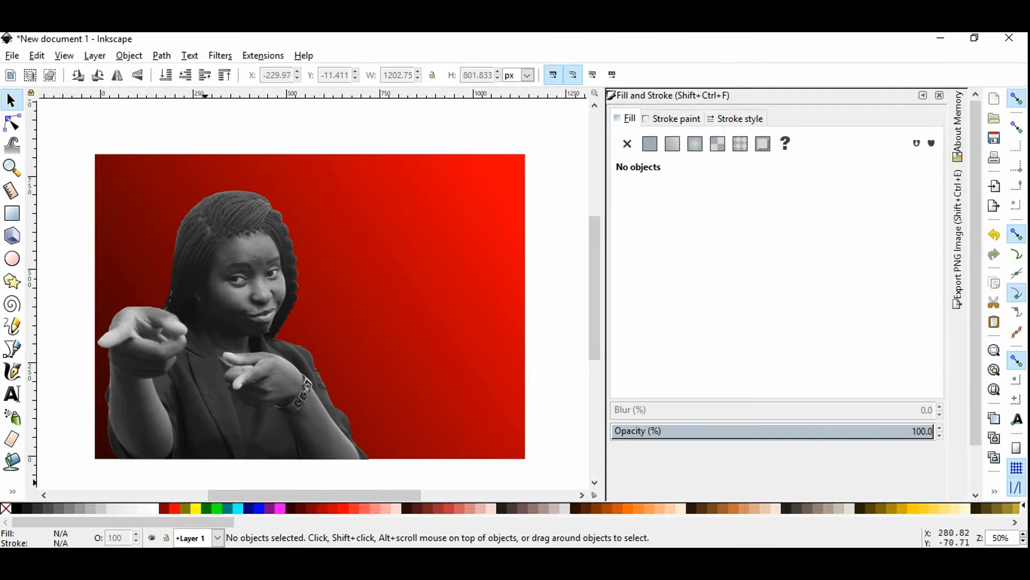
Import heart.svg from the Graphic Design Lesson 1 folder onto the red background, partly over the woman's face.
{"action": "left_click", "coordinate": [147, 524]}
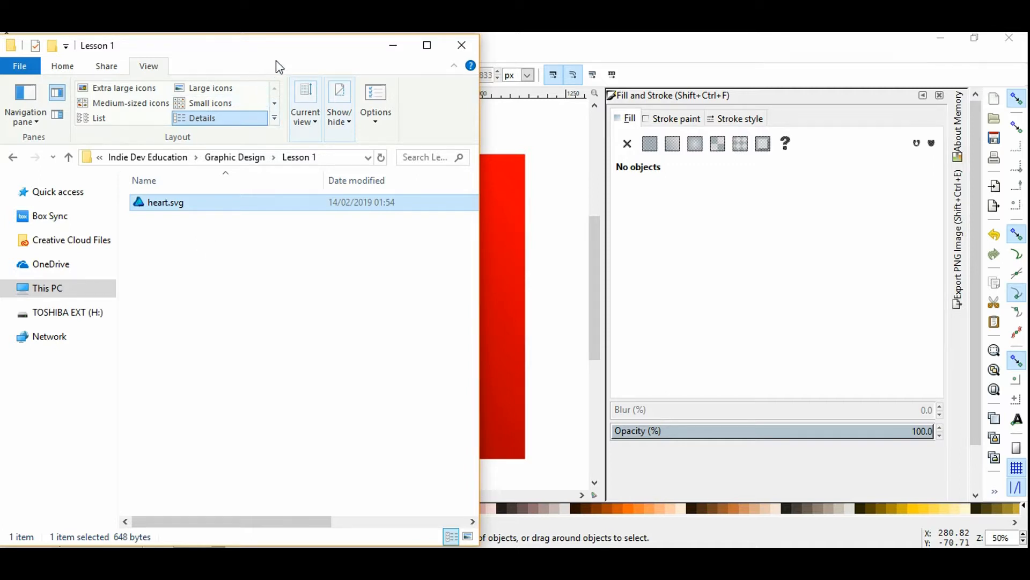
{"action": "left_click_drag", "start_coordinate": [296, 57], "coordinate": [794, 99]}
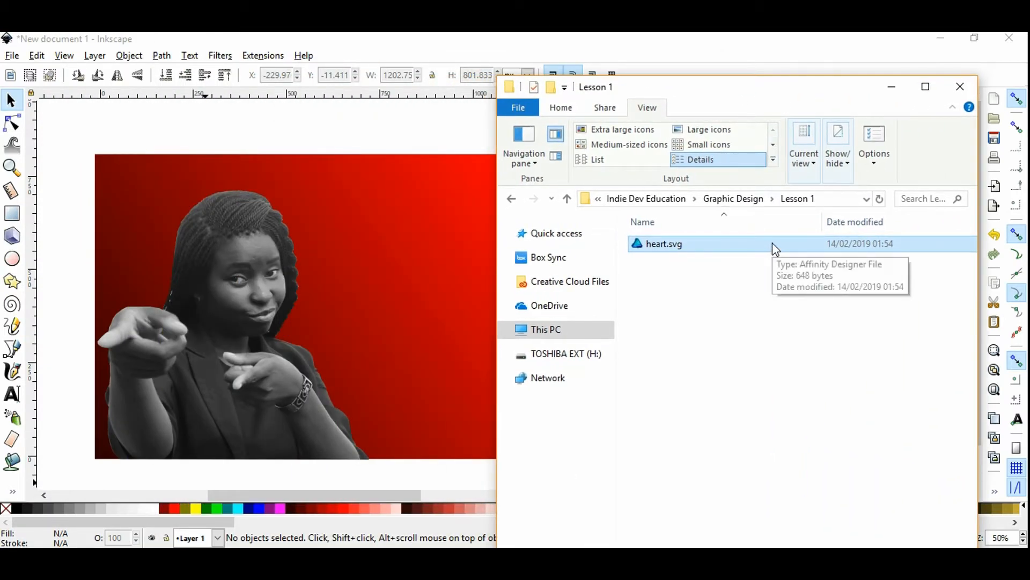
{"action": "left_click_drag", "start_coordinate": [766, 239], "coordinate": [405, 365]}
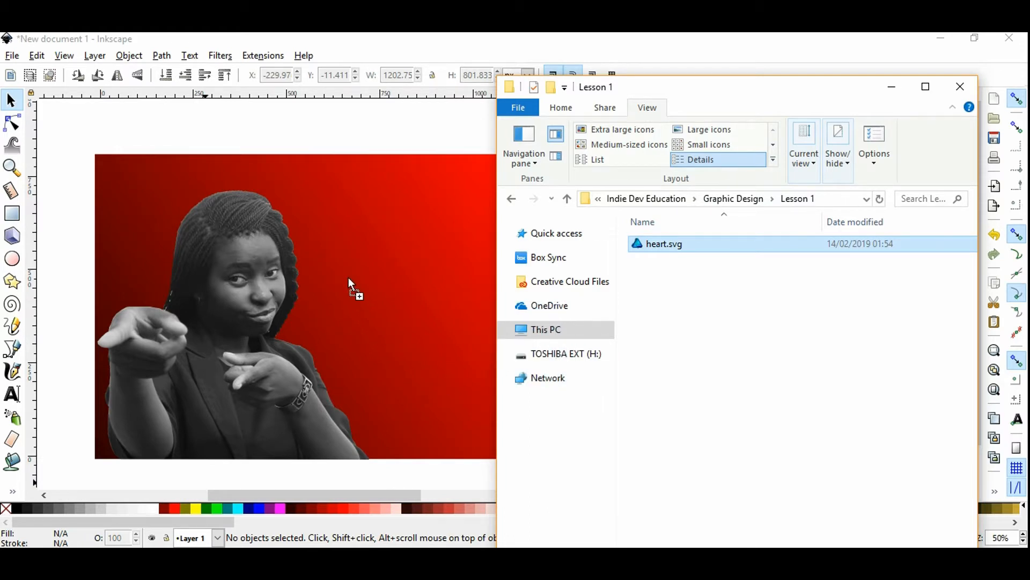
{"action": "left_click_drag", "start_coordinate": [347, 276], "coordinate": [347, 276]}
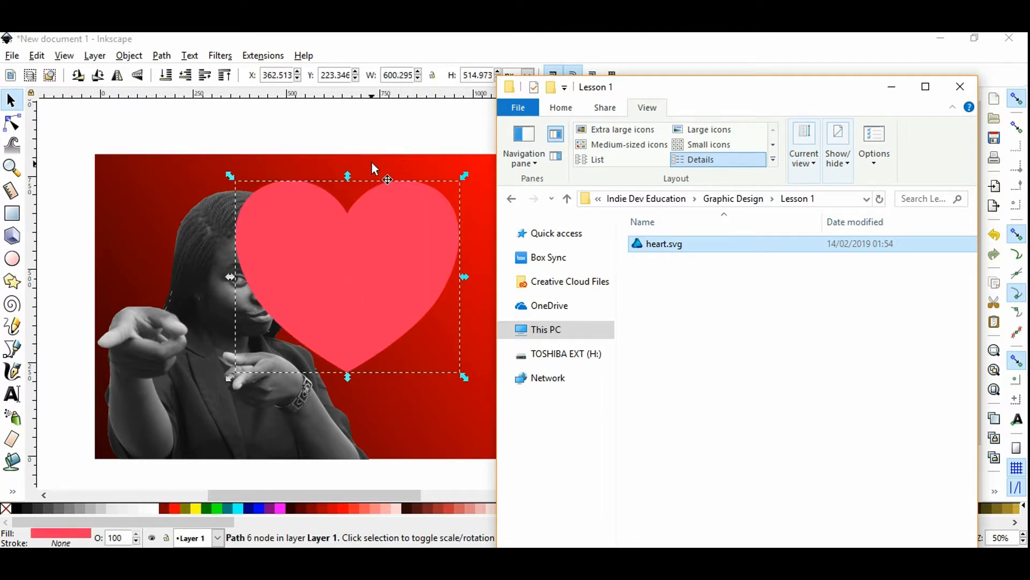
Return to Inkscape and try flat fills on the heart, including 803300, ff6600, 784421, ffdd55, d40000, ff5555 and ffaaaa.
{"action": "left_click", "coordinate": [438, 127]}
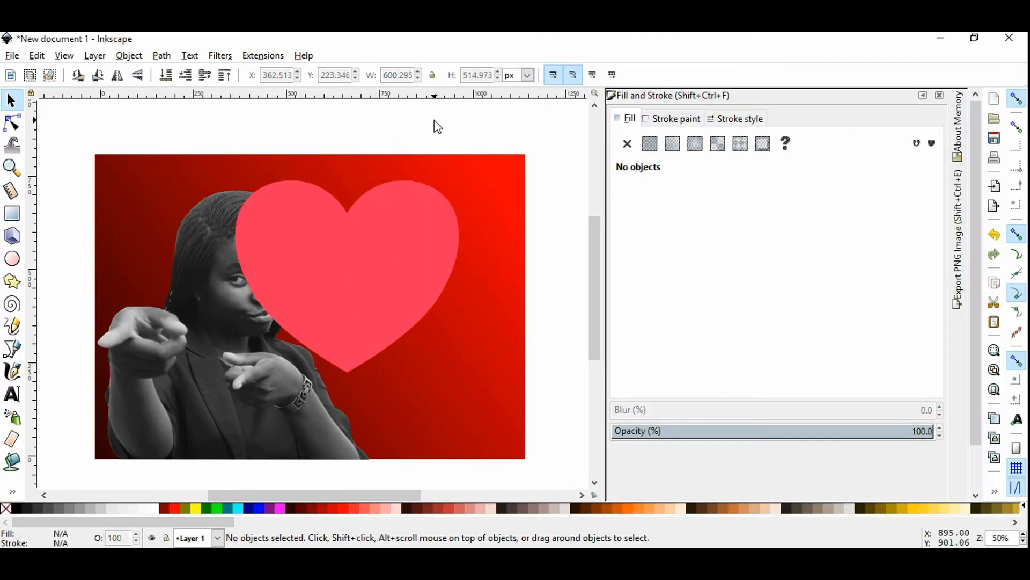
{"action": "left_click", "coordinate": [369, 265]}
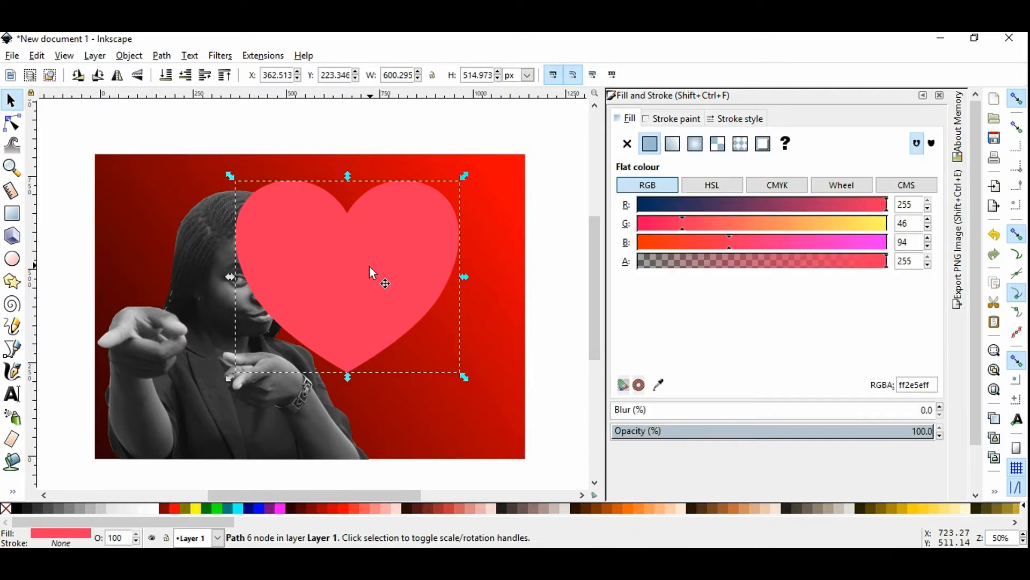
{"action": "left_click", "coordinate": [602, 508]}
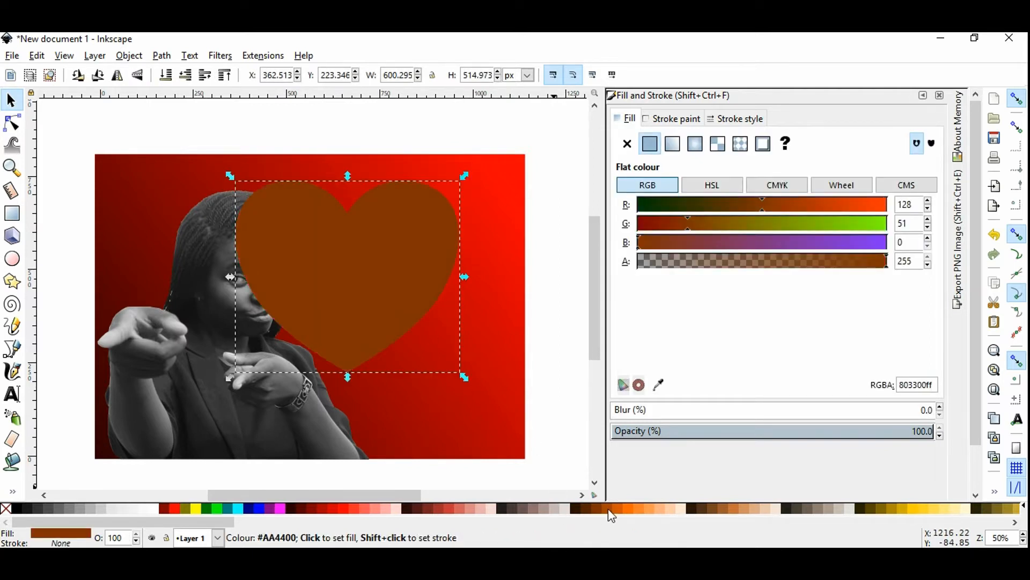
{"action": "left_click", "coordinate": [625, 511]}
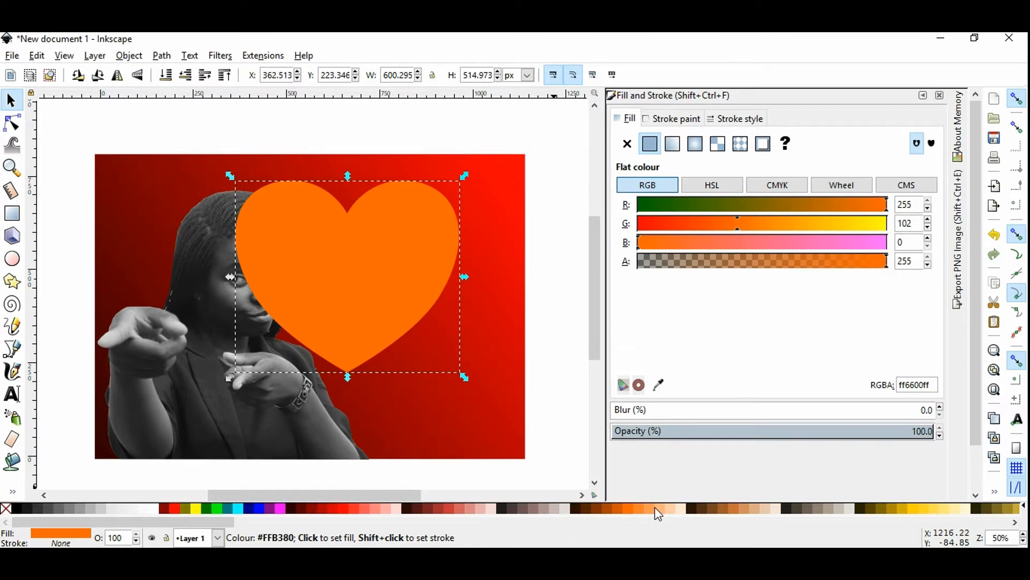
{"action": "left_click", "coordinate": [655, 508]}
{"action": "left_click", "coordinate": [731, 510]}
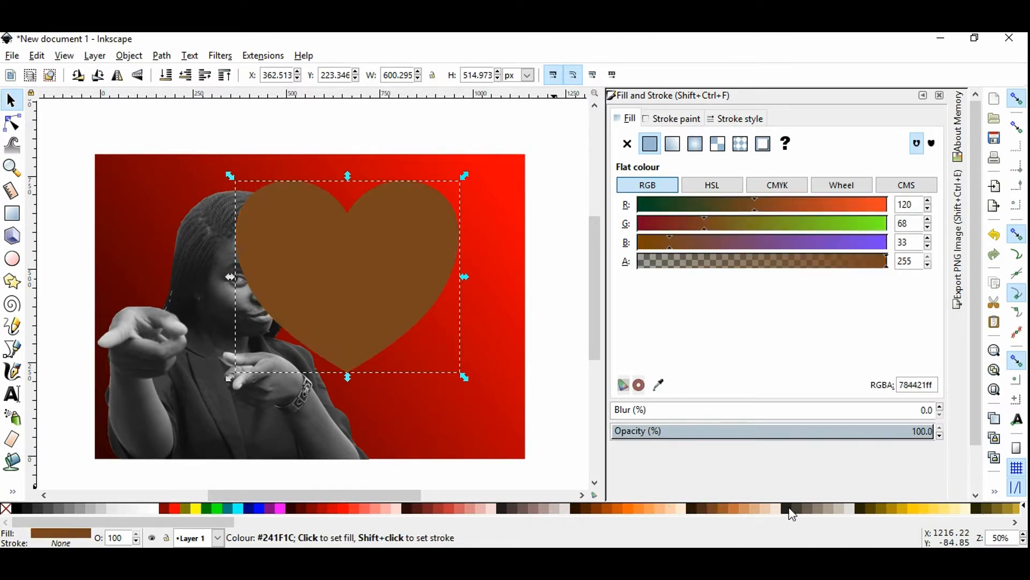
{"action": "left_click", "coordinate": [832, 510]}
{"action": "left_click", "coordinate": [932, 508]}
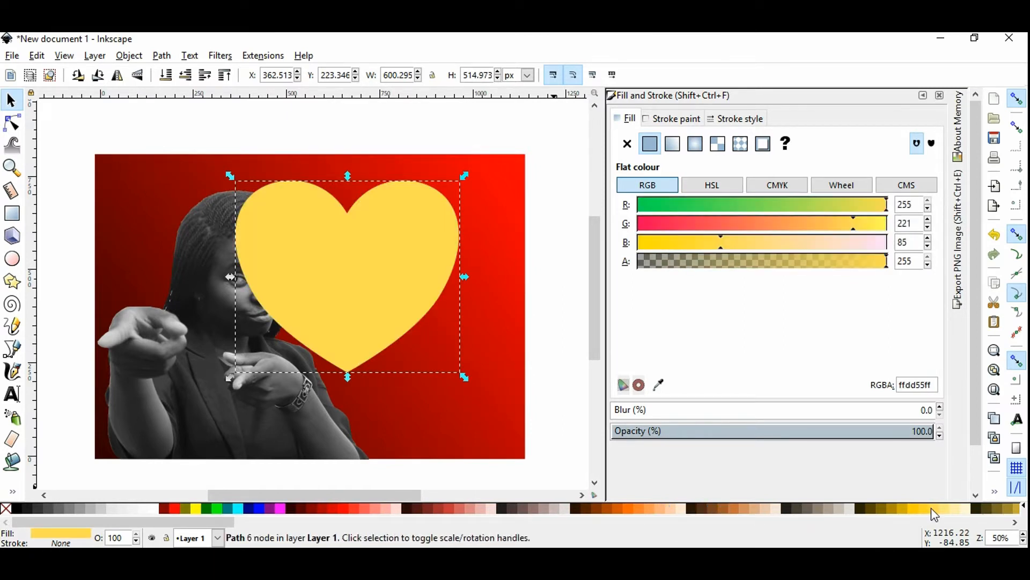
{"action": "left_click", "coordinate": [338, 508]}
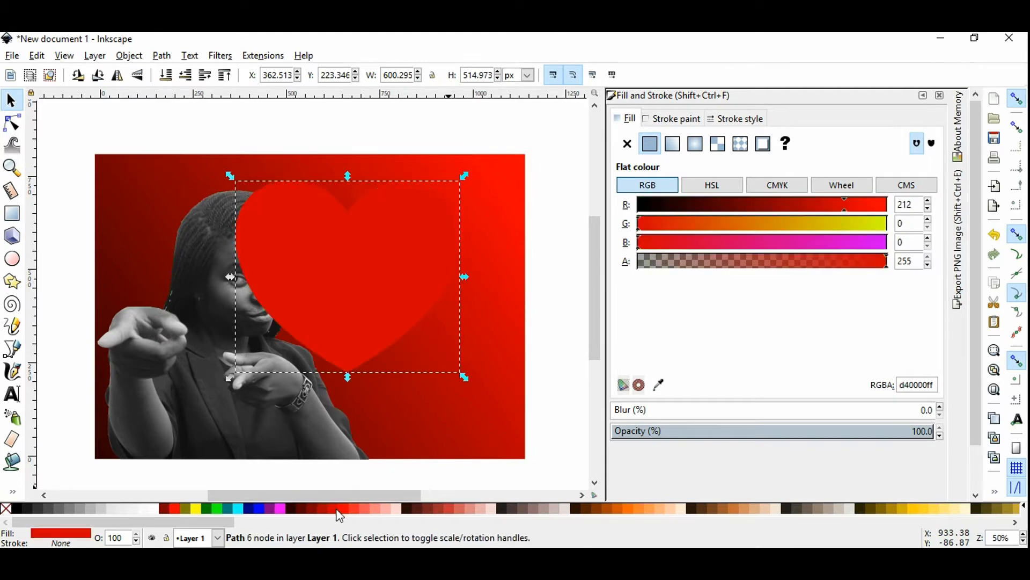
{"action": "left_click", "coordinate": [376, 508]}
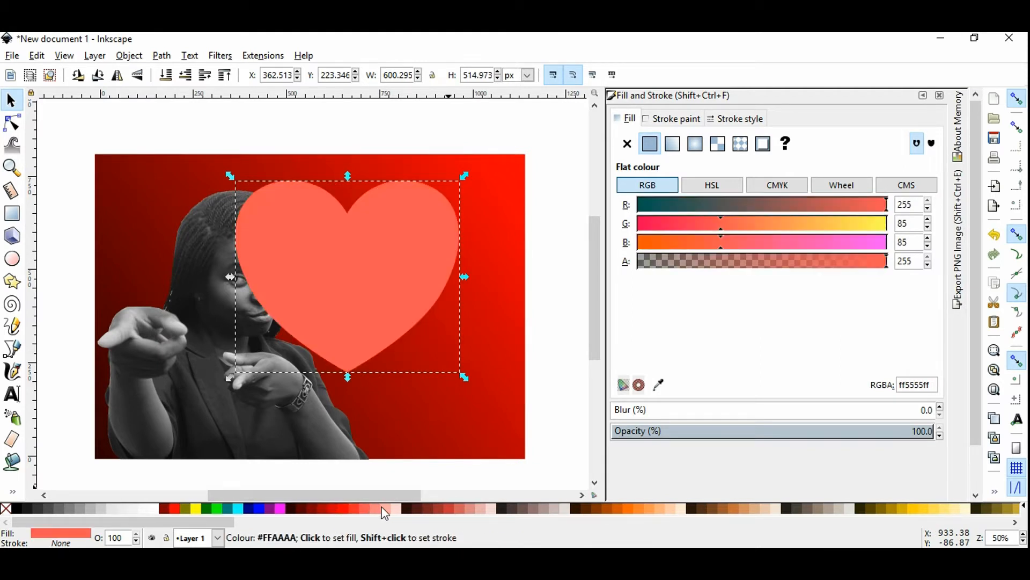
{"action": "left_click", "coordinate": [385, 508]}
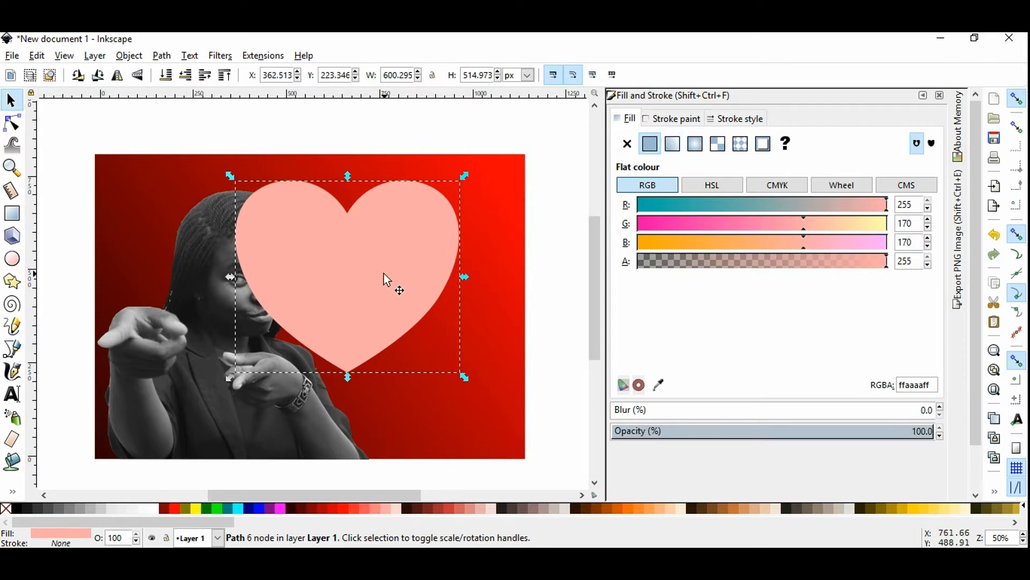
Move the heart beside the woman's head to about X 526, Y 272 and give it a radial gradient based on ff5555.
{"action": "left_click_drag", "start_coordinate": [367, 279], "coordinate": [432, 261]}
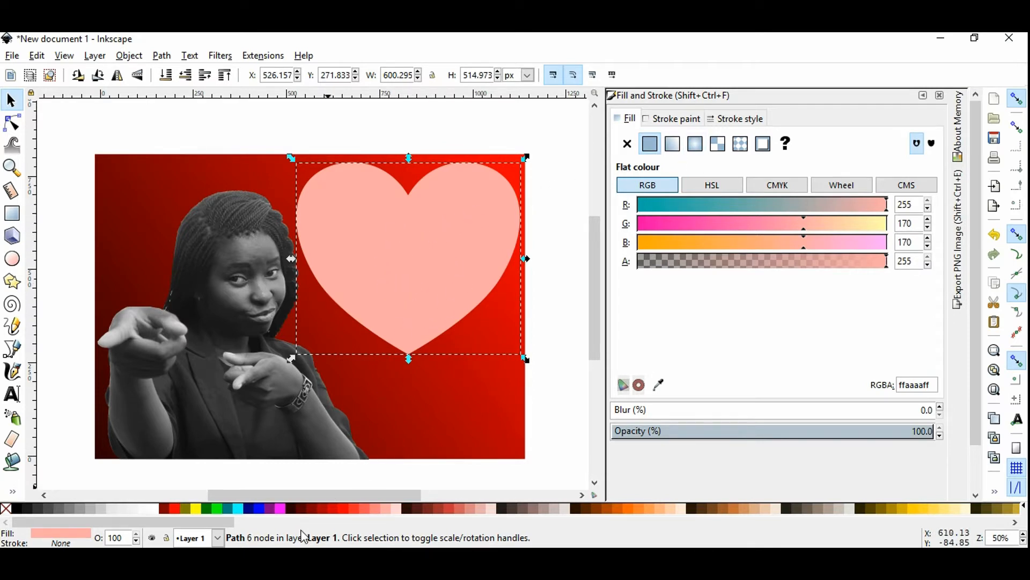
{"action": "left_click", "coordinate": [339, 512]}
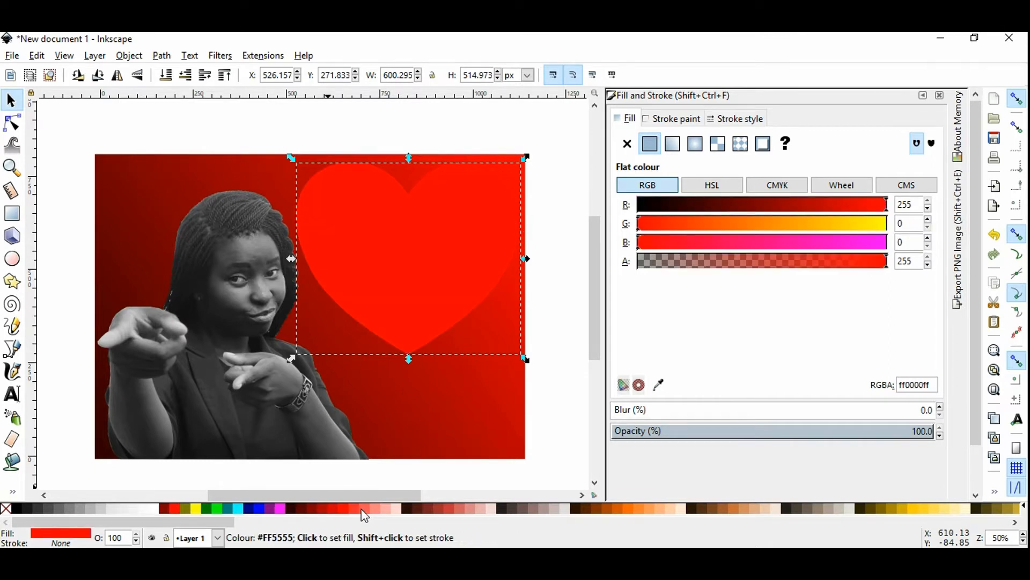
{"action": "left_click", "coordinate": [362, 510]}
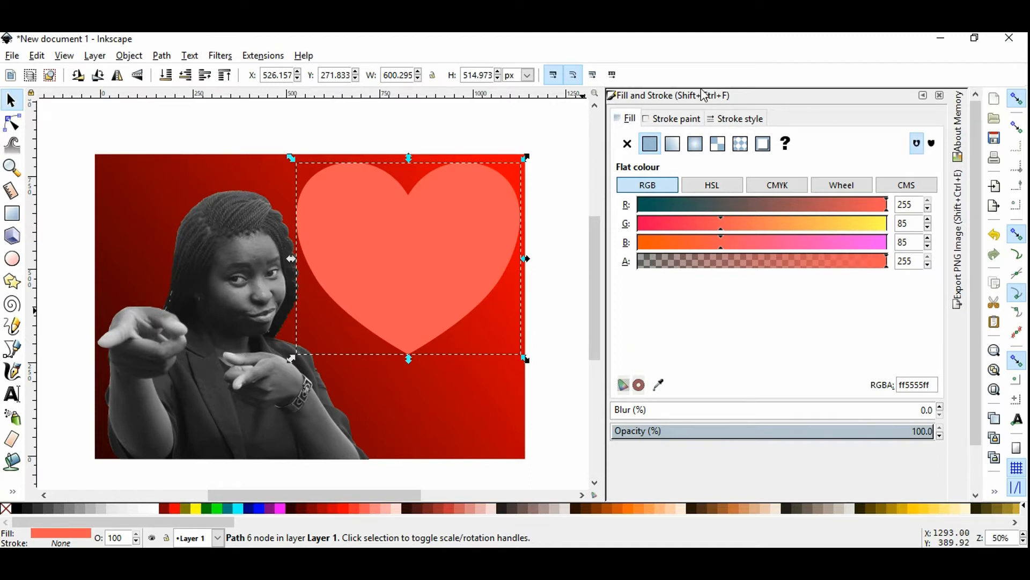
{"action": "left_click", "coordinate": [696, 145]}
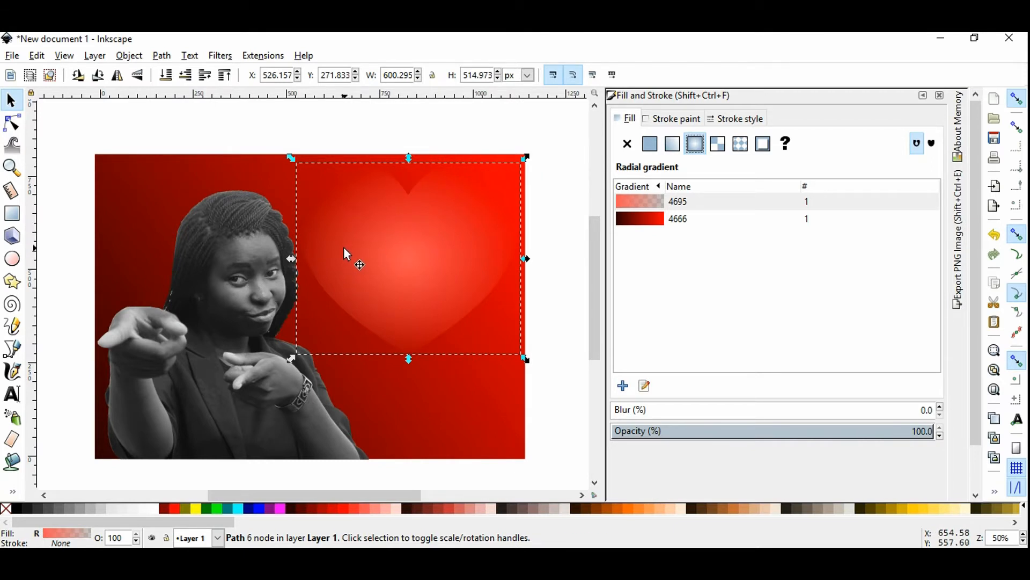
Set the outer stop of the heart's radial gradient to opaque dark red 550000, comparing a few orange and red tones.
{"action": "left_click", "coordinate": [15, 127]}
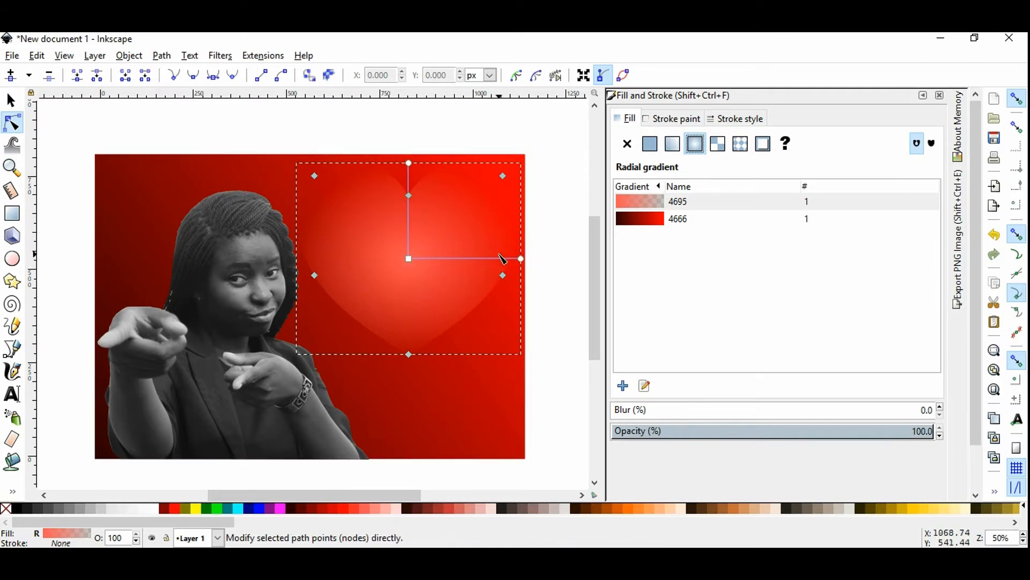
{"action": "left_click", "coordinate": [521, 260]}
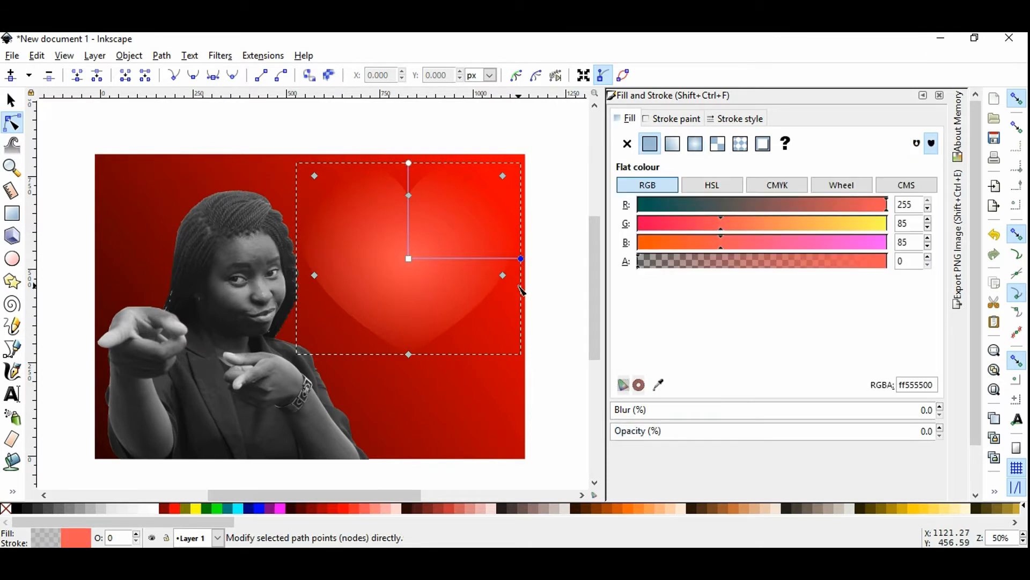
{"action": "scroll", "coordinate": [518, 262], "scroll_direction": "down", "scroll_amount": 3}
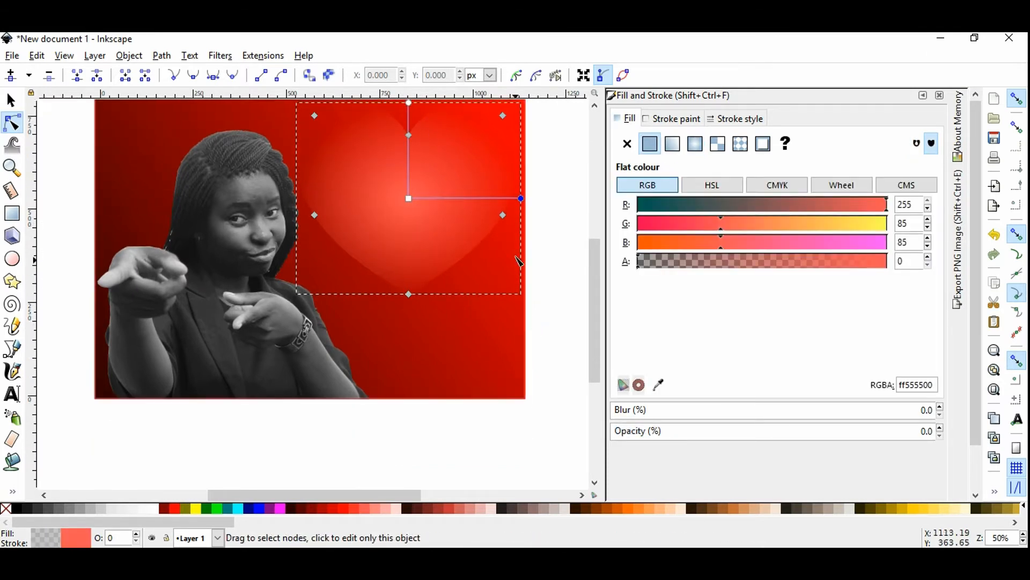
{"action": "scroll", "coordinate": [496, 206], "scroll_direction": "up", "scroll_amount": 4}
{"action": "scroll", "coordinate": [433, 282], "scroll_direction": "down", "scroll_amount": 5}
{"action": "scroll", "coordinate": [509, 395], "scroll_direction": "up", "scroll_amount": 4}
{"action": "scroll", "coordinate": [447, 238], "scroll_direction": "down", "scroll_amount": 2}
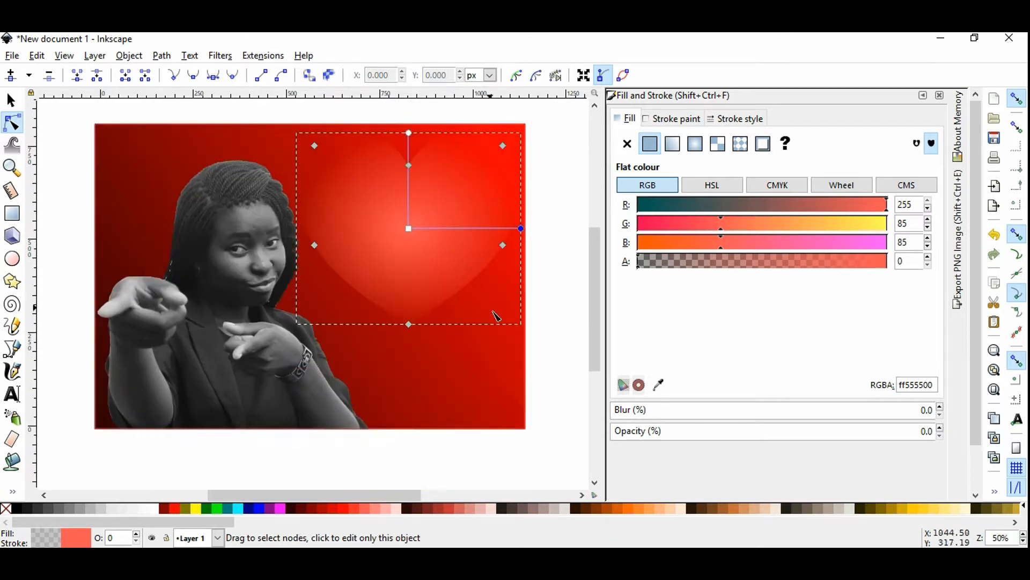
{"action": "left_click", "coordinate": [640, 505]}
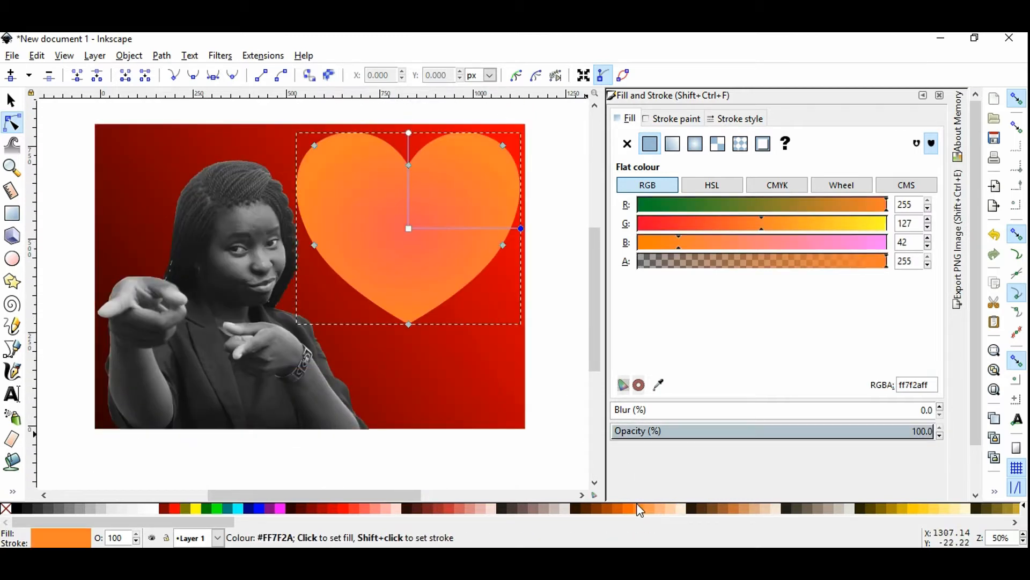
{"action": "left_click", "coordinate": [437, 510]}
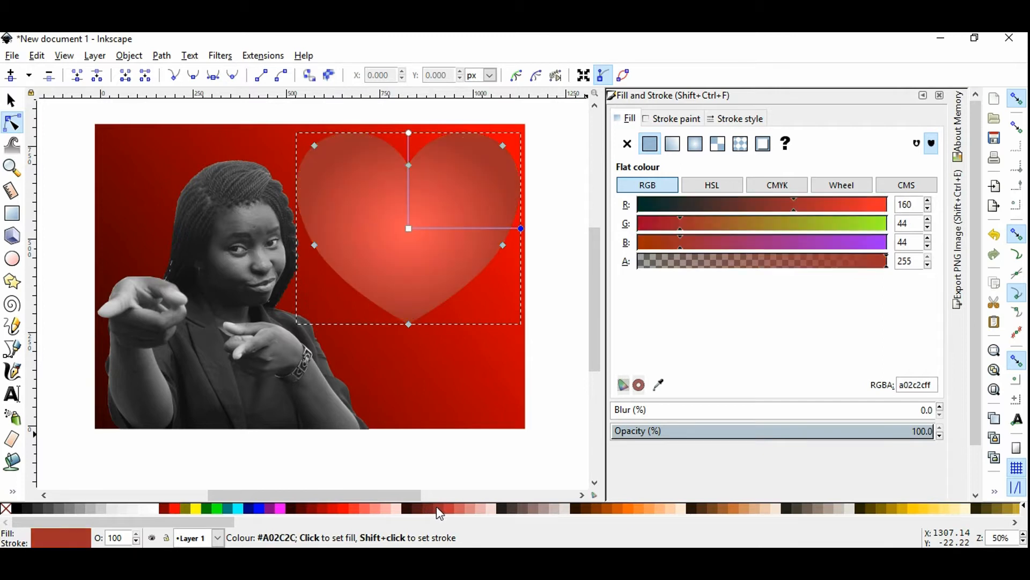
{"action": "left_click", "coordinate": [445, 509]}
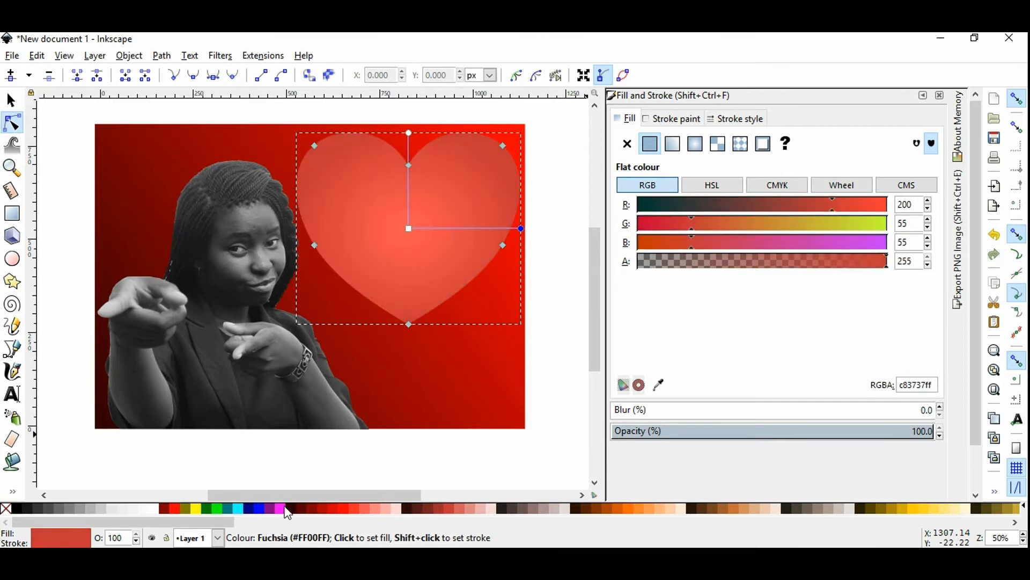
{"action": "left_click", "coordinate": [300, 509]}
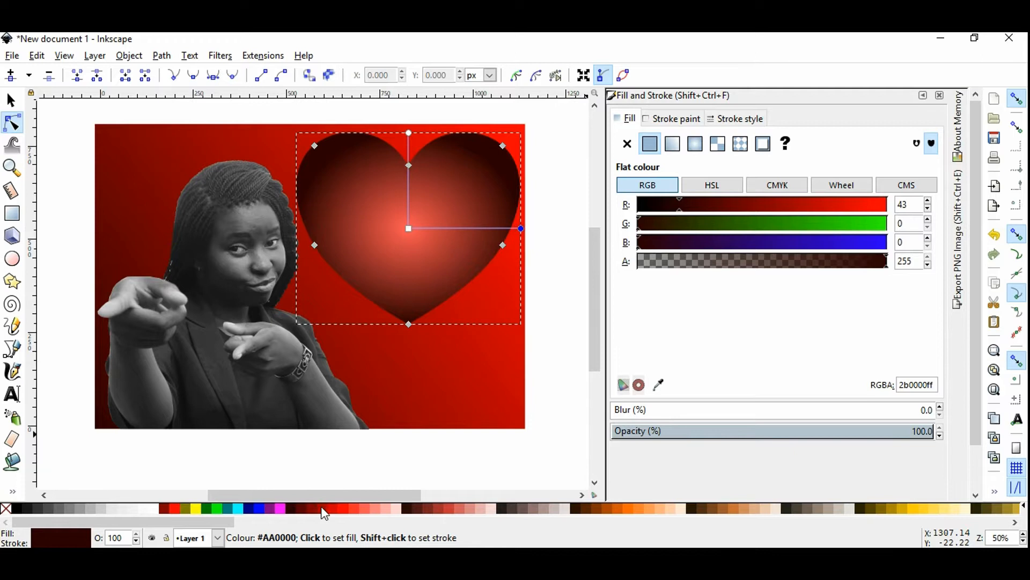
{"action": "left_click", "coordinate": [306, 510]}
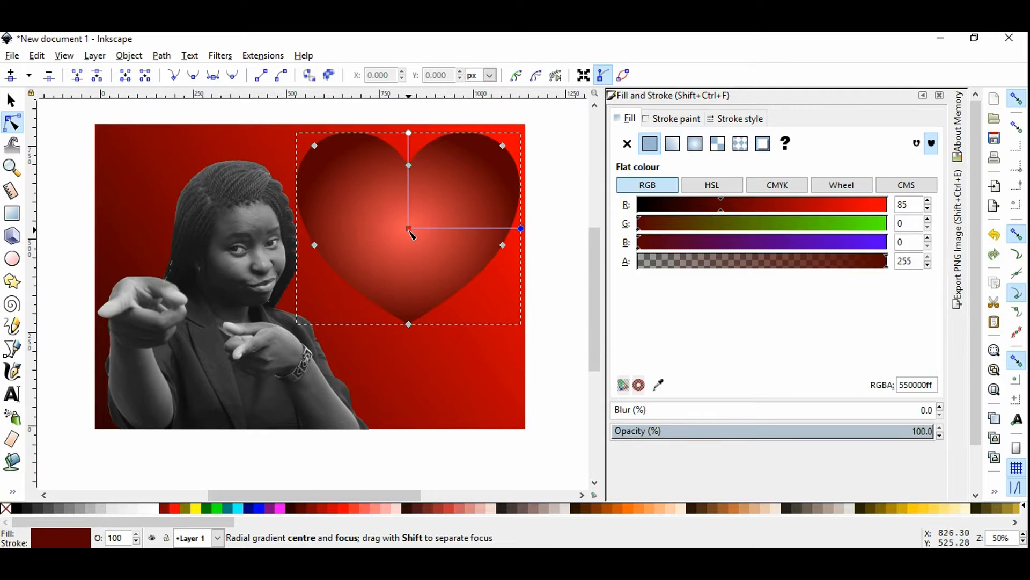
Set the centre stop of the heart's radial gradient to orange ff6600, comparing a few red and orange tones.
{"action": "left_click", "coordinate": [409, 229]}
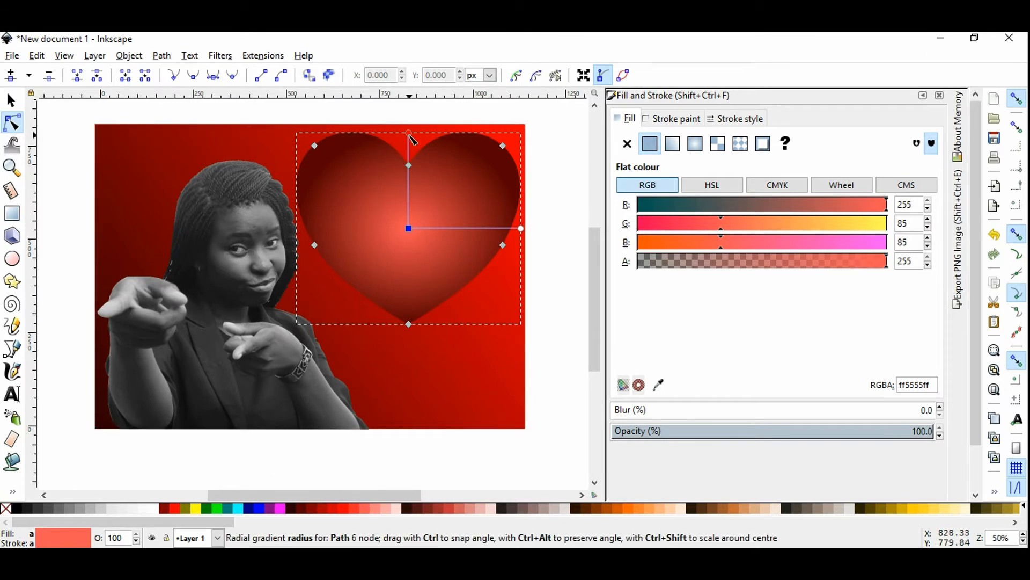
{"action": "left_click", "coordinate": [354, 506]}
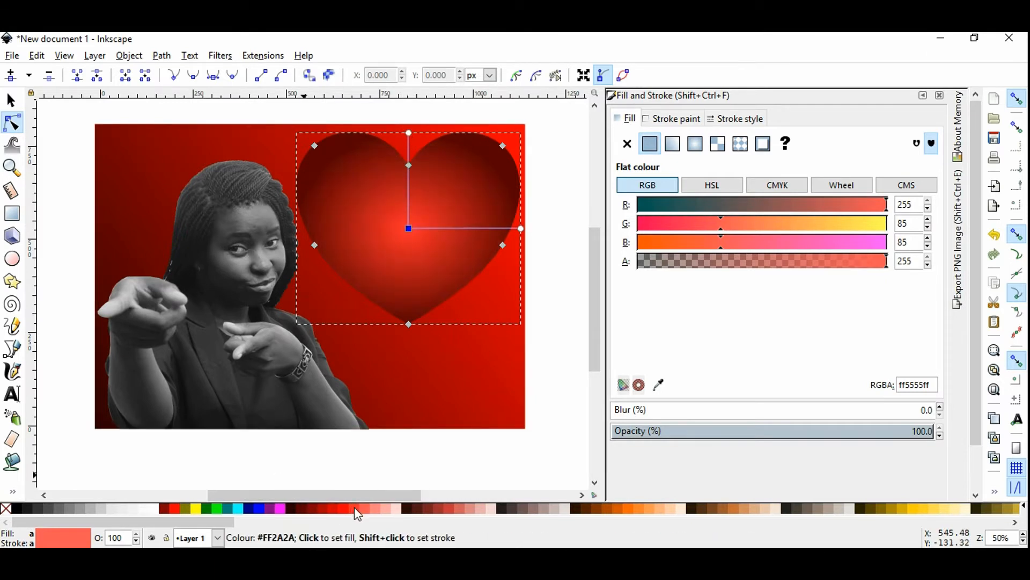
{"action": "left_click", "coordinate": [422, 510]}
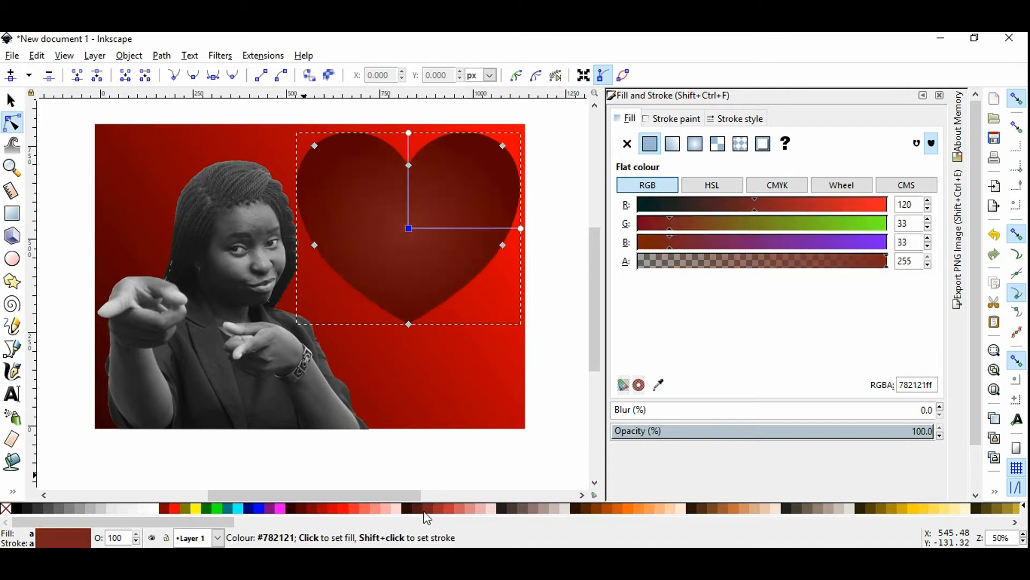
{"action": "left_click", "coordinate": [646, 509]}
{"action": "left_click", "coordinate": [643, 508]}
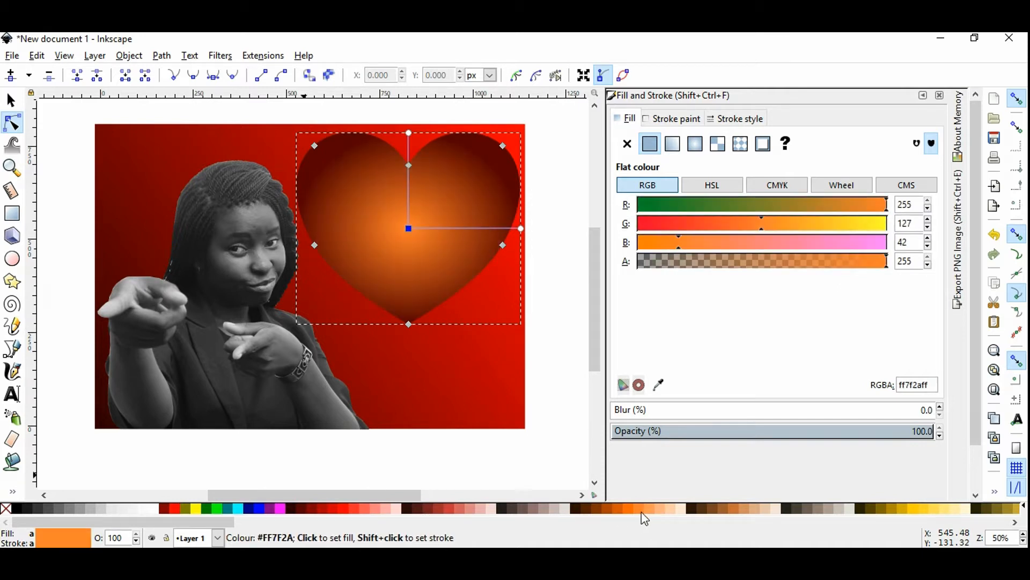
{"action": "left_click", "coordinate": [632, 510]}
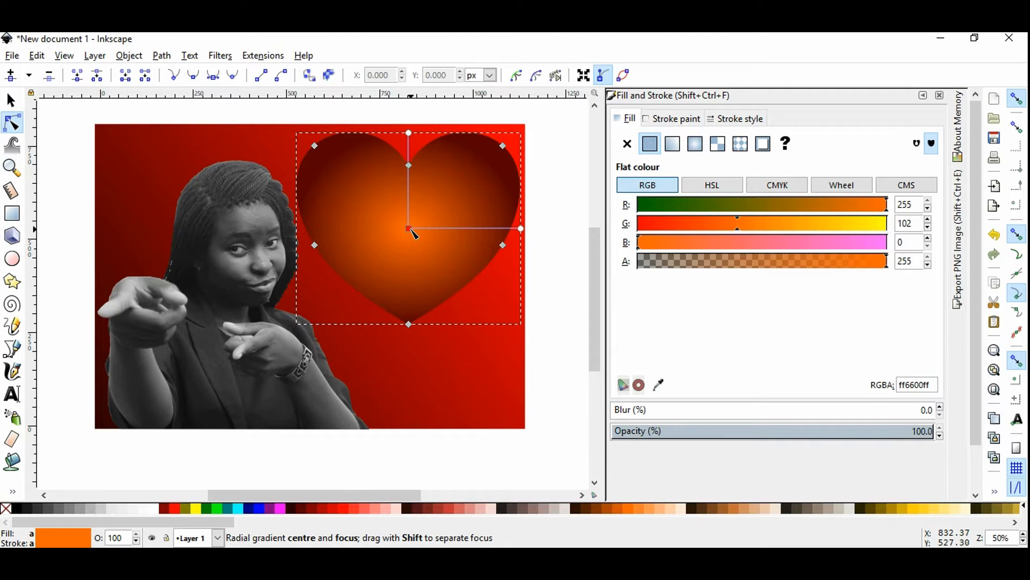
Shift the heart gradient's centre slightly upward and shorten its horizontal radius a little.
{"action": "left_click", "coordinate": [411, 230]}
{"action": "mouse_move", "coordinate": [409, 231]}
{"action": "left_mouse_down"}
{"action": "mouse_move", "coordinate": [417, 223]}
{"action": "mouse_move", "coordinate": [384, 209]}
{"action": "mouse_move", "coordinate": [366, 238]}
{"action": "mouse_move", "coordinate": [410, 271]}
{"action": "mouse_move", "coordinate": [460, 230]}
{"action": "mouse_move", "coordinate": [419, 191]}
{"action": "mouse_move", "coordinate": [360, 180]}
{"action": "mouse_move", "coordinate": [352, 223]}
{"action": "mouse_move", "coordinate": [416, 234]}
{"action": "mouse_move", "coordinate": [409, 210]}
{"action": "mouse_move", "coordinate": [413, 226]}
{"action": "left_mouse_up"}
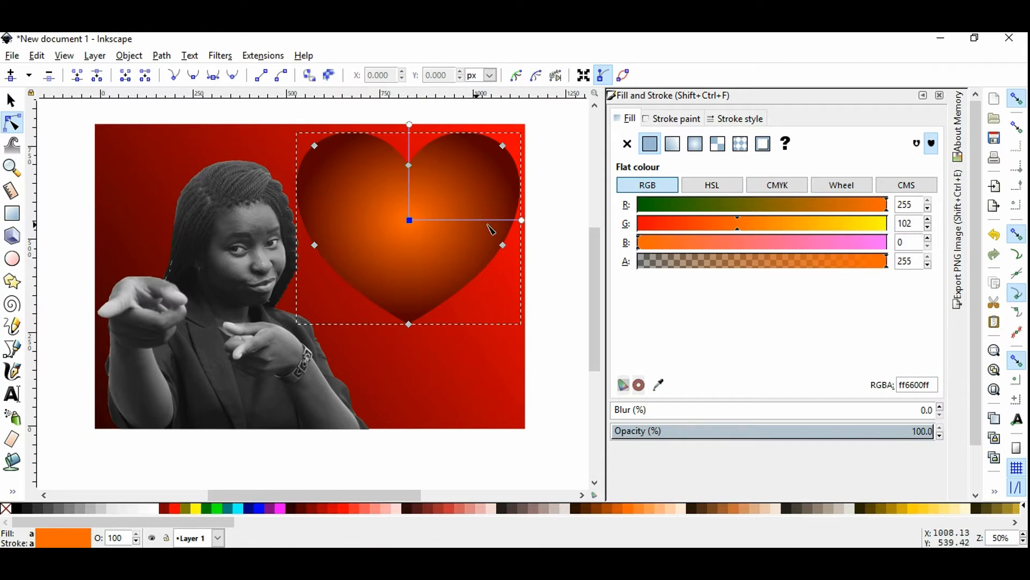
{"action": "mouse_move", "coordinate": [523, 221]}
{"action": "left_mouse_down"}
{"action": "mouse_move", "coordinate": [450, 222]}
{"action": "mouse_move", "coordinate": [517, 224]}
{"action": "left_mouse_up"}
{"action": "left_click", "coordinate": [515, 221]}
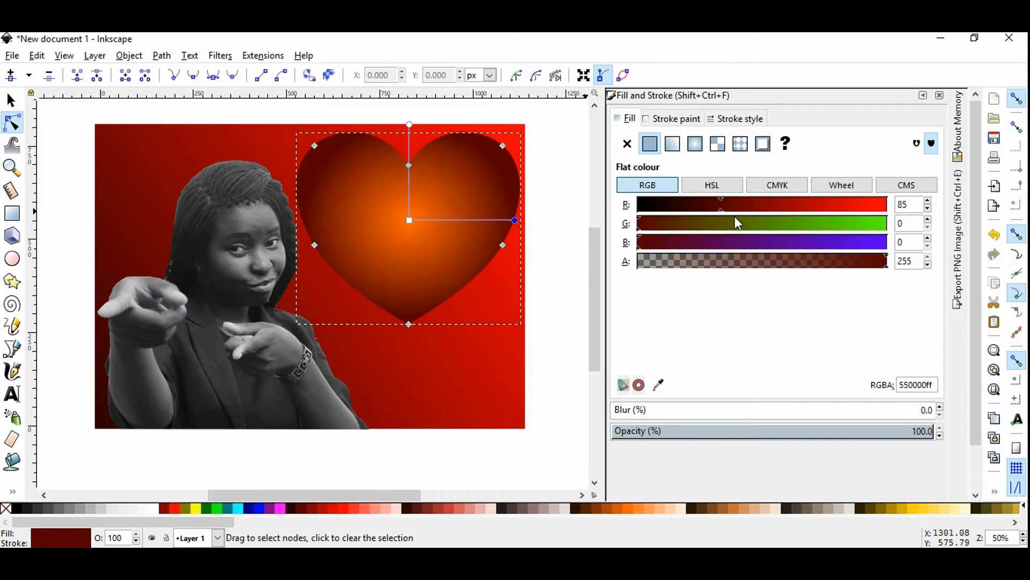
{"action": "left_click", "coordinate": [410, 222]}
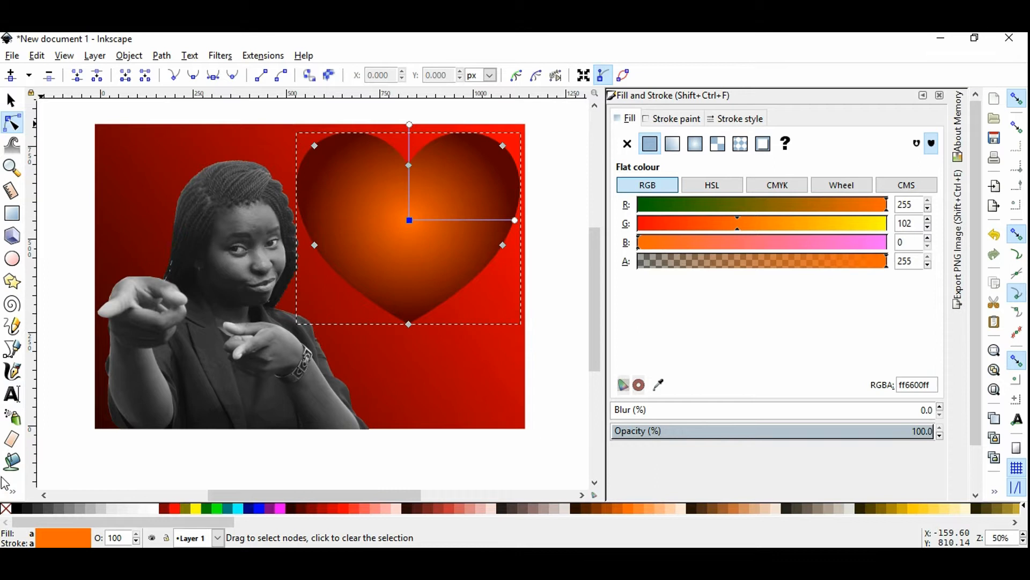
Scale the heart down to about 505 × 434 px, place it at about X 591, Y 351, and deselect it.
{"action": "left_click", "coordinate": [12, 102]}
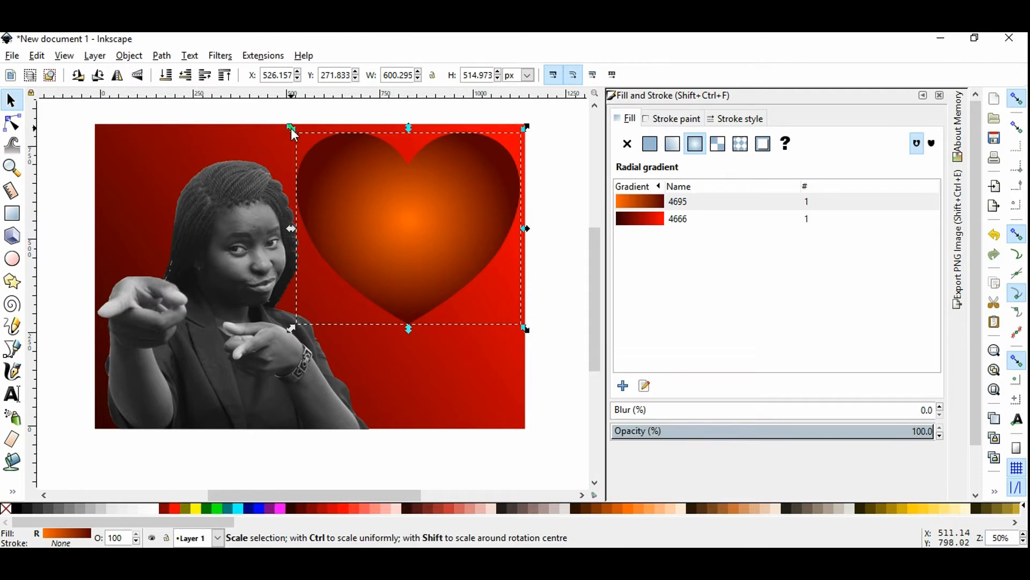
{"action": "left_click_drag", "start_coordinate": [293, 131], "coordinate": [326, 157]}
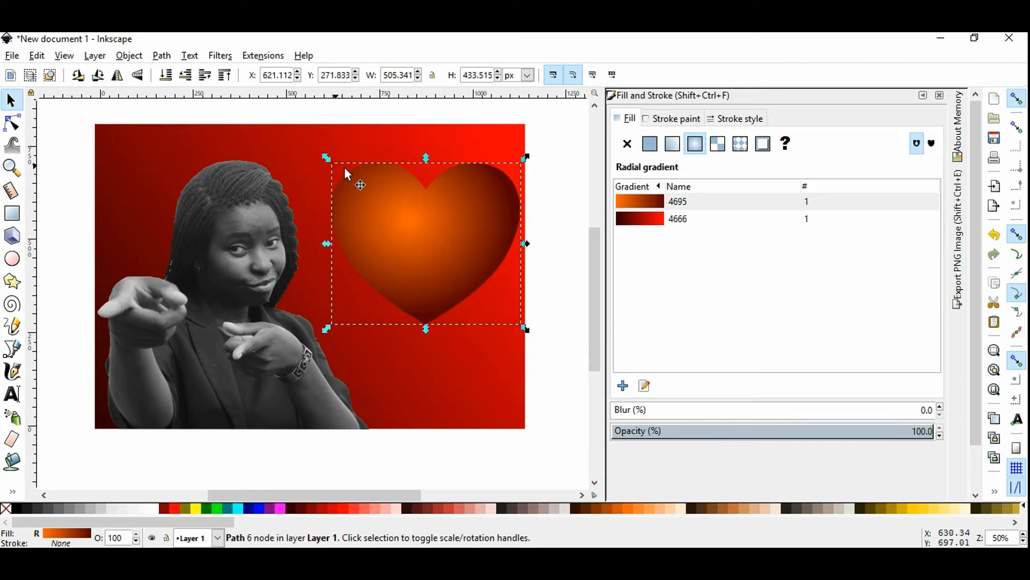
{"action": "left_click_drag", "start_coordinate": [453, 249], "coordinate": [433, 228]}
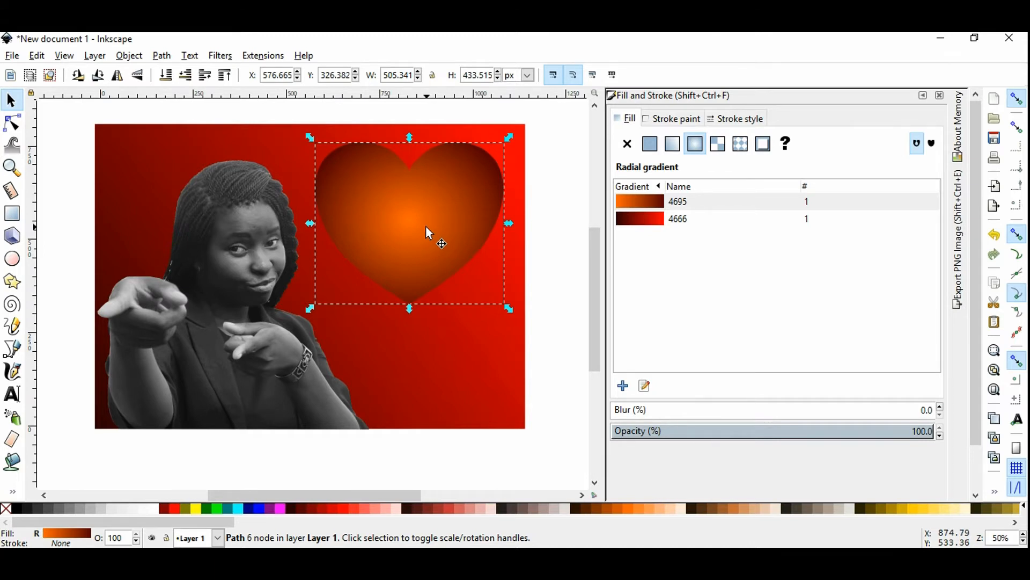
{"action": "left_click_drag", "start_coordinate": [426, 227], "coordinate": [434, 218]}
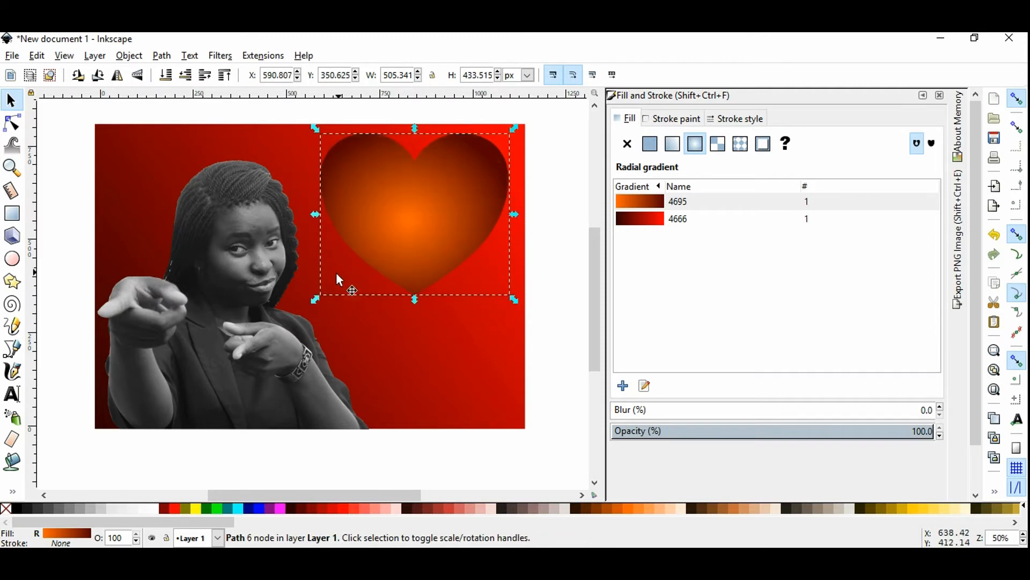
{"action": "left_click", "coordinate": [539, 293]}
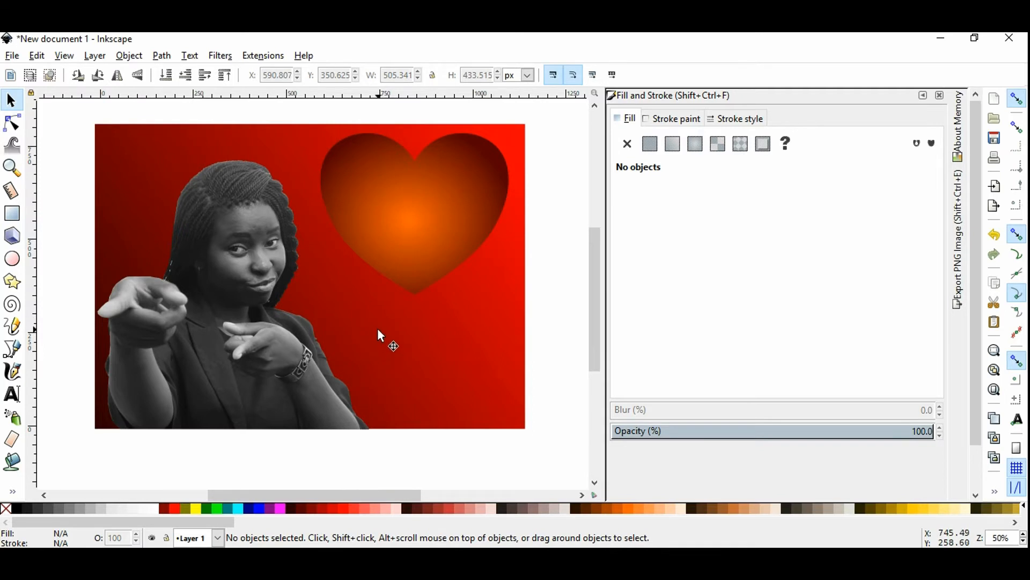
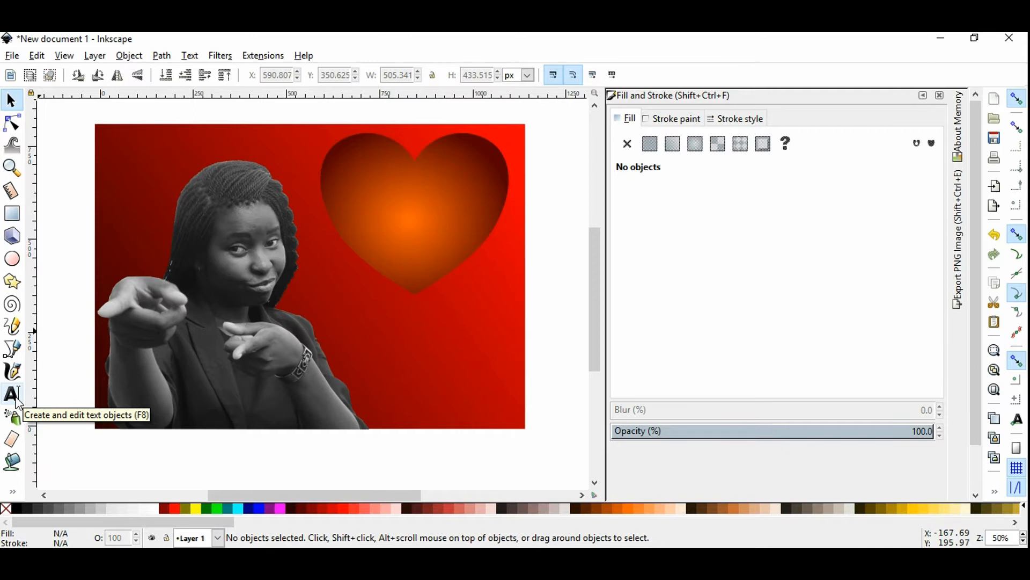
Create a flowed text frame across the heart's lower tip and enter the text "Happy Valentines Day".
{"action": "left_click", "coordinate": [12, 395]}
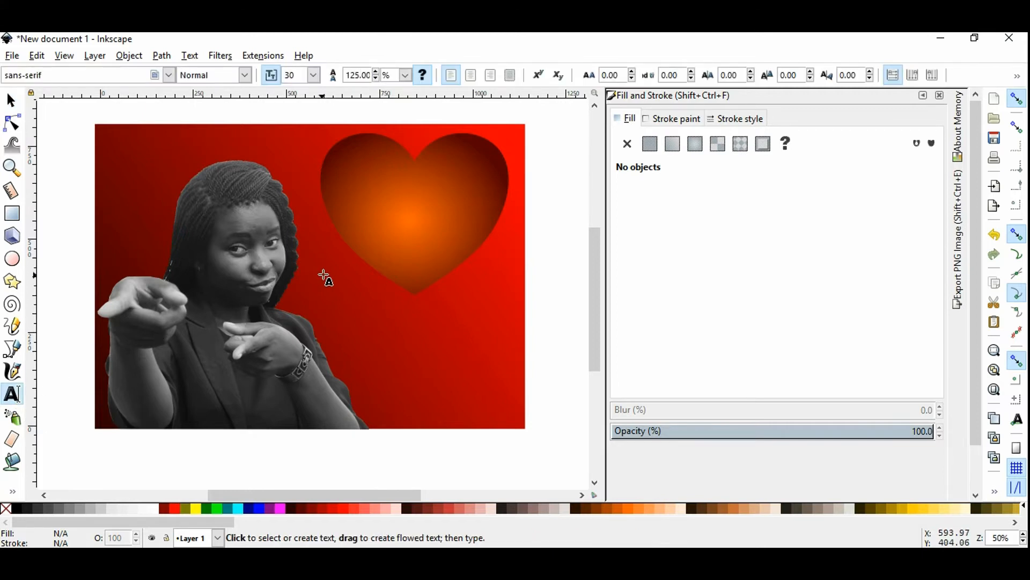
{"action": "left_click_drag", "start_coordinate": [314, 277], "coordinate": [490, 306]}
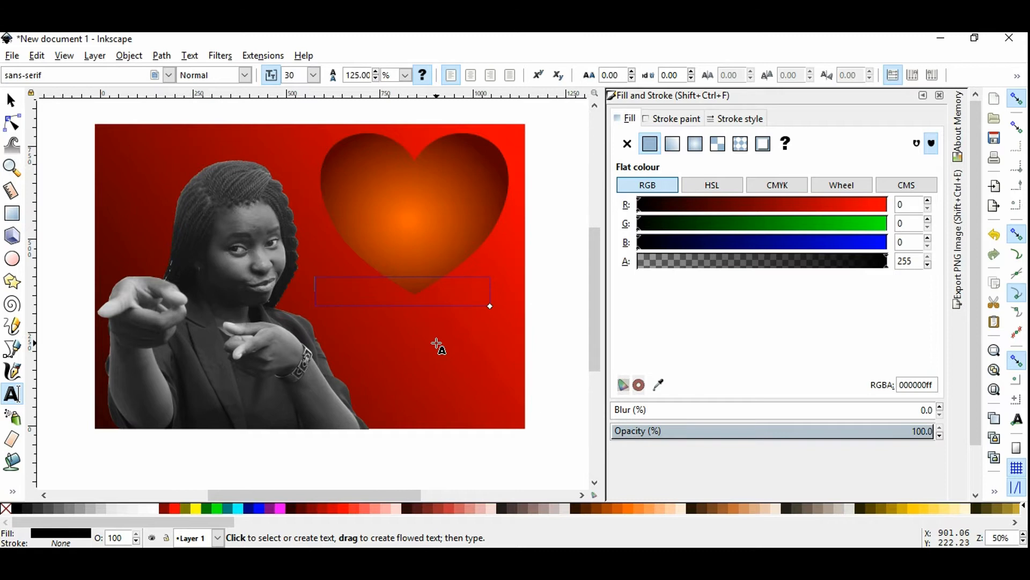
{"action": "type", "text": "Hi"}
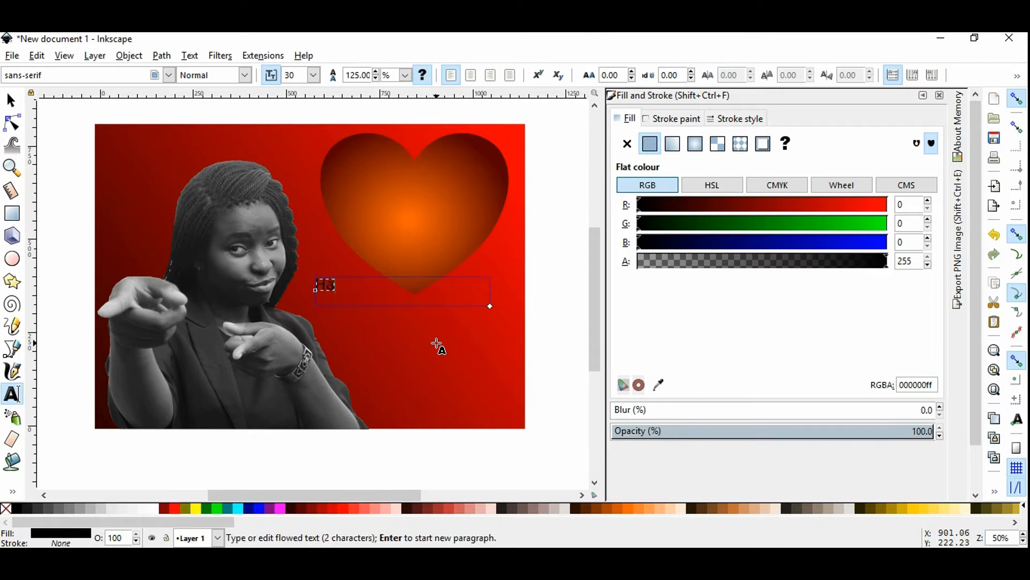
{"action": "type", "text": "ppy Val"}
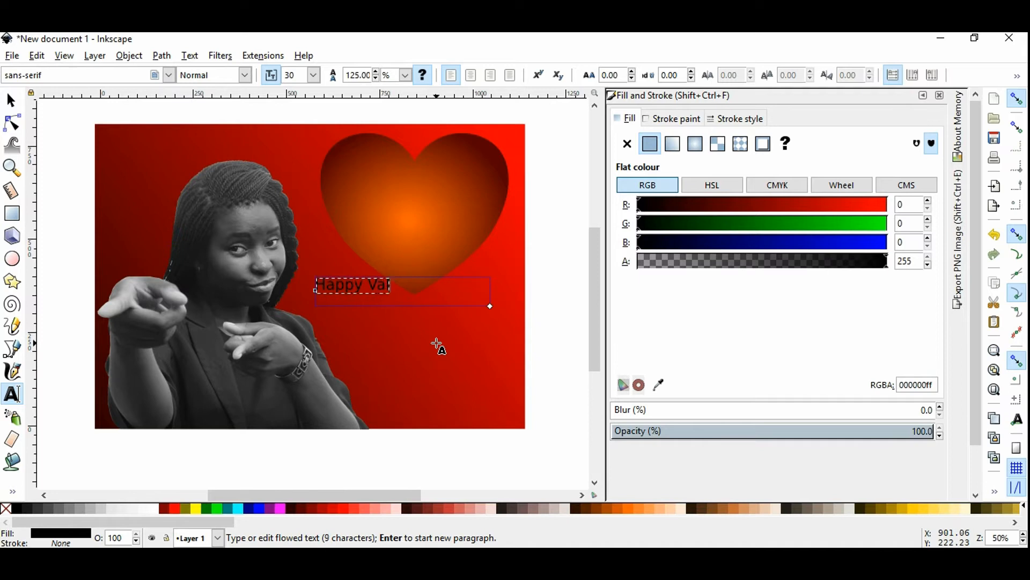
{"action": "type", "text": "entines Day"}
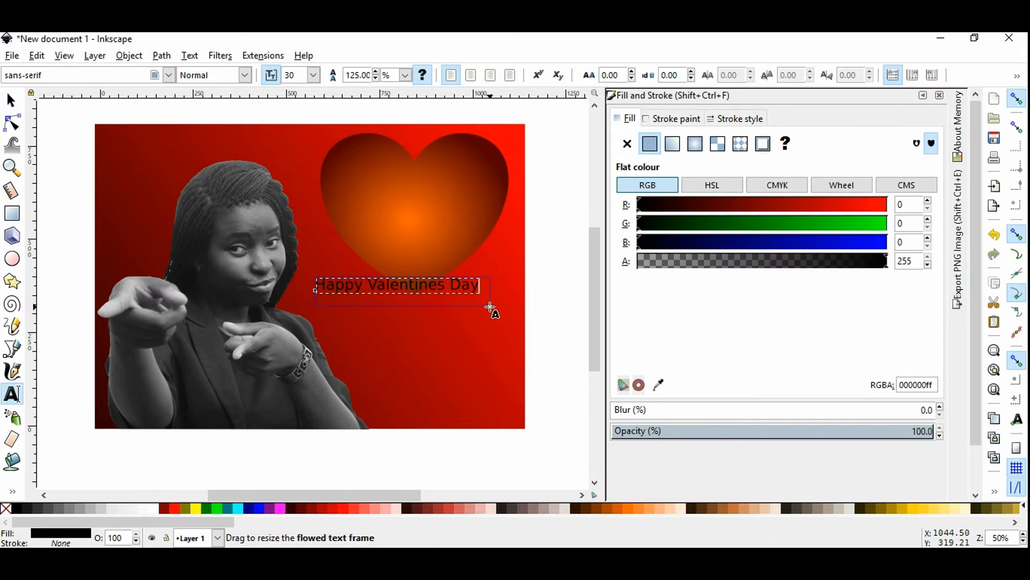
Extend the text frame downward and break the greeting into three lines: Happy, Valentines and Day.
{"action": "left_click_drag", "start_coordinate": [491, 309], "coordinate": [490, 378]}
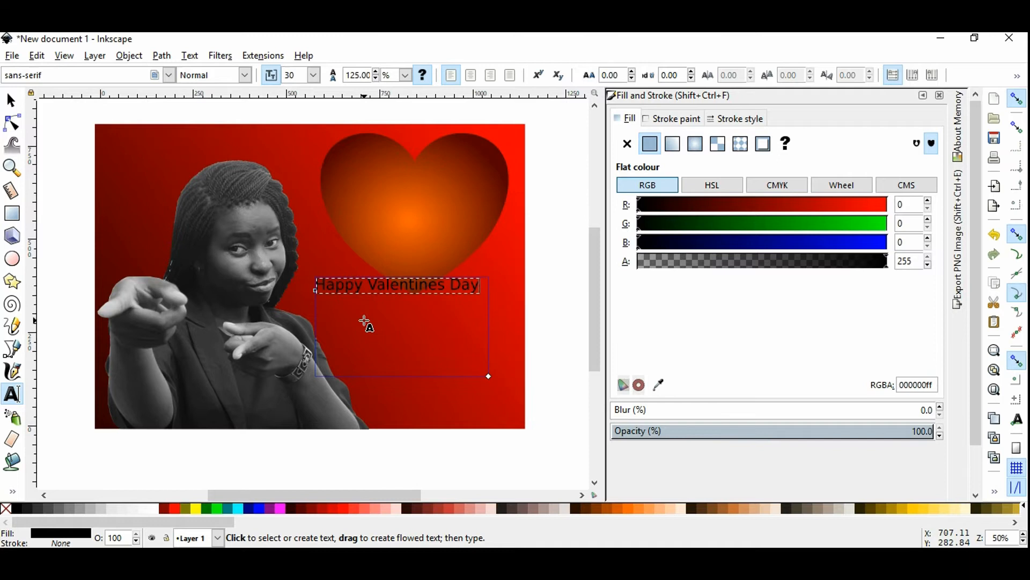
{"action": "left_click", "coordinate": [369, 284]}
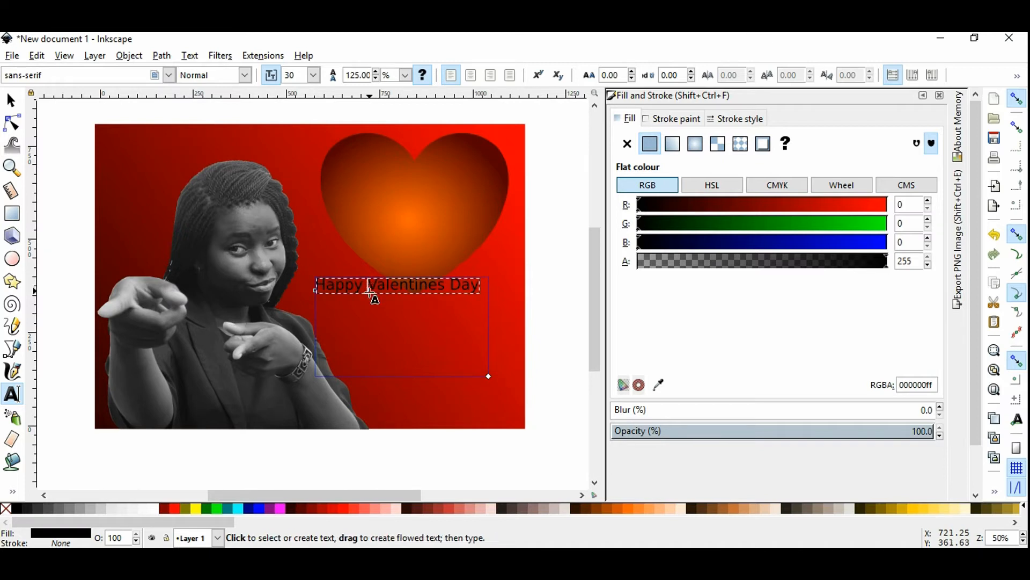
{"action": "left_click", "coordinate": [368, 284]}
{"action": "key", "text": "Return"}
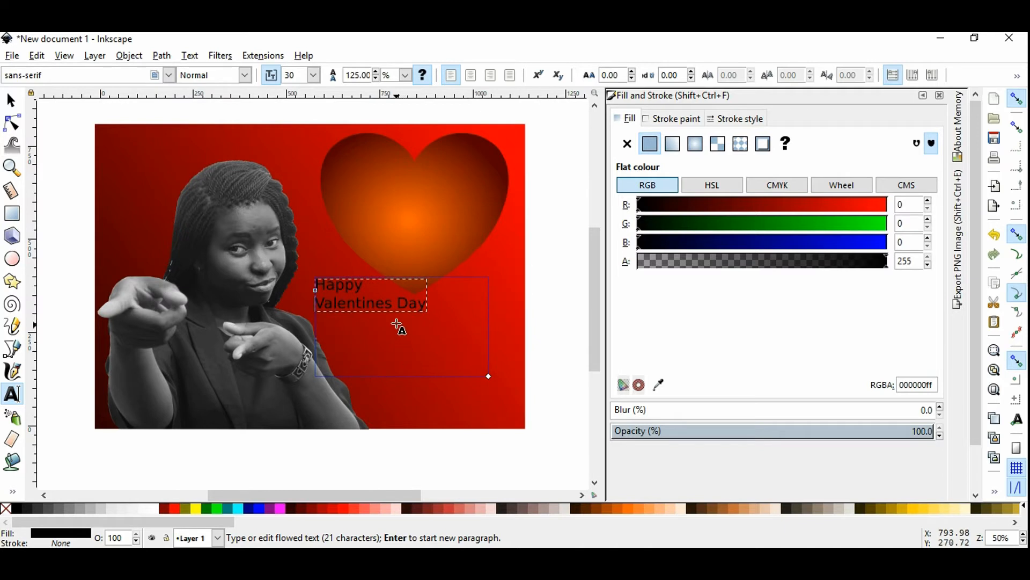
{"action": "left_click", "coordinate": [400, 303]}
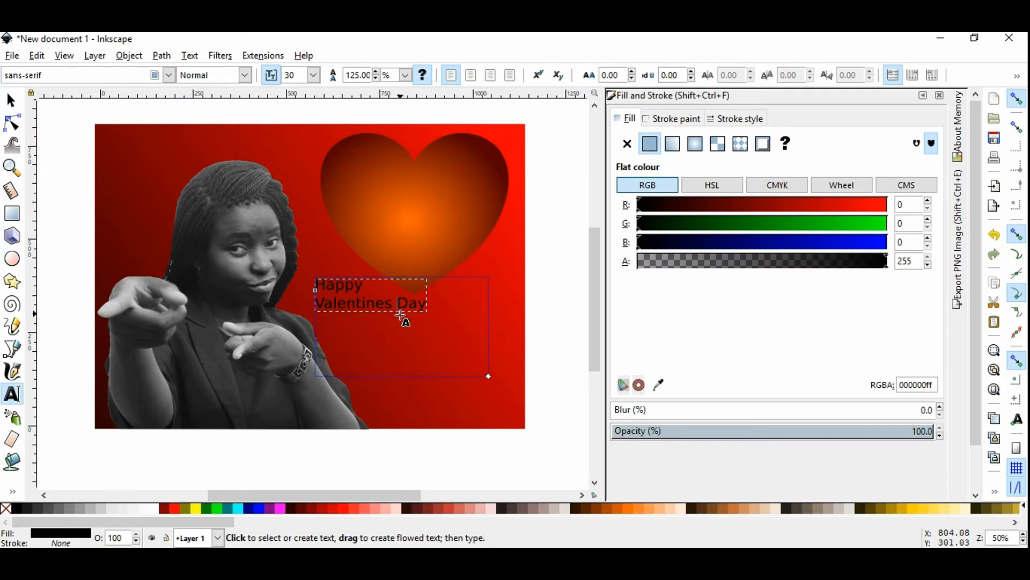
{"action": "key", "text": "Return"}
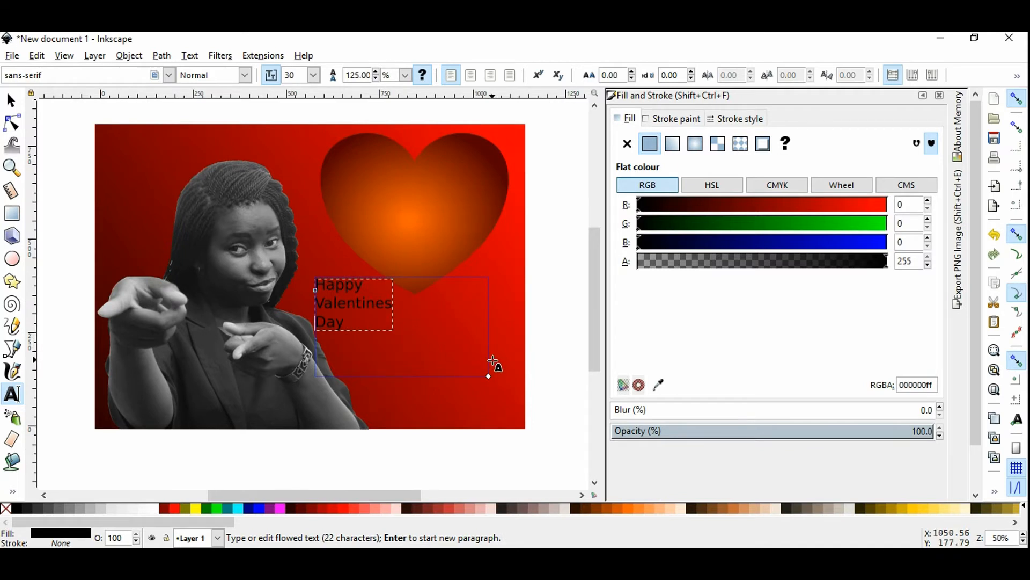
{"action": "left_click_drag", "start_coordinate": [490, 375], "coordinate": [460, 369]}
{"action": "left_click", "coordinate": [10, 100]}
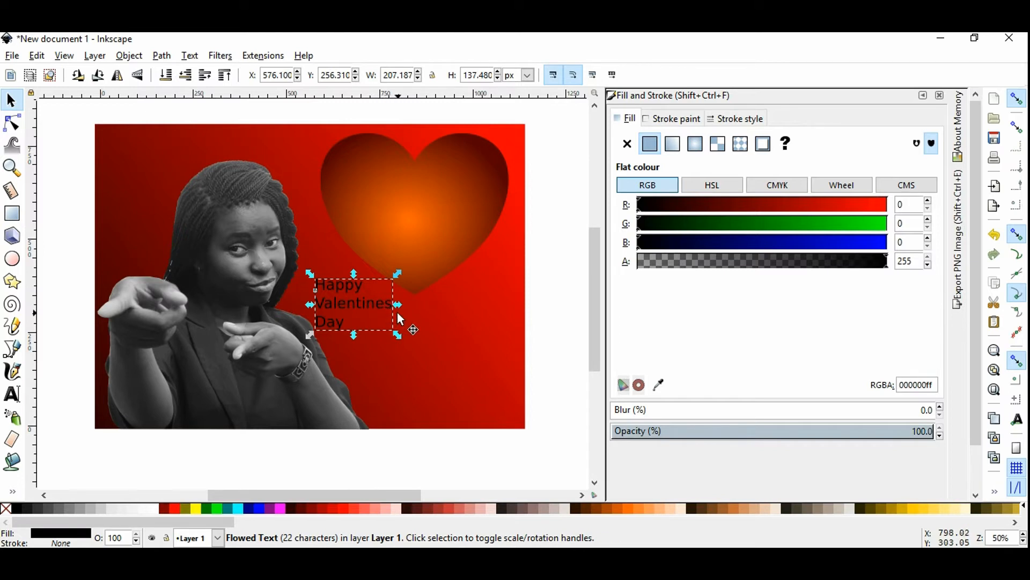
Open the Text and Font settings for the greeting text and place the dialog clear of the artwork.
{"action": "left_click_drag", "start_coordinate": [361, 301], "coordinate": [363, 300]}
{"action": "left_click", "coordinate": [363, 301]}
{"action": "left_click", "coordinate": [189, 56]}
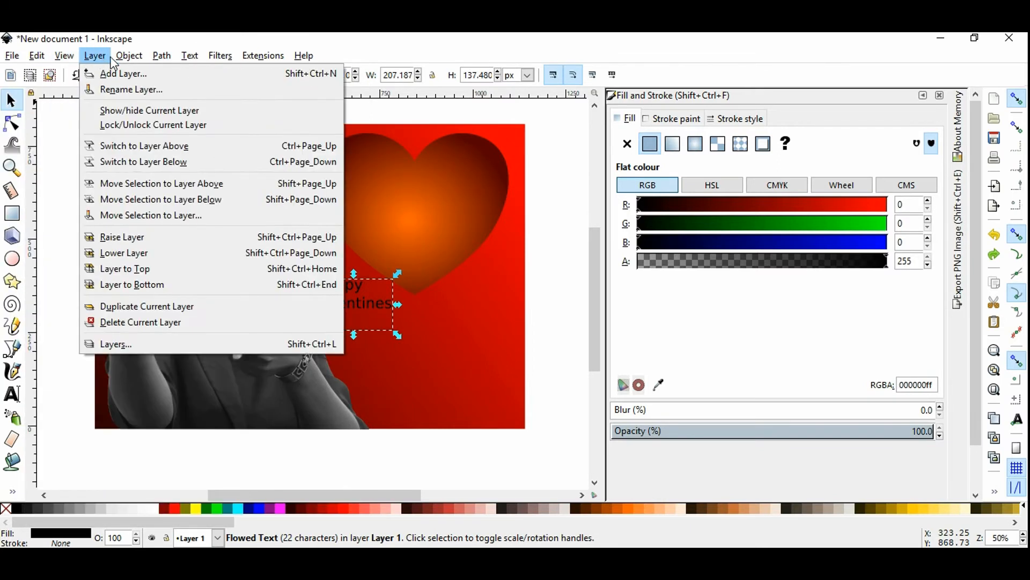
{"action": "mouse_move", "coordinate": [190, 57]}
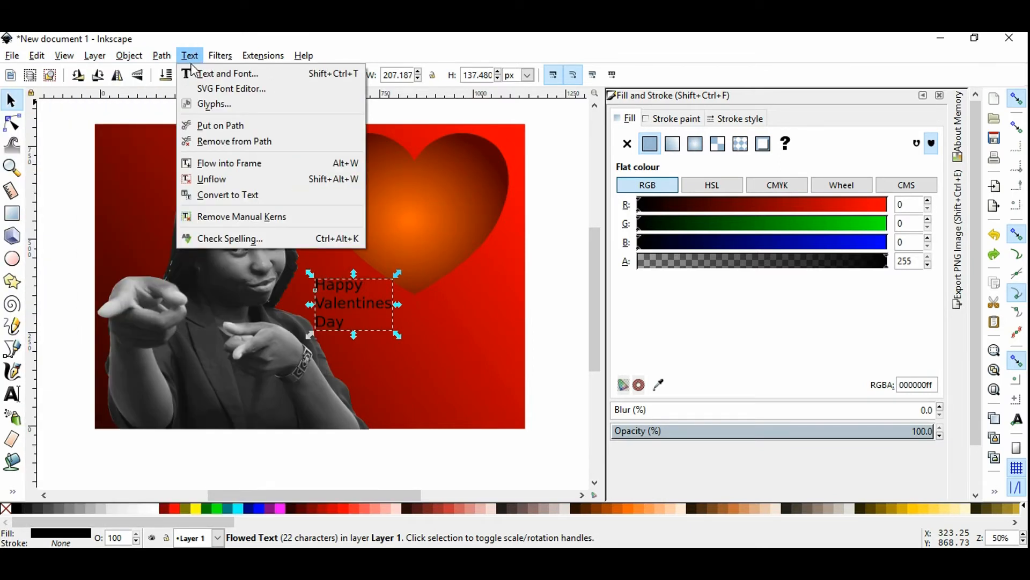
{"action": "left_click", "coordinate": [202, 79]}
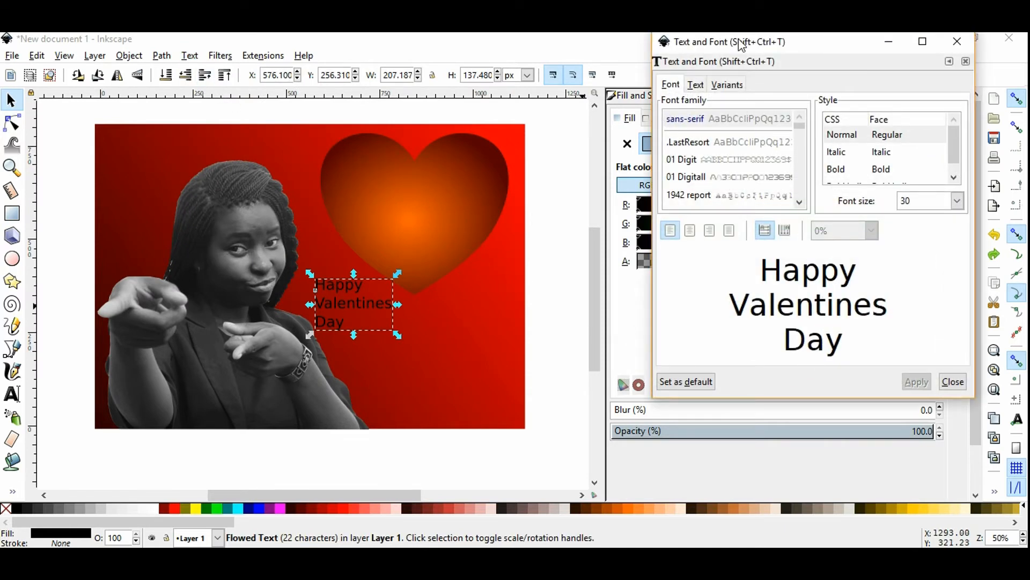
{"action": "left_click_drag", "start_coordinate": [740, 40], "coordinate": [700, 71]}
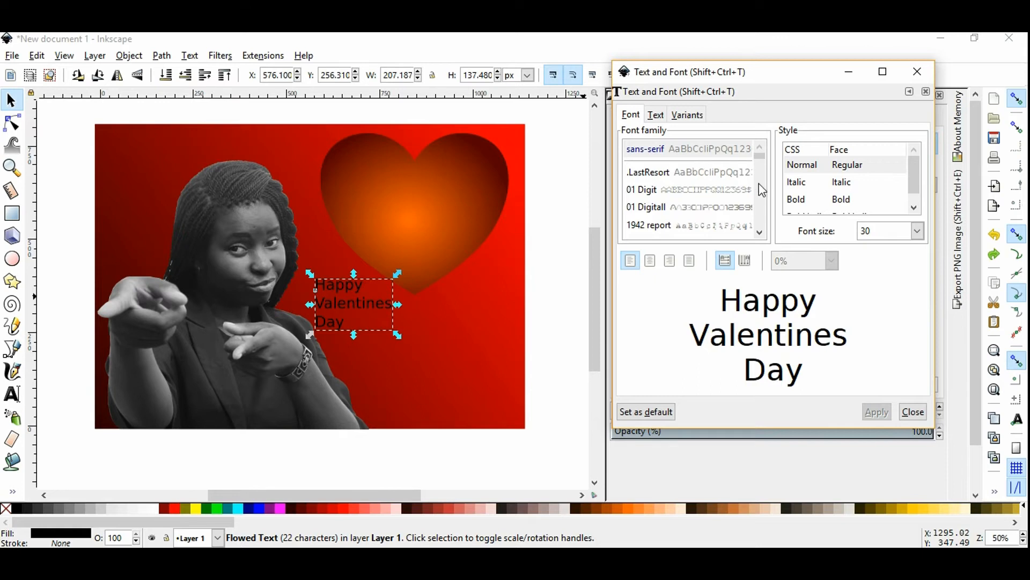
Apply the Alex Brush font in Regular style with centre alignment to the greeting, keeping font size 30.
{"action": "scroll", "coordinate": [721, 176], "scroll_direction": "down", "scroll_amount": 3}
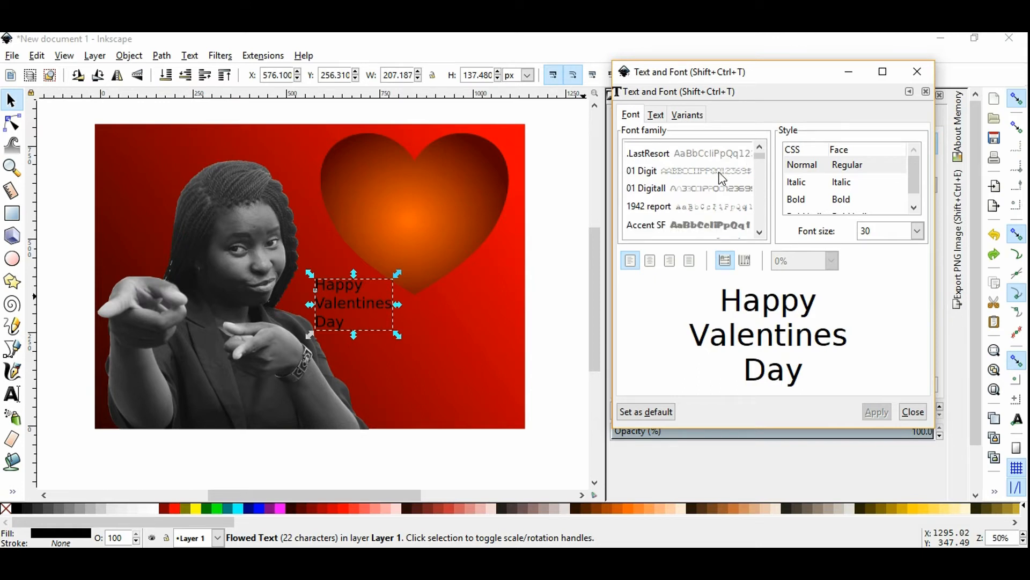
{"action": "scroll", "coordinate": [720, 178], "scroll_direction": "down", "scroll_amount": 3}
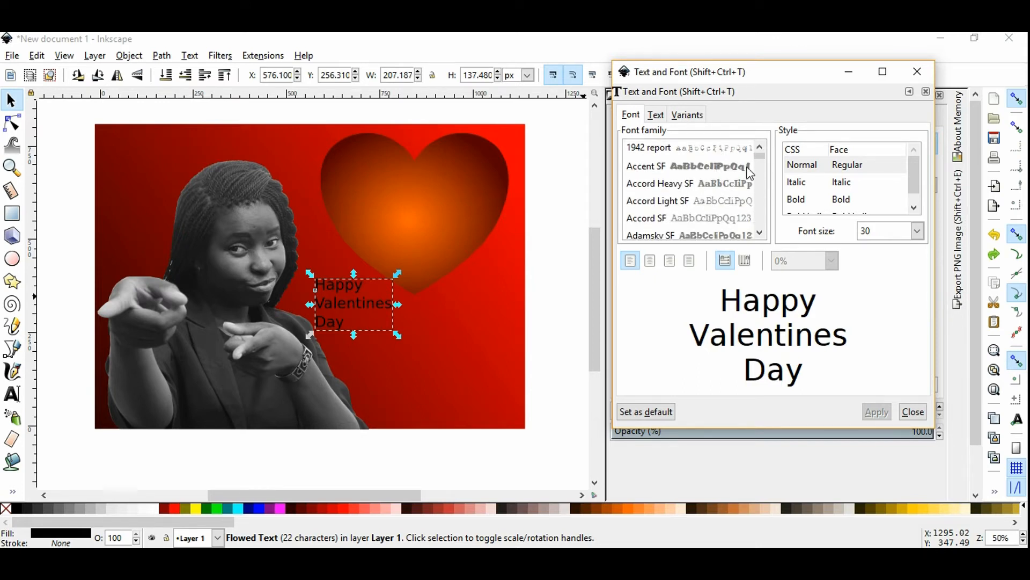
{"action": "scroll", "coordinate": [730, 167], "scroll_direction": "down", "scroll_amount": 5}
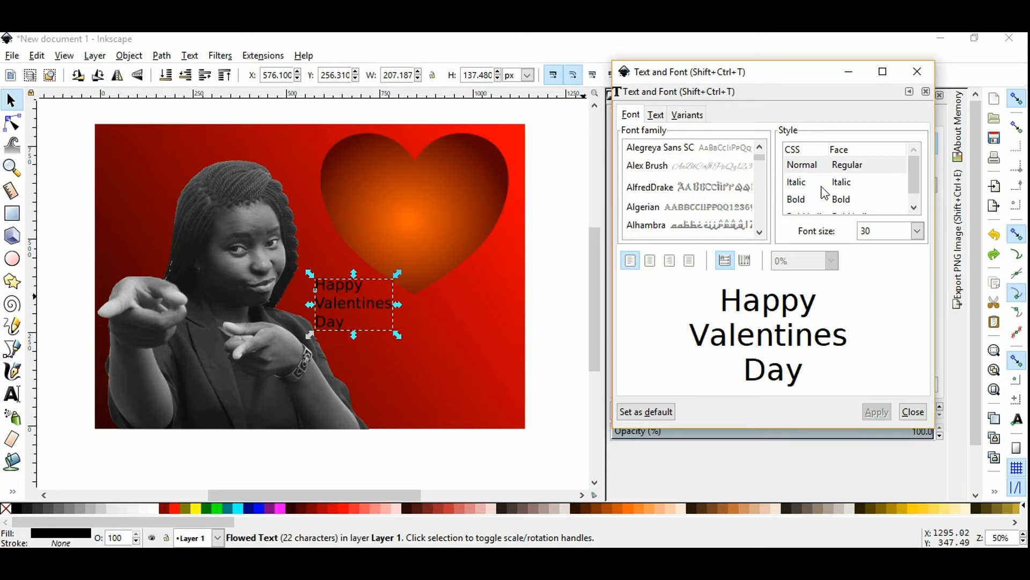
{"action": "left_click_drag", "start_coordinate": [910, 169], "coordinate": [913, 178]}
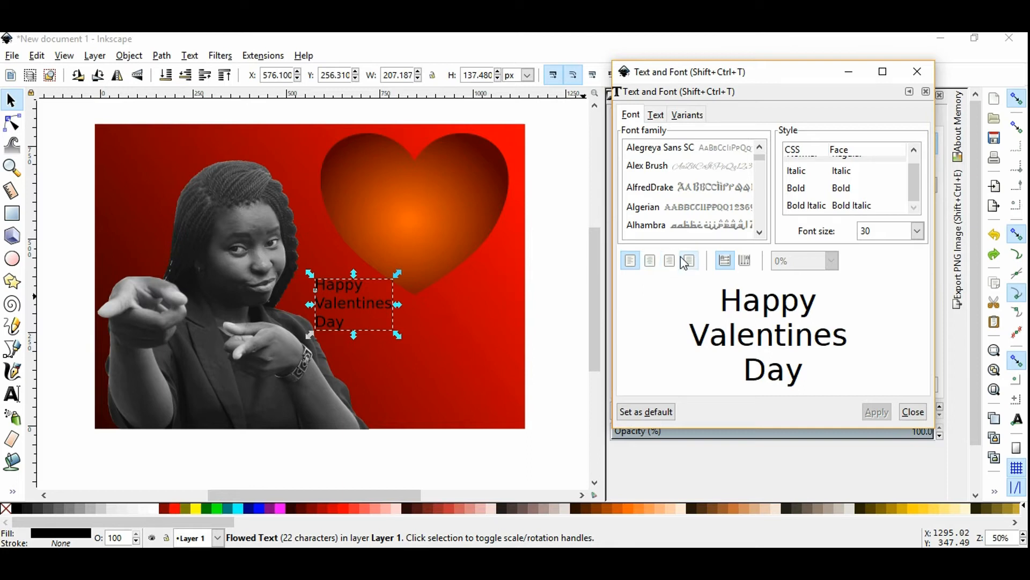
{"action": "left_click", "coordinate": [650, 262]}
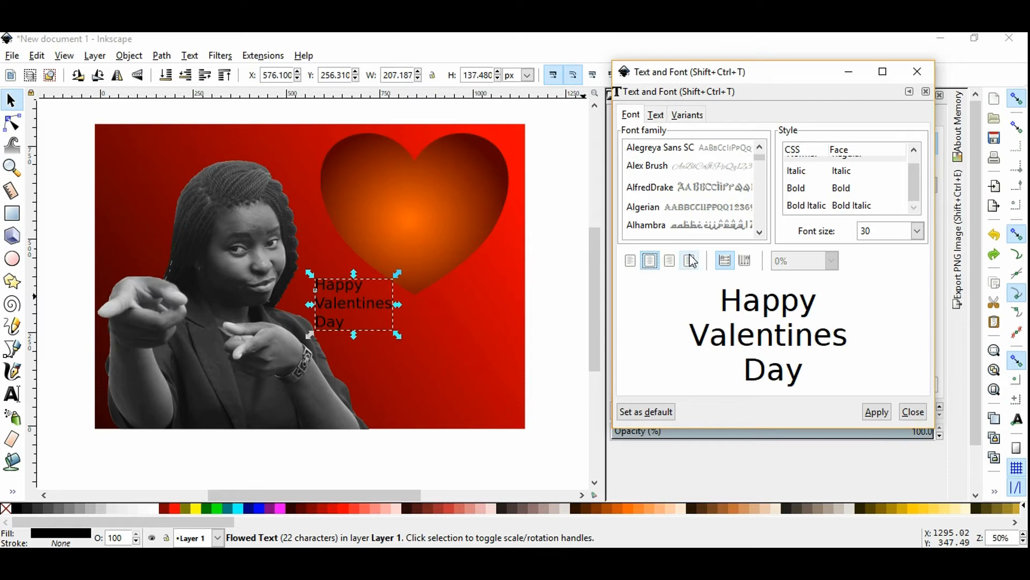
{"action": "left_click", "coordinate": [700, 169]}
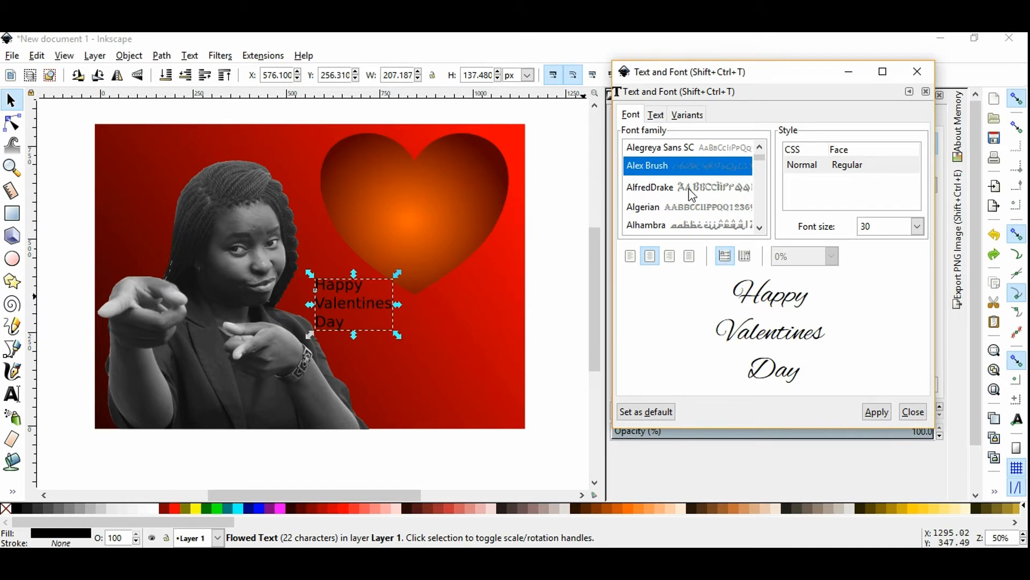
{"action": "left_click", "coordinate": [651, 257]}
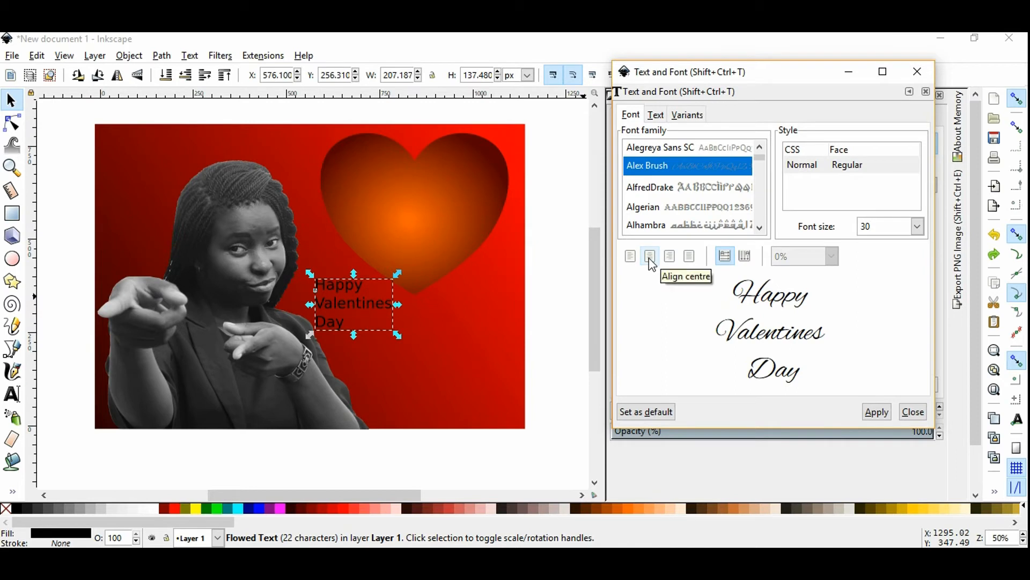
{"action": "left_click", "coordinate": [917, 227]}
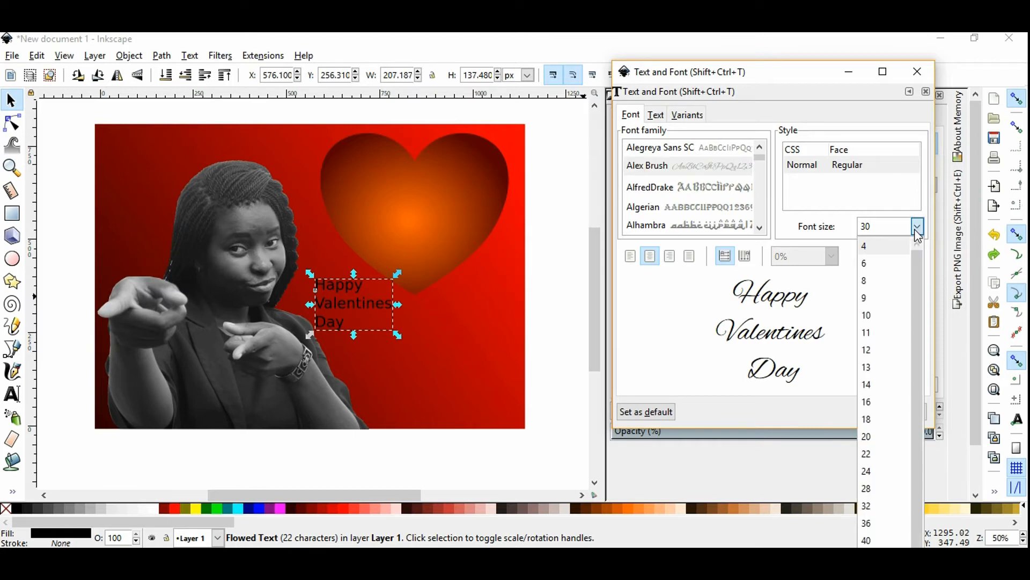
{"action": "left_click", "coordinate": [917, 227]}
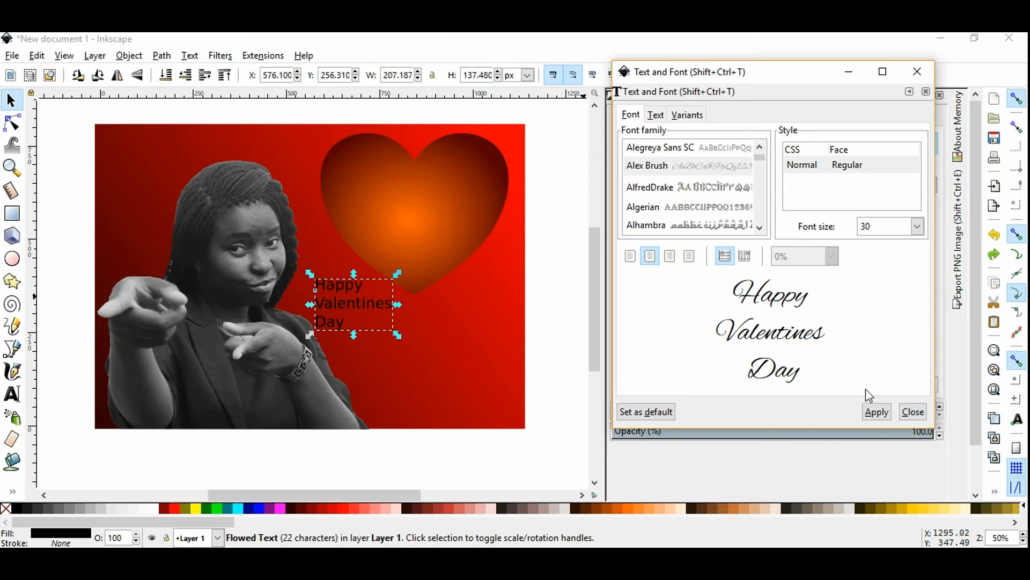
{"action": "left_click", "coordinate": [876, 411]}
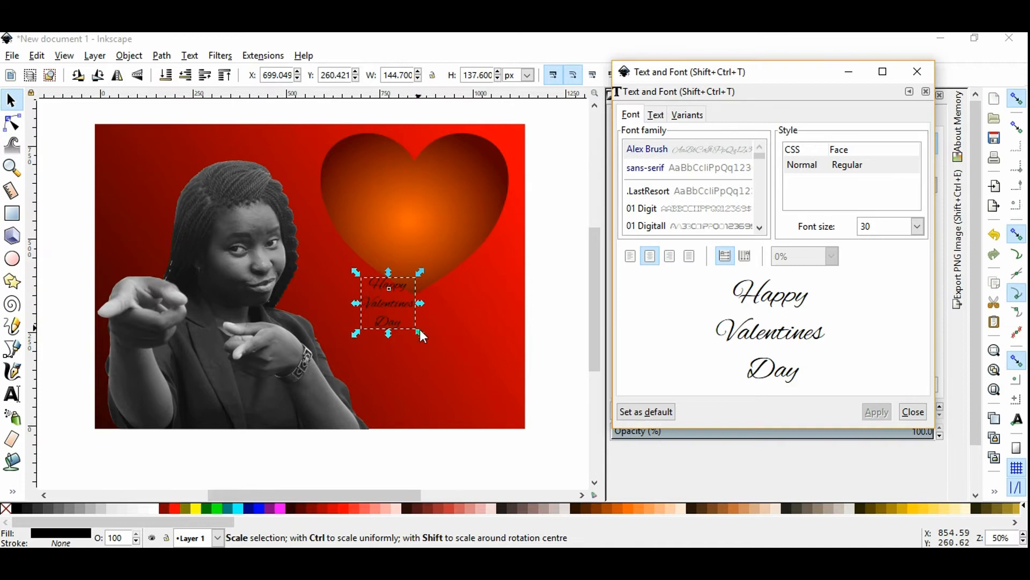
Move the greeting text into the middle of the heart, at about X 764, Y 513, and close the font settings.
{"action": "left_click_drag", "start_coordinate": [394, 304], "coordinate": [417, 207]}
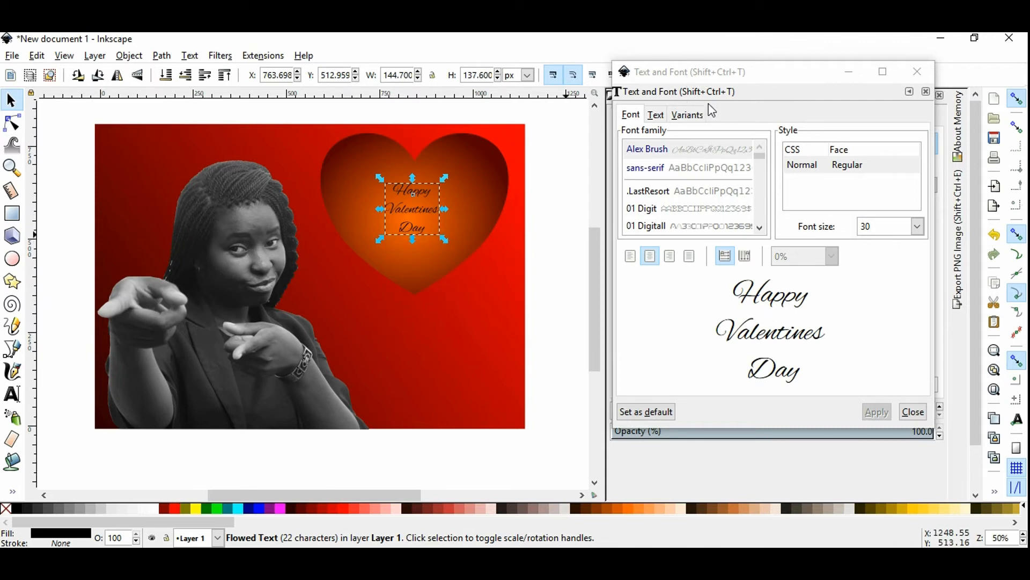
{"action": "left_click", "coordinate": [914, 72]}
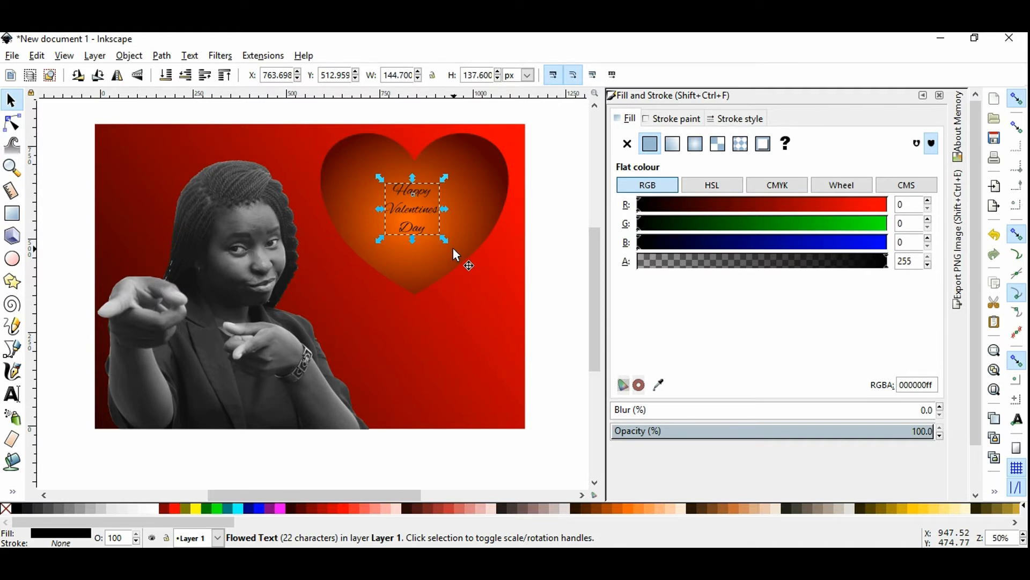
{"action": "left_click", "coordinate": [190, 56]}
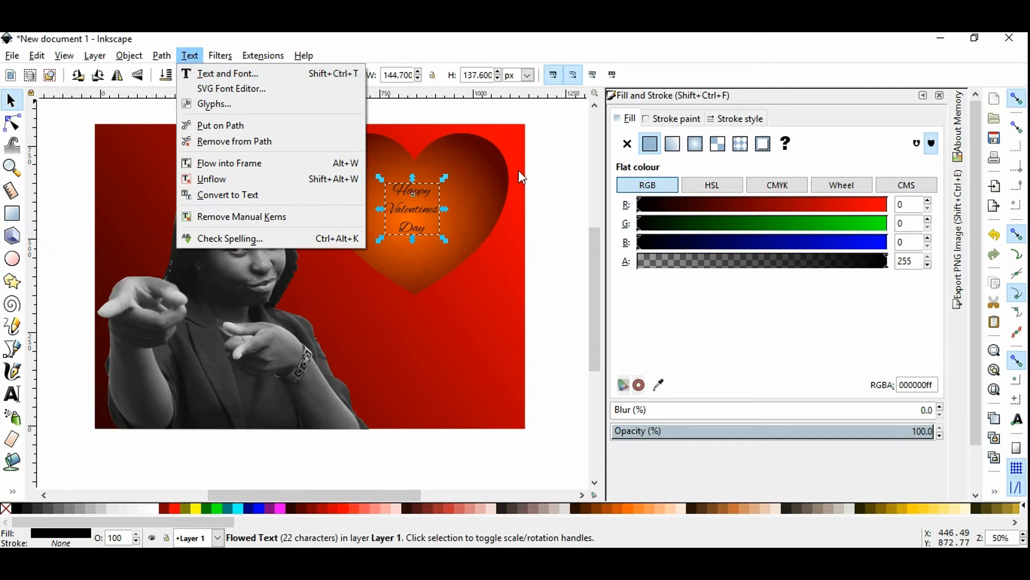
{"action": "left_click", "coordinate": [550, 176]}
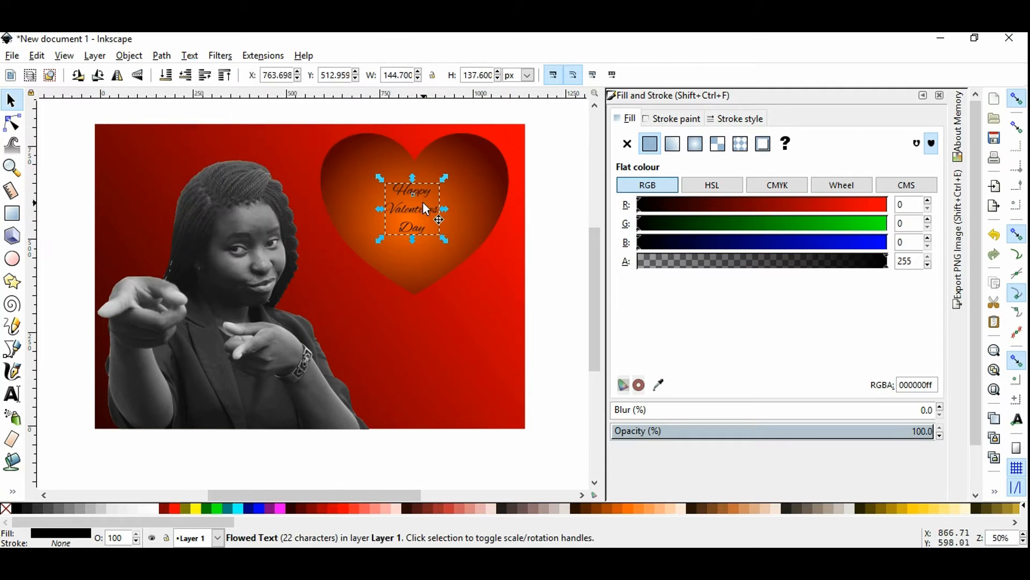
Scale the greeting text up proportionally to about 306 × 291 px and centre it in the heart at about X 679, Y 423.
{"action": "scroll", "coordinate": [424, 198], "scroll_direction": "up", "scroll_amount": 4, "text": "ctrl"}
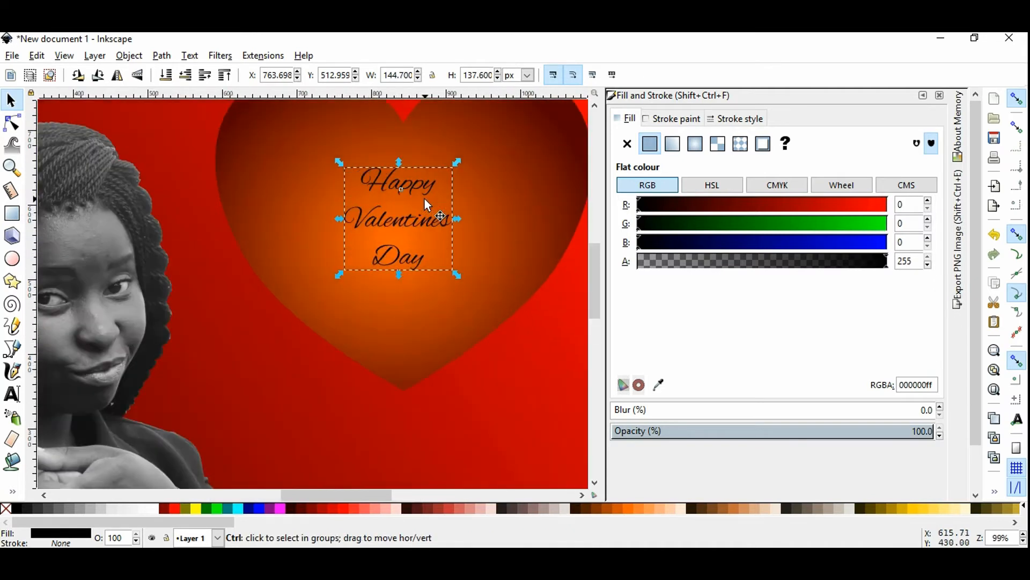
{"action": "scroll", "coordinate": [459, 221], "scroll_direction": "down", "scroll_amount": 2, "text": "ctrl"}
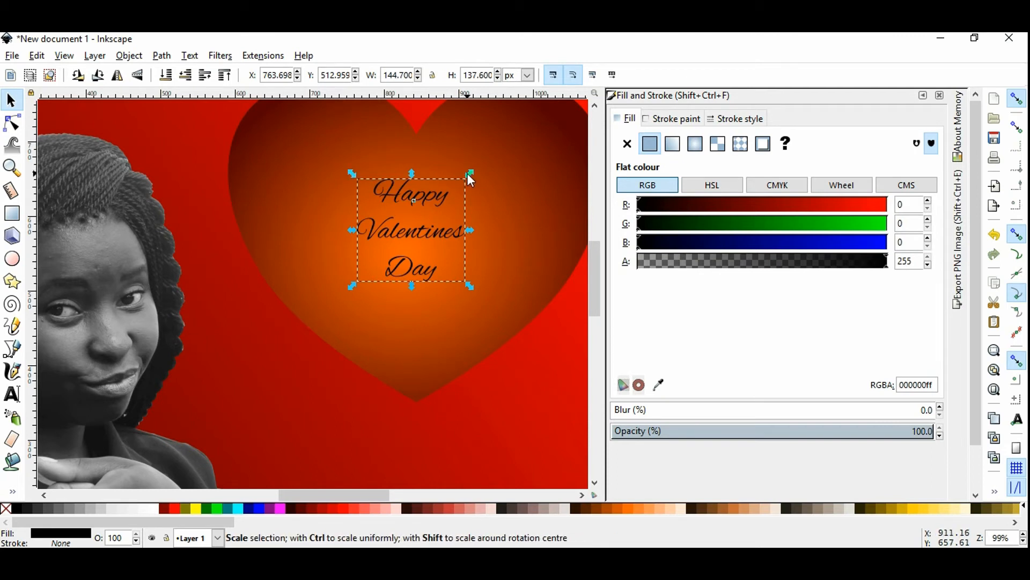
{"action": "key", "text": "ctrl"}
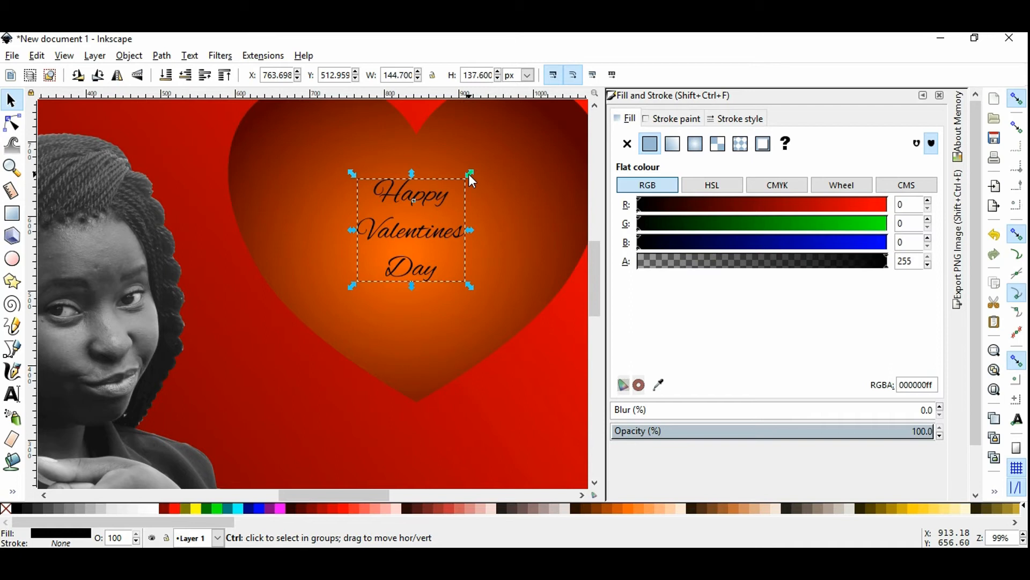
{"action": "left_click_drag", "start_coordinate": [470, 174], "coordinate": [564, 113]}
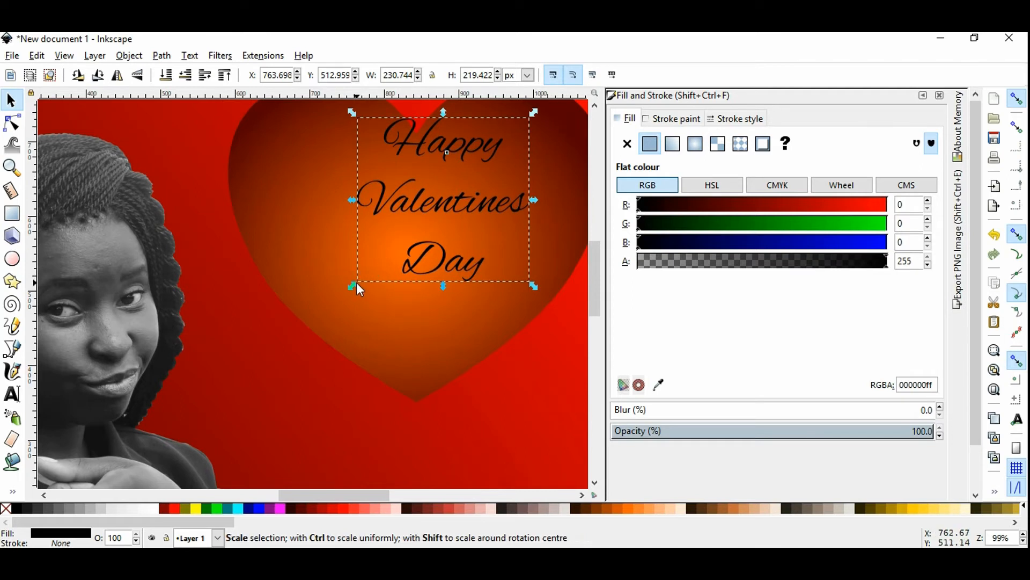
{"action": "left_click_drag", "start_coordinate": [353, 287], "coordinate": [279, 338]}
{"action": "mouse_move", "coordinate": [389, 270]}
{"action": "left_mouse_down"}
{"action": "mouse_move", "coordinate": [398, 246]}
{"action": "mouse_move", "coordinate": [395, 256]}
{"action": "left_mouse_up"}
{"action": "scroll", "coordinate": [412, 241], "scroll_direction": "down", "scroll_amount": 3, "text": "ctrl"}
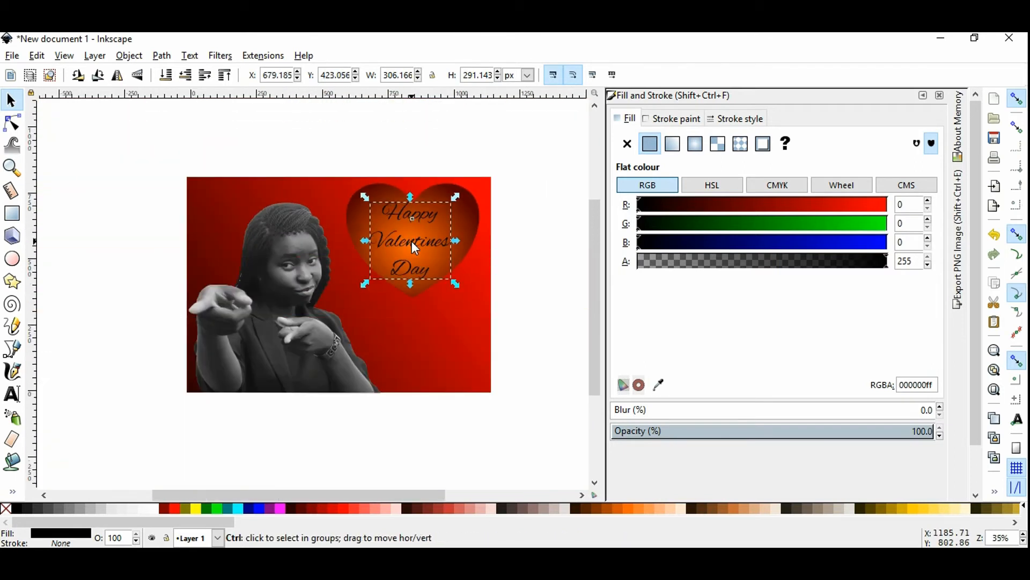
Try white, ff5555, ffaaaa and e3dbdb as fill colours for the greeting text.
{"action": "scroll", "coordinate": [411, 241], "scroll_direction": "up", "scroll_amount": 1, "text": "ctrl"}
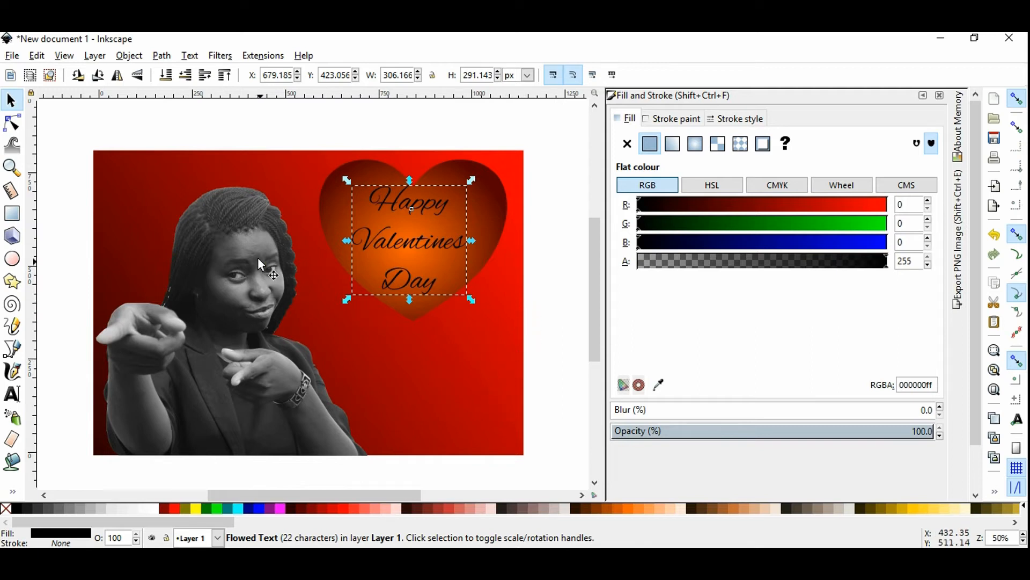
{"action": "left_click", "coordinate": [137, 510]}
{"action": "left_click", "coordinate": [153, 510]}
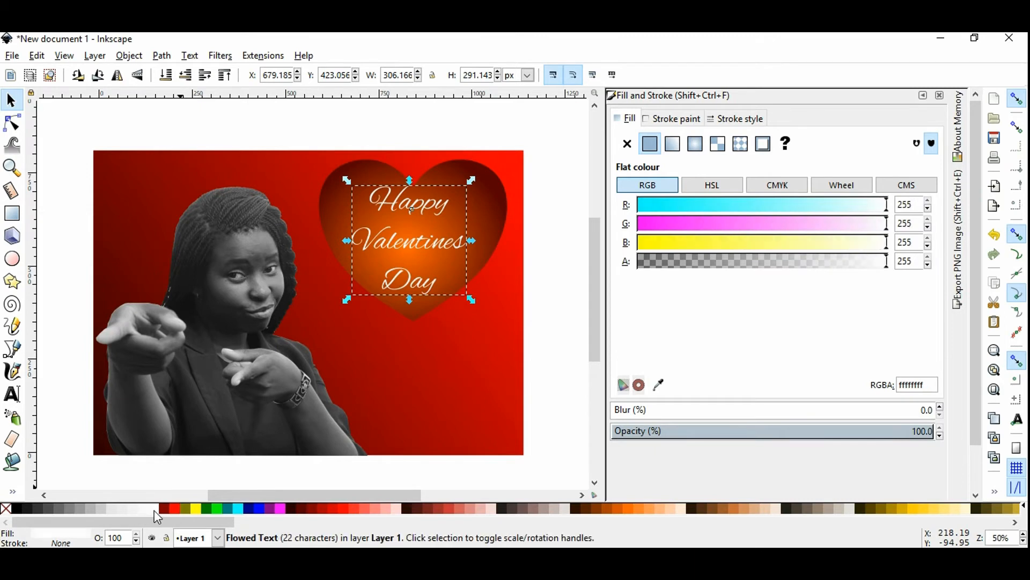
{"action": "left_click", "coordinate": [337, 511]}
{"action": "left_click", "coordinate": [366, 507]}
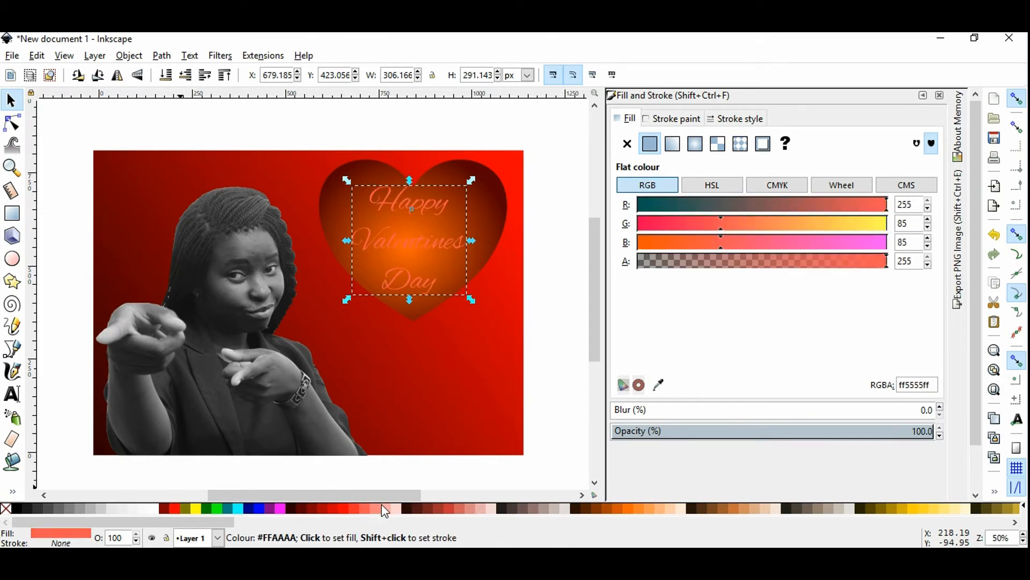
{"action": "left_click", "coordinate": [385, 509]}
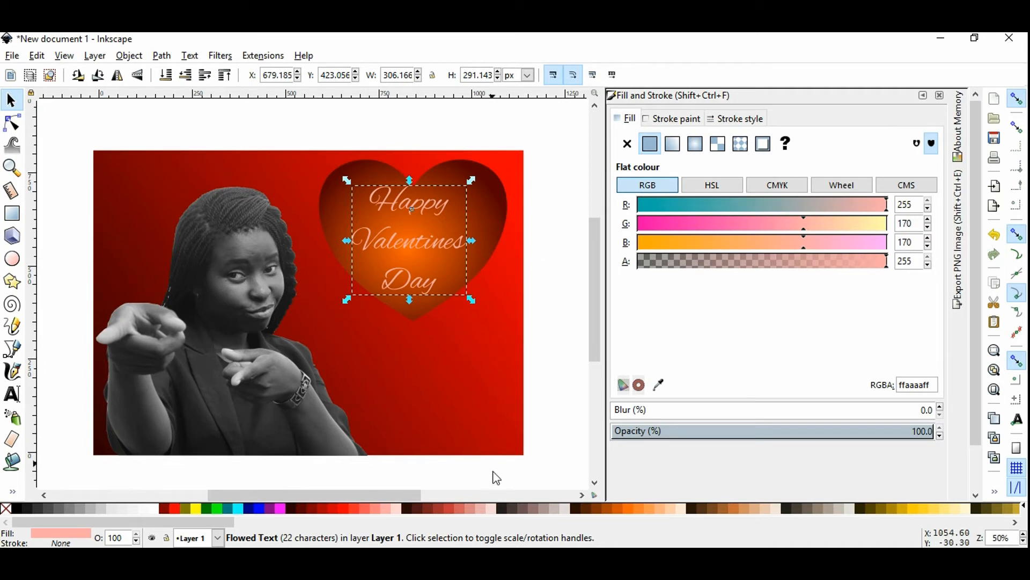
{"action": "left_click", "coordinate": [568, 509]}
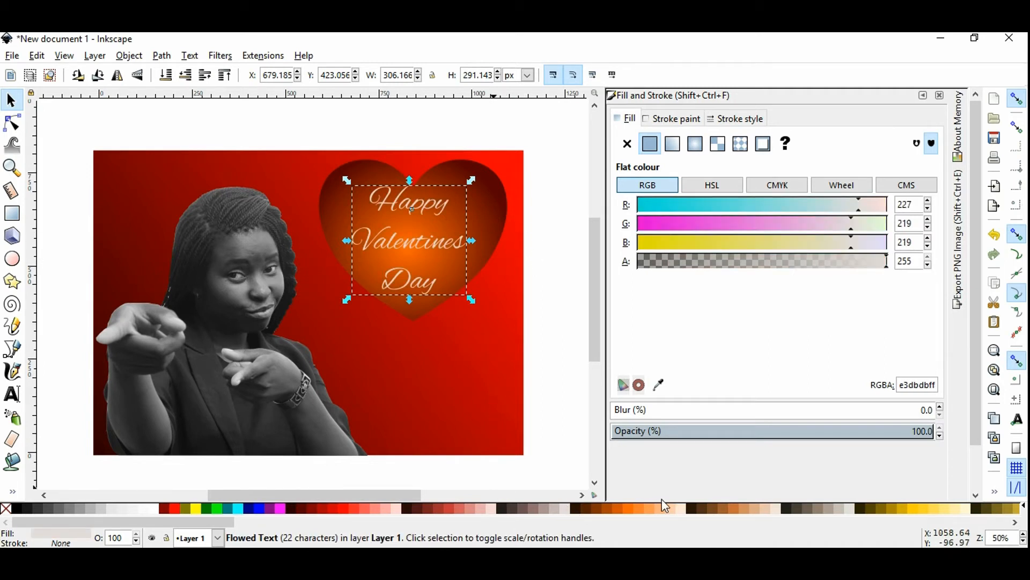
Fill the greeting text with the ffb380 orange swatch, raise its blue value to 243 for a pale pink, and deselect it.
{"action": "left_click", "coordinate": [659, 507]}
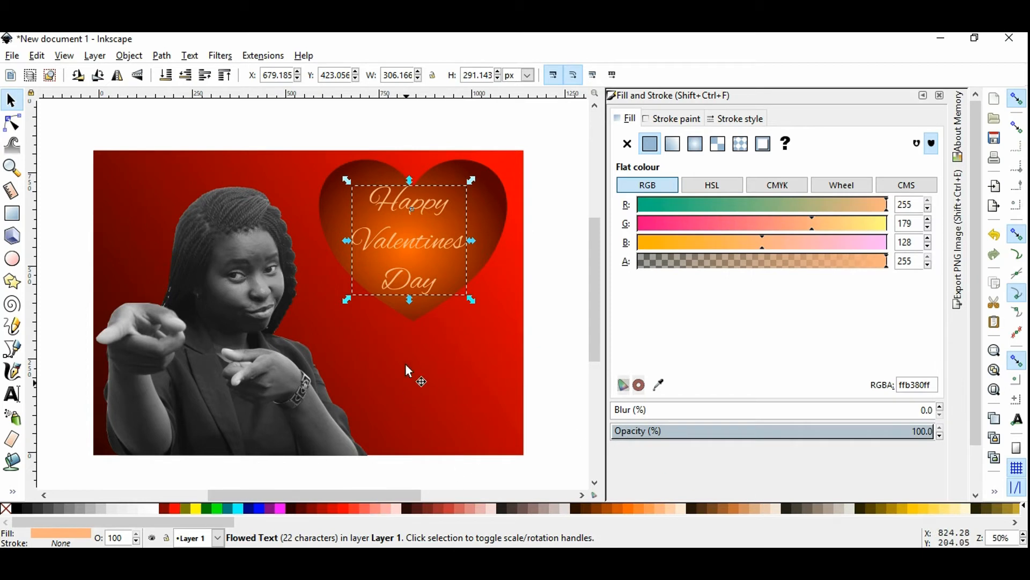
{"action": "left_click_drag", "start_coordinate": [835, 246], "coordinate": [875, 242]}
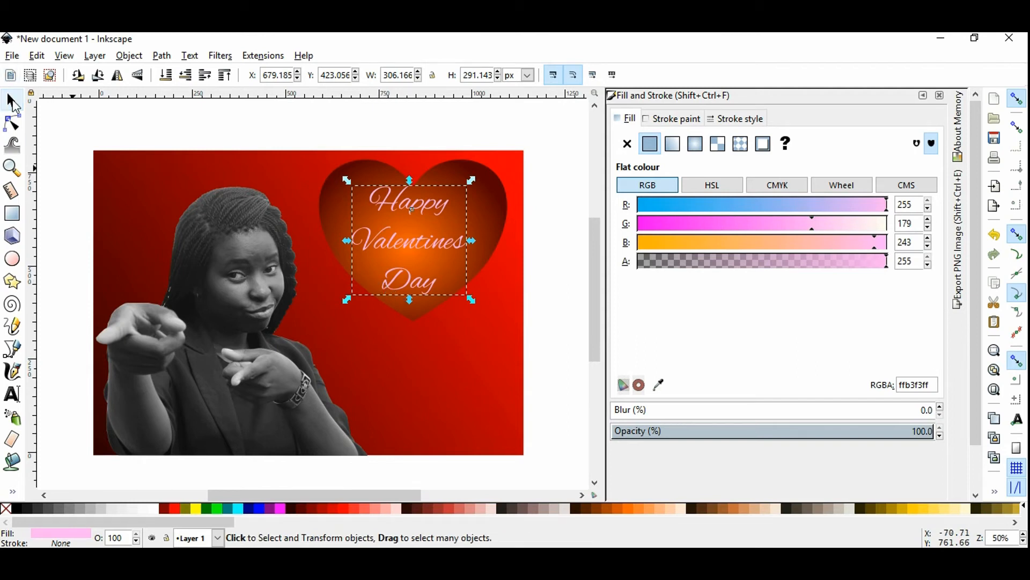
{"action": "left_click", "coordinate": [564, 246]}
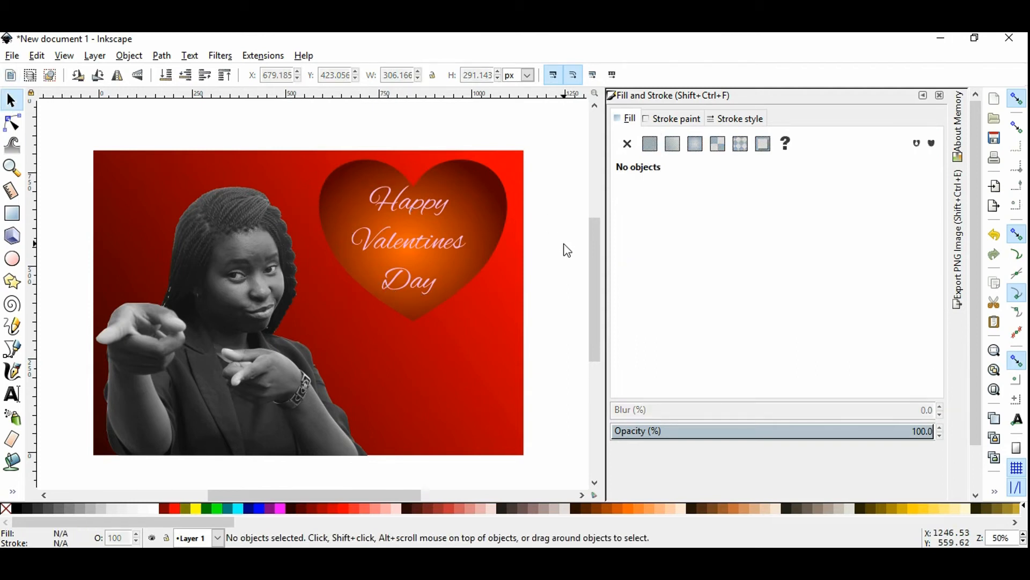
Paste a copy of the heart, shrink it proportionally to about 235 × 201 px and place it under the large heart.
{"action": "left_click", "coordinate": [473, 269]}
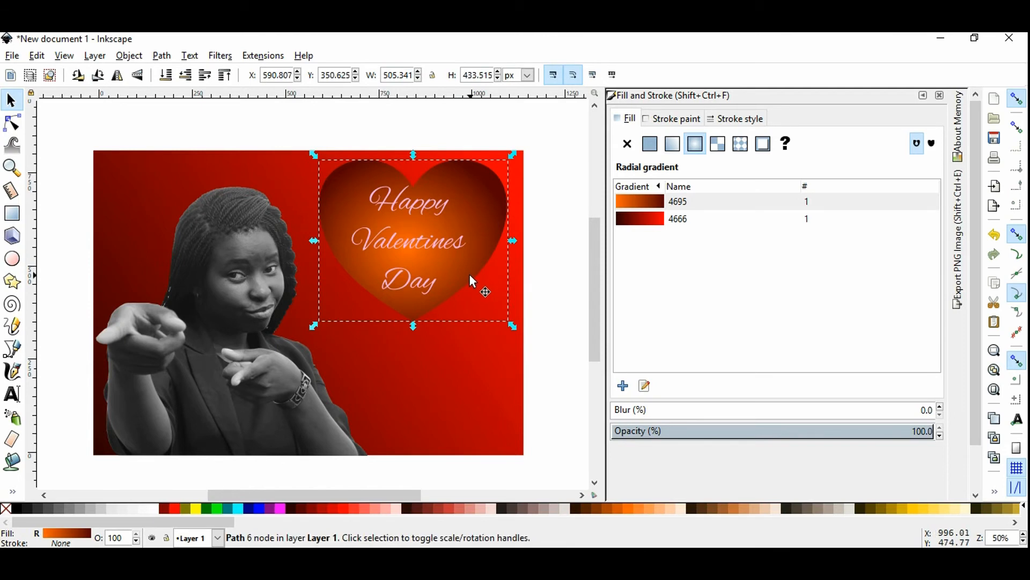
{"action": "key", "text": "ctrl+v"}
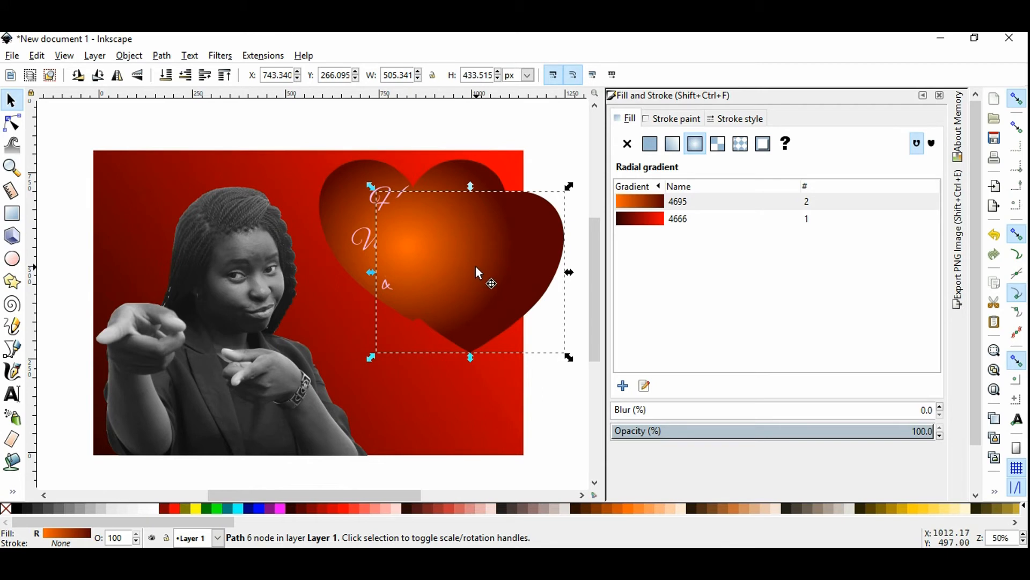
{"action": "left_click_drag", "start_coordinate": [476, 265], "coordinate": [437, 363]}
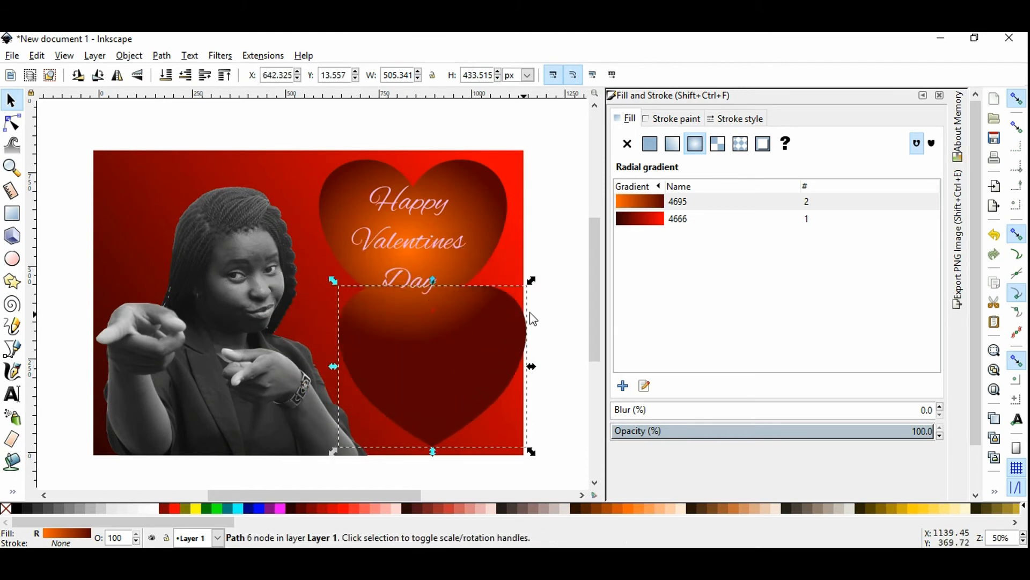
{"action": "left_click_drag", "start_coordinate": [532, 283], "coordinate": [451, 355]}
{"action": "left_click_drag", "start_coordinate": [440, 363], "coordinate": [433, 367]}
{"action": "left_click_drag", "start_coordinate": [392, 396], "coordinate": [420, 343]}
{"action": "left_click", "coordinate": [546, 318]}
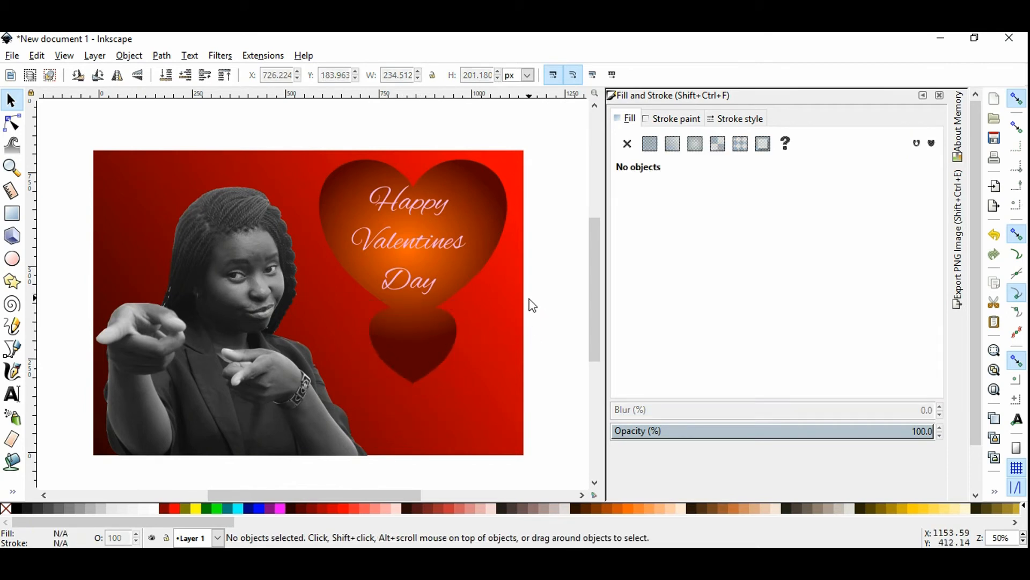
Move the small heart further down to about X 732, Y 137, and delete it.
{"action": "scroll", "coordinate": [451, 302], "scroll_direction": "down", "scroll_amount": 1}
{"action": "scroll", "coordinate": [449, 300], "scroll_direction": "up", "scroll_amount": 1}
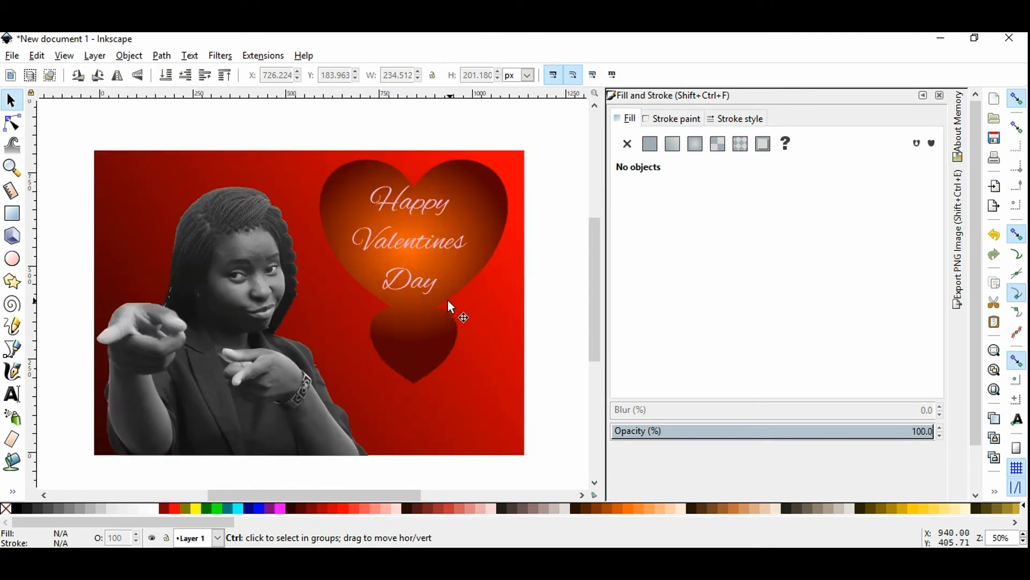
{"action": "left_click", "coordinate": [410, 348]}
{"action": "left_click_drag", "start_coordinate": [410, 339], "coordinate": [412, 359]}
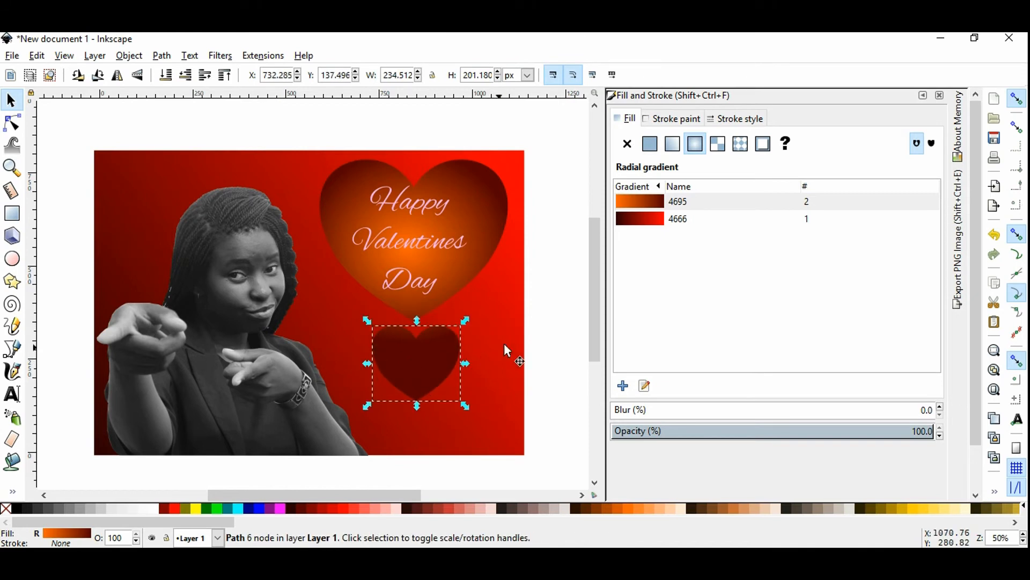
{"action": "left_click", "coordinate": [543, 323]}
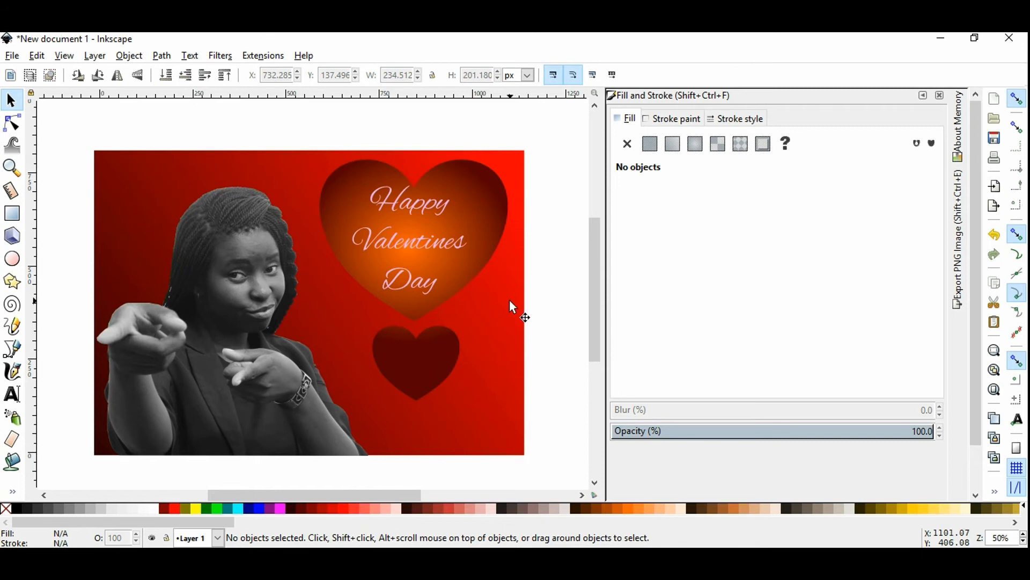
{"action": "left_click", "coordinate": [444, 352]}
{"action": "key", "text": "Delete"}
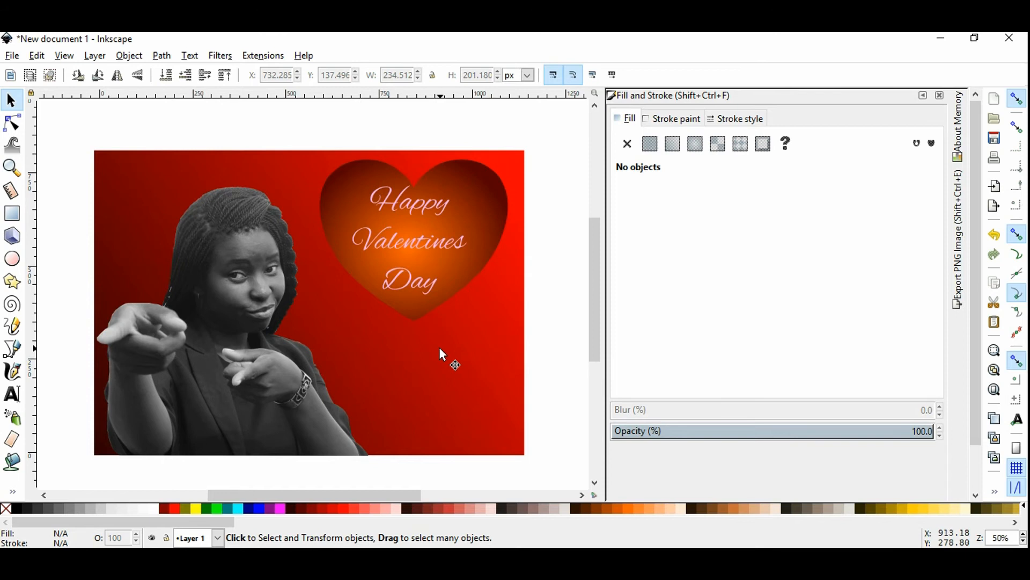
Paste a copy of the greeting text and place it below the heart, at about X 734, Y 36, leaving the background in place.
{"action": "left_click", "coordinate": [437, 245]}
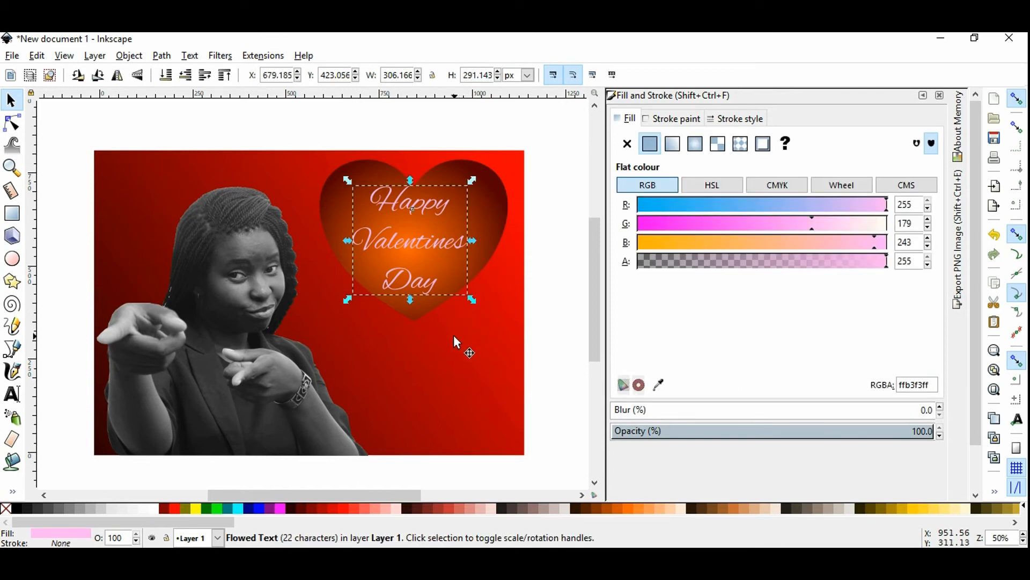
{"action": "key", "text": "ctrl+v"}
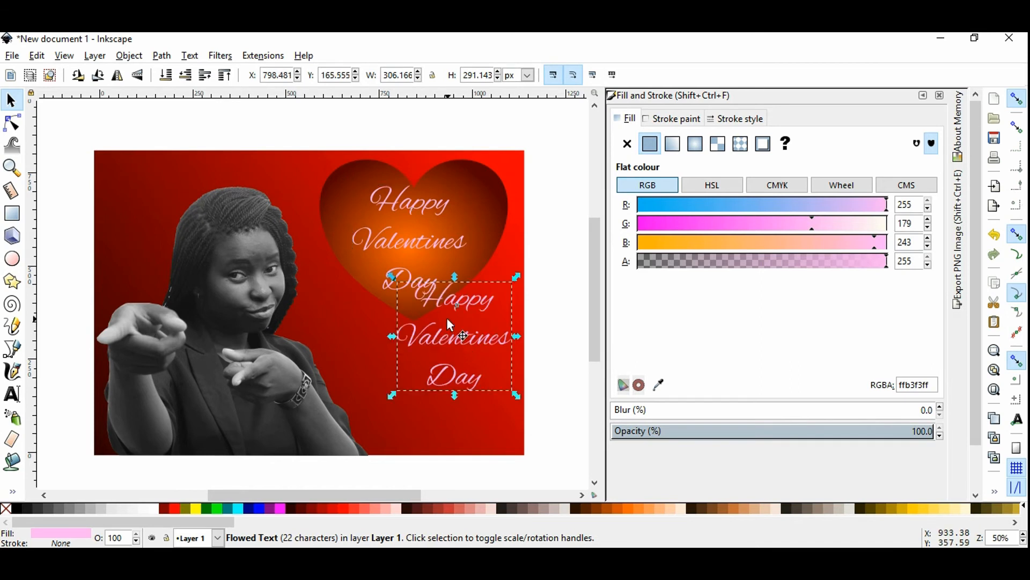
{"action": "left_click", "coordinate": [438, 353]}
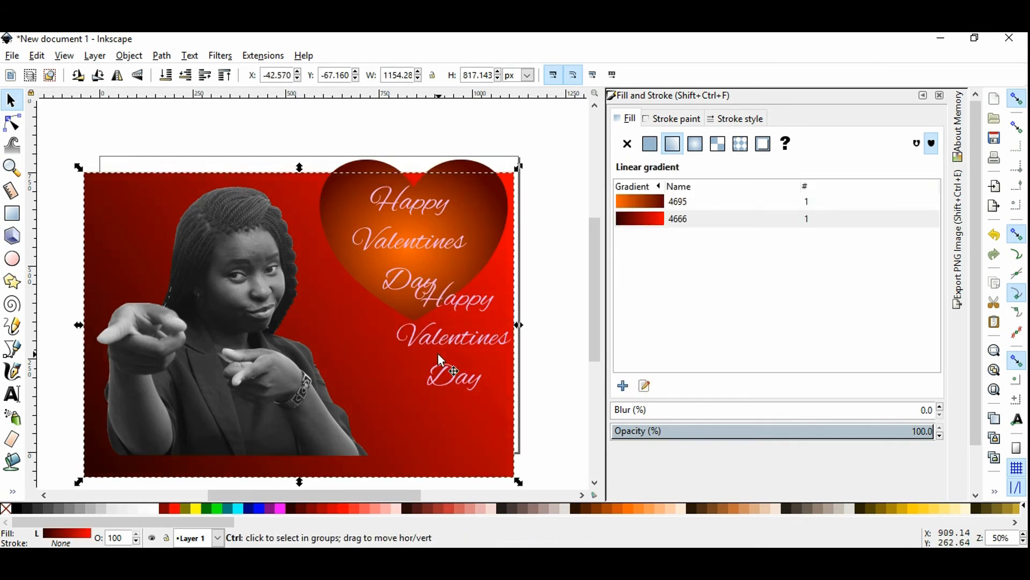
{"action": "key", "text": "ctrl+z"}
{"action": "left_click", "coordinate": [458, 340]}
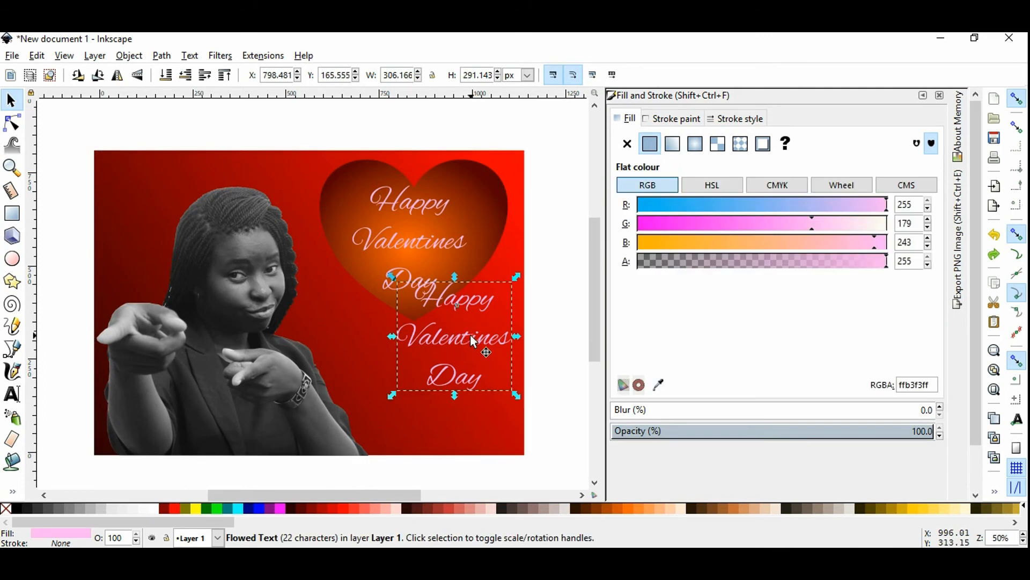
{"action": "left_click_drag", "start_coordinate": [471, 336], "coordinate": [446, 387]}
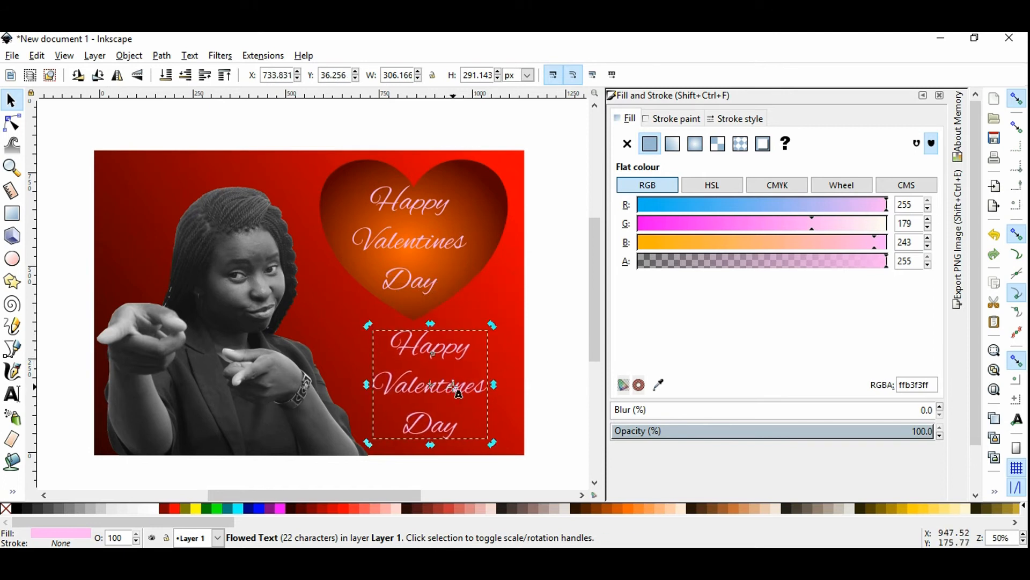
Replace the copied text with "From Indie", "Dev" and "Education" on three lines and finish editing it.
{"action": "double_click", "coordinate": [454, 387]}
{"action": "key", "text": "ctrl+a"}
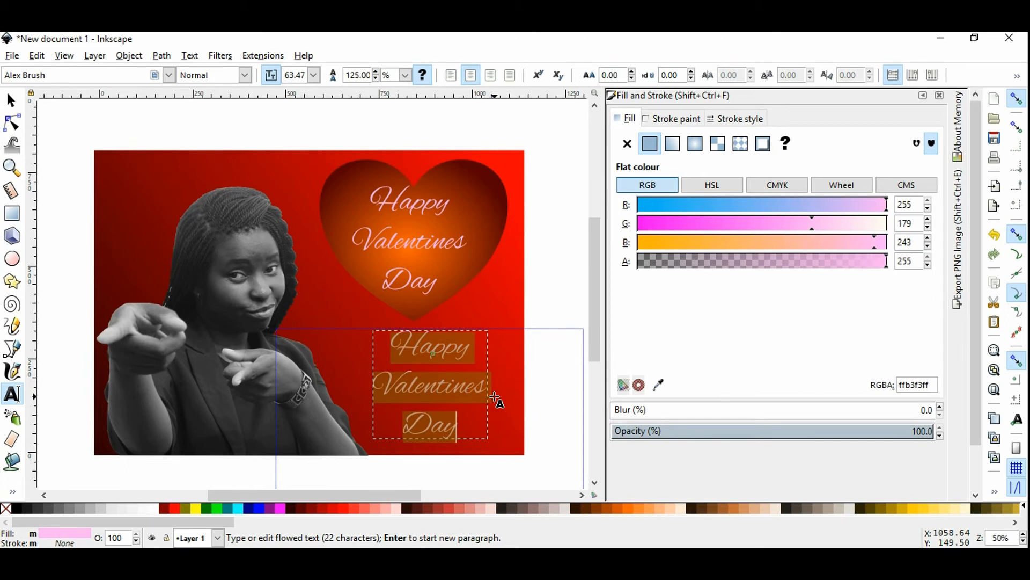
{"action": "type", "text": "Hrom "}
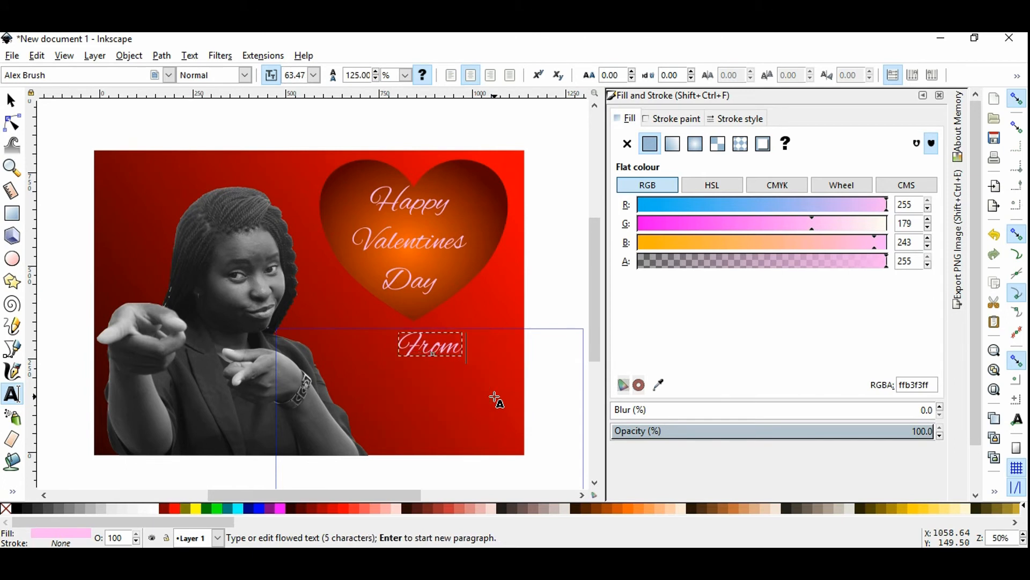
{"action": "type", "text": "Indie"}
{"action": "key", "text": "Return"}
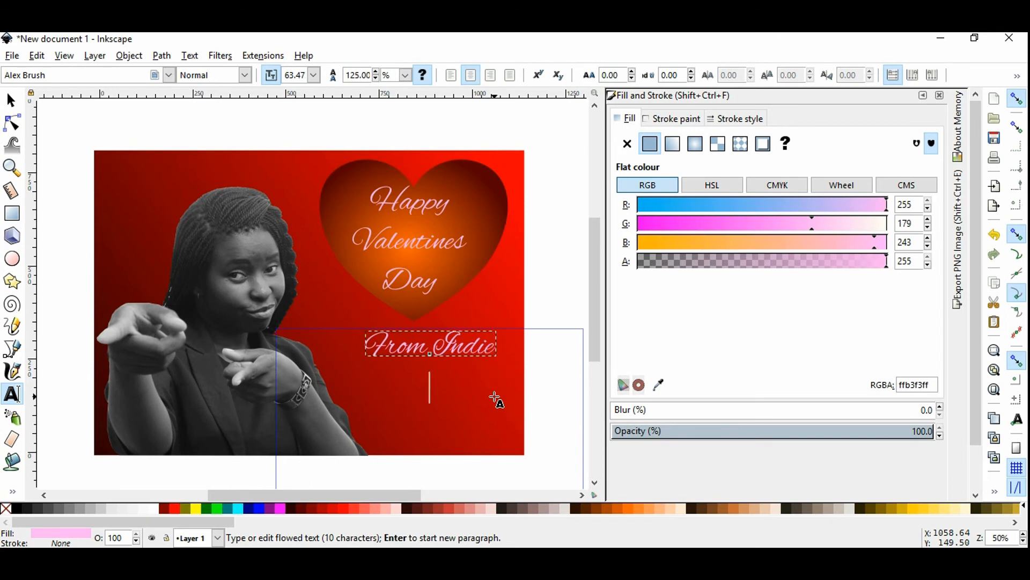
{"action": "type", "text": "Dev"}
{"action": "key", "text": "Return"}
{"action": "type", "text": "Education"}
{"action": "key", "text": "Escape"}
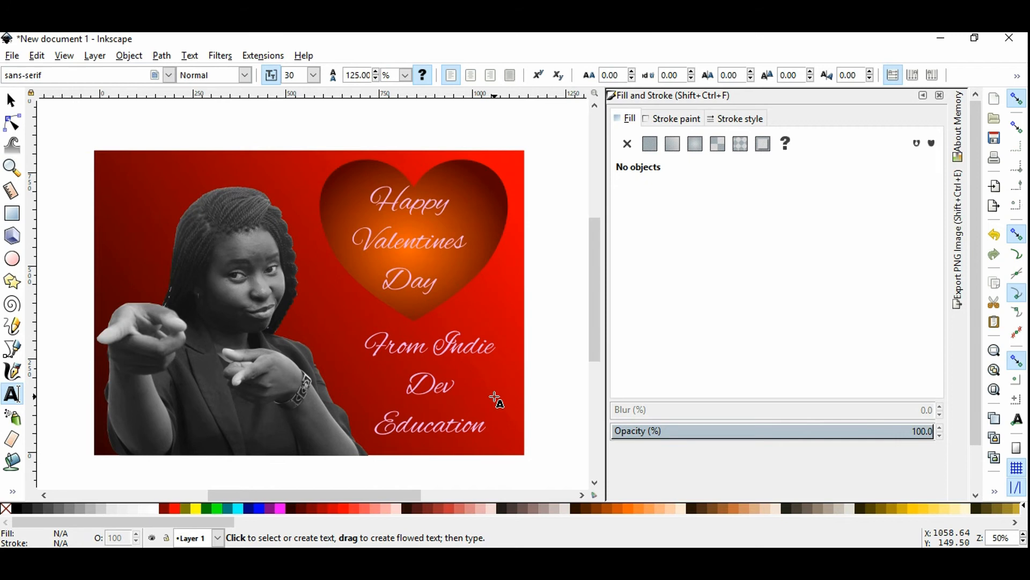
{"action": "key", "text": "F1"}
Open the PNG export settings and set the export area to the page.
{"action": "key", "text": "shift+ctrl+e"}
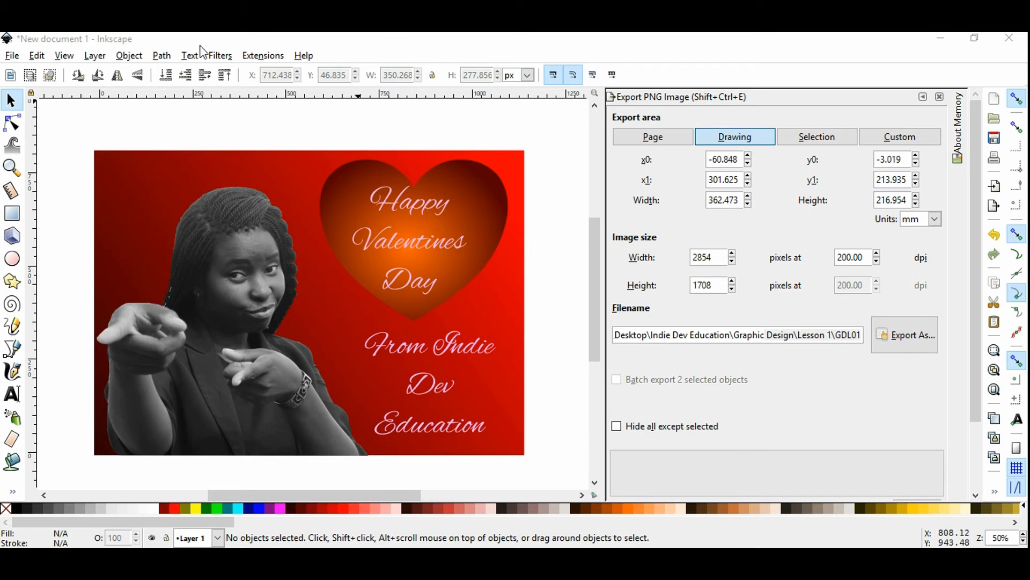
{"action": "left_click", "coordinate": [15, 58]}
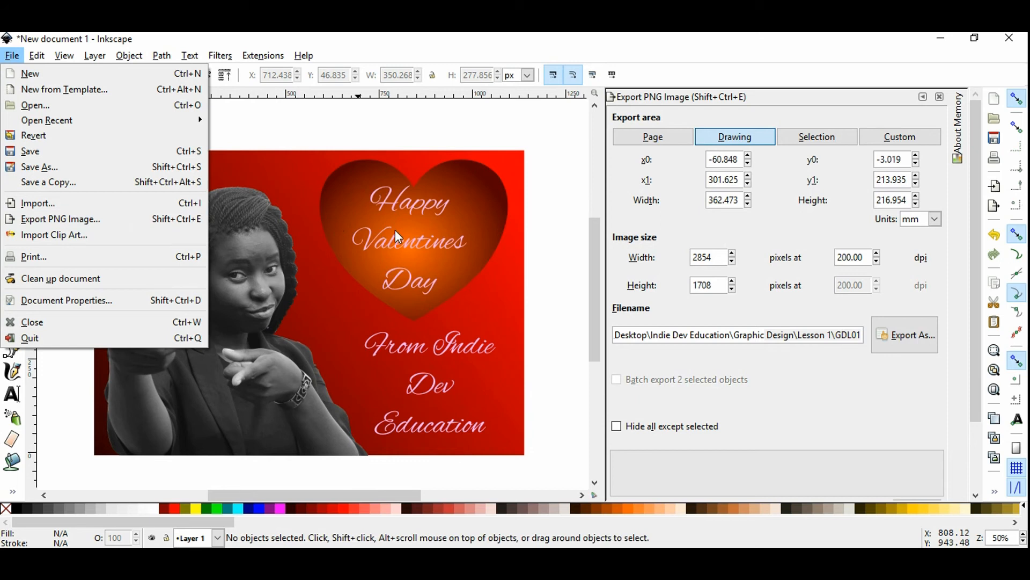
{"action": "left_click", "coordinate": [719, 69]}
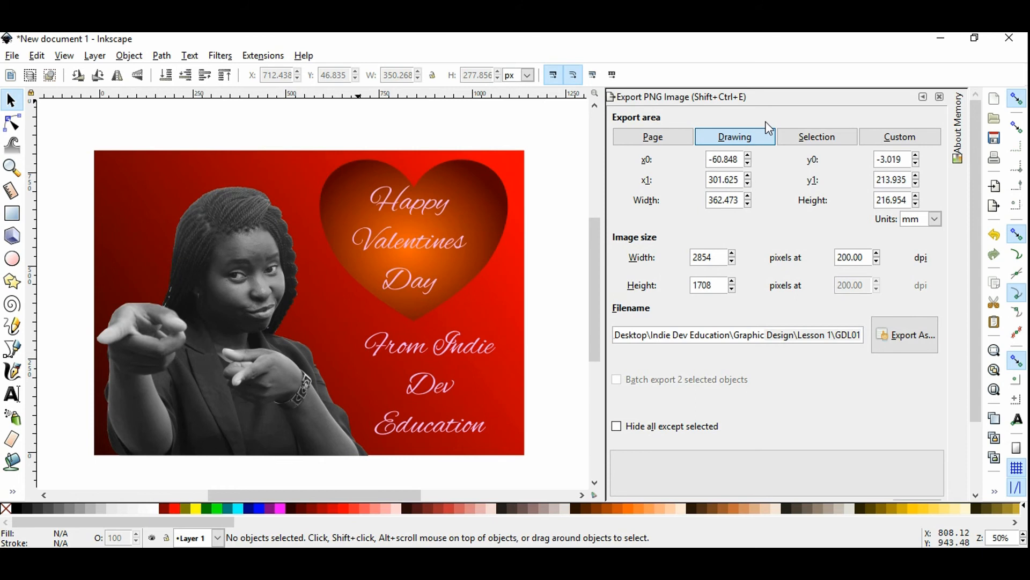
{"action": "left_click", "coordinate": [659, 143]}
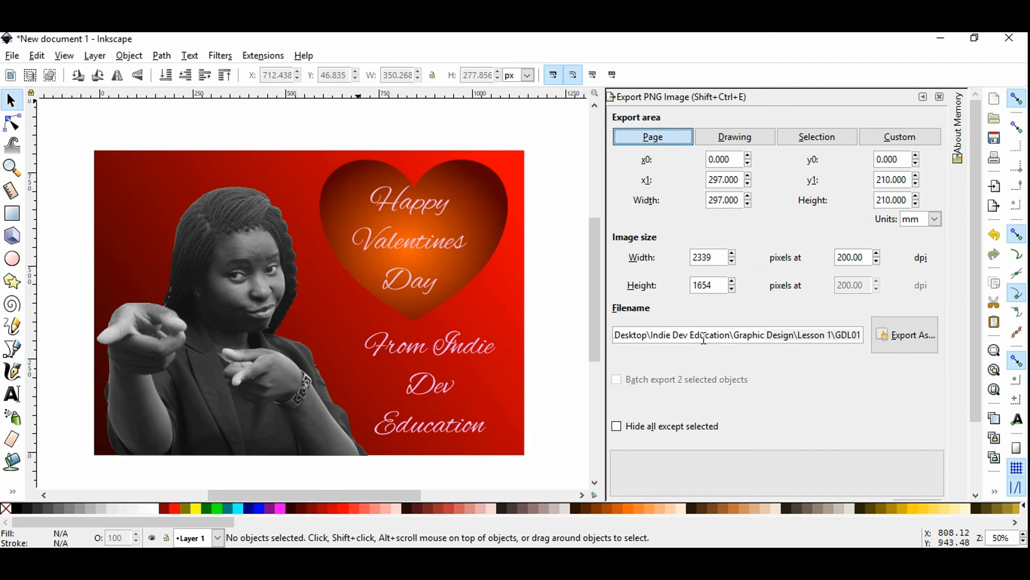
Add the .png extension to the file name, making it GDL01.png, and export the page at 200 dpi.
{"action": "left_click_drag", "start_coordinate": [704, 339], "coordinate": [874, 342]}
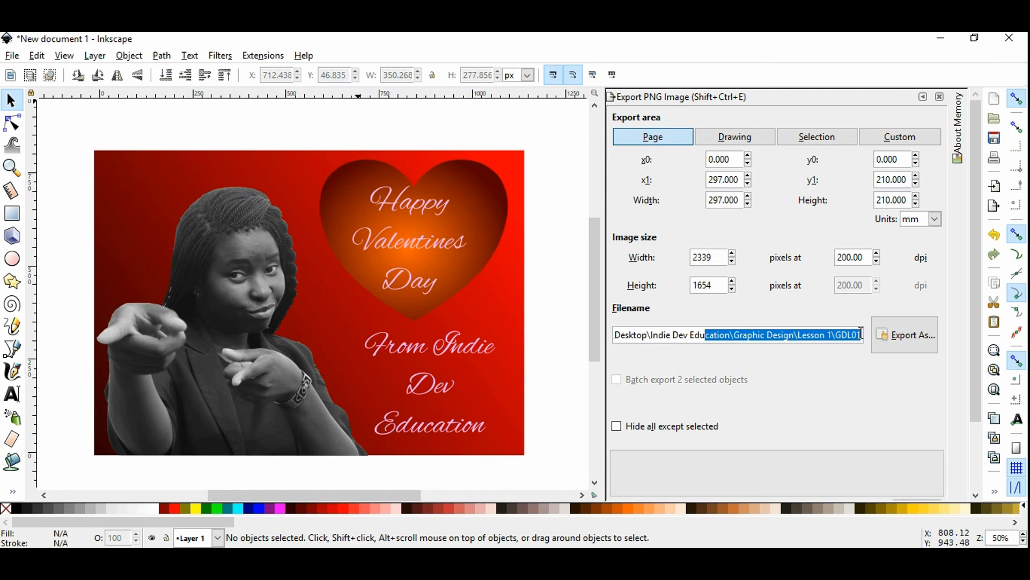
{"action": "left_click", "coordinate": [861, 334]}
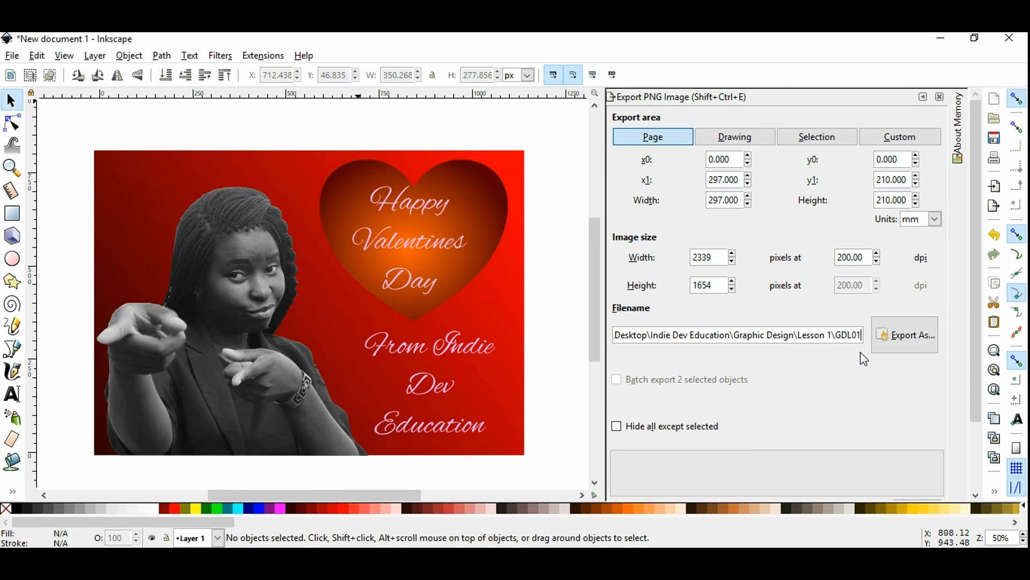
{"action": "type", "text": ".png"}
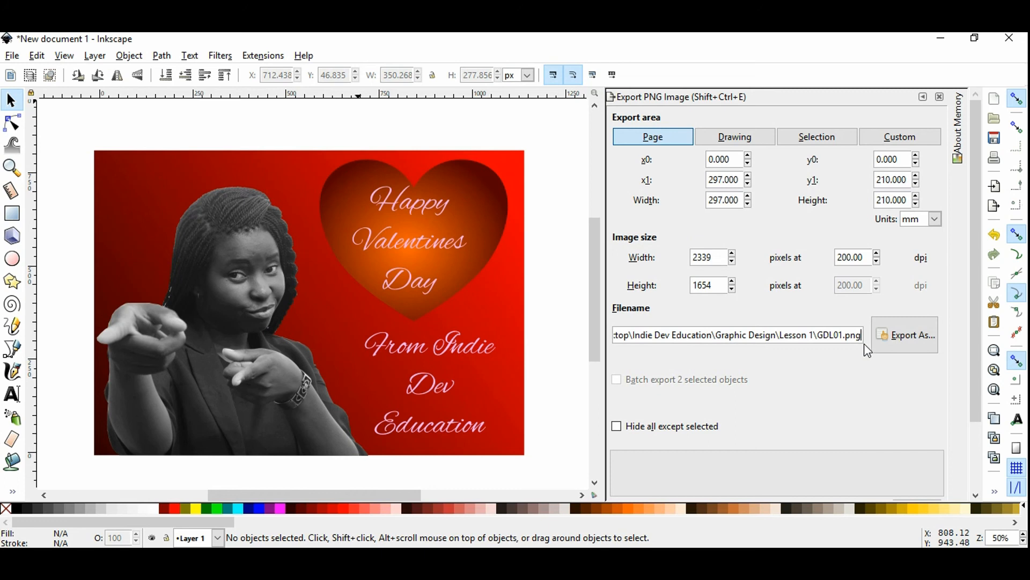
{"action": "scroll", "coordinate": [858, 355], "scroll_direction": "down", "scroll_amount": 3}
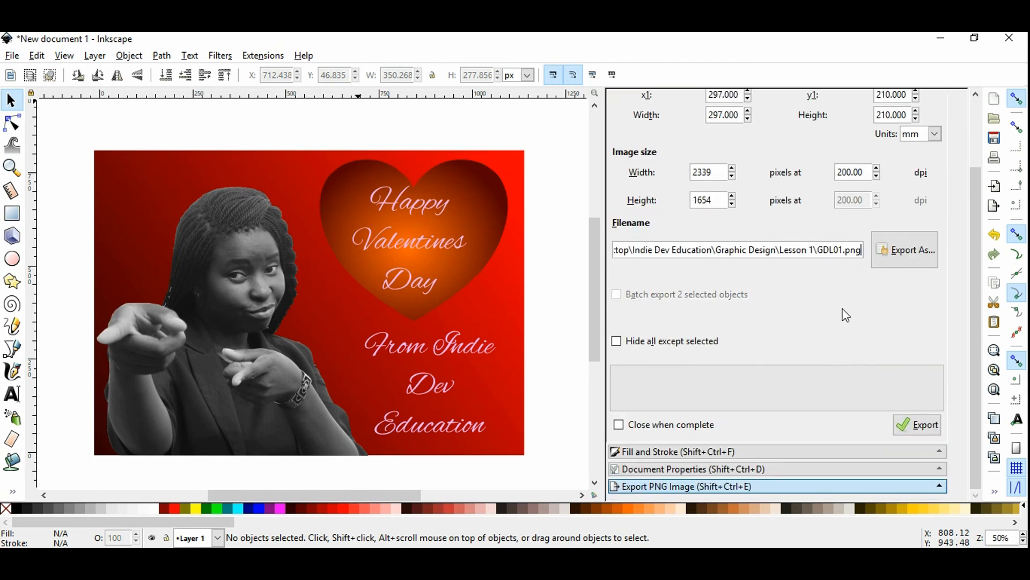
{"action": "left_click", "coordinate": [919, 429]}
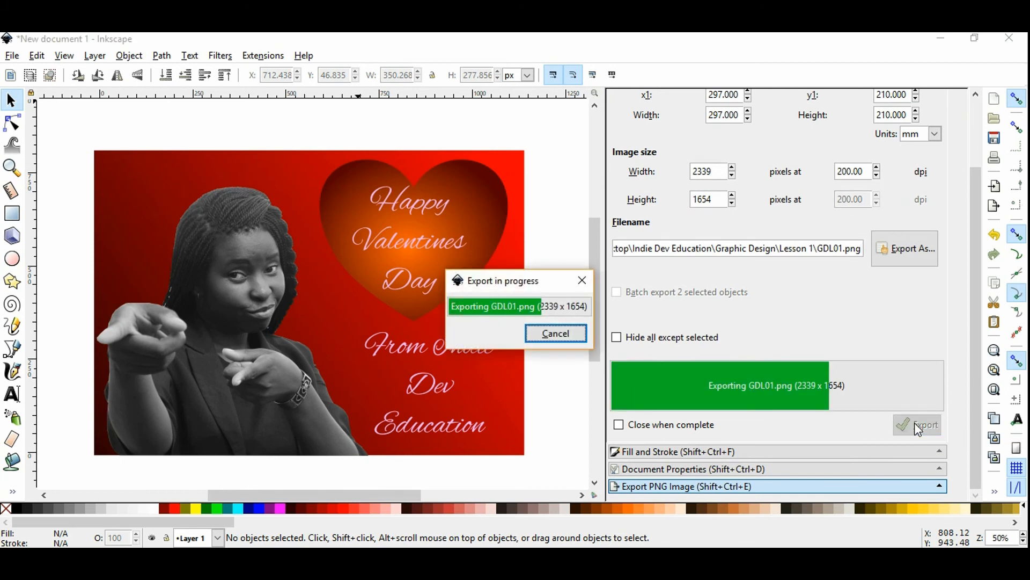